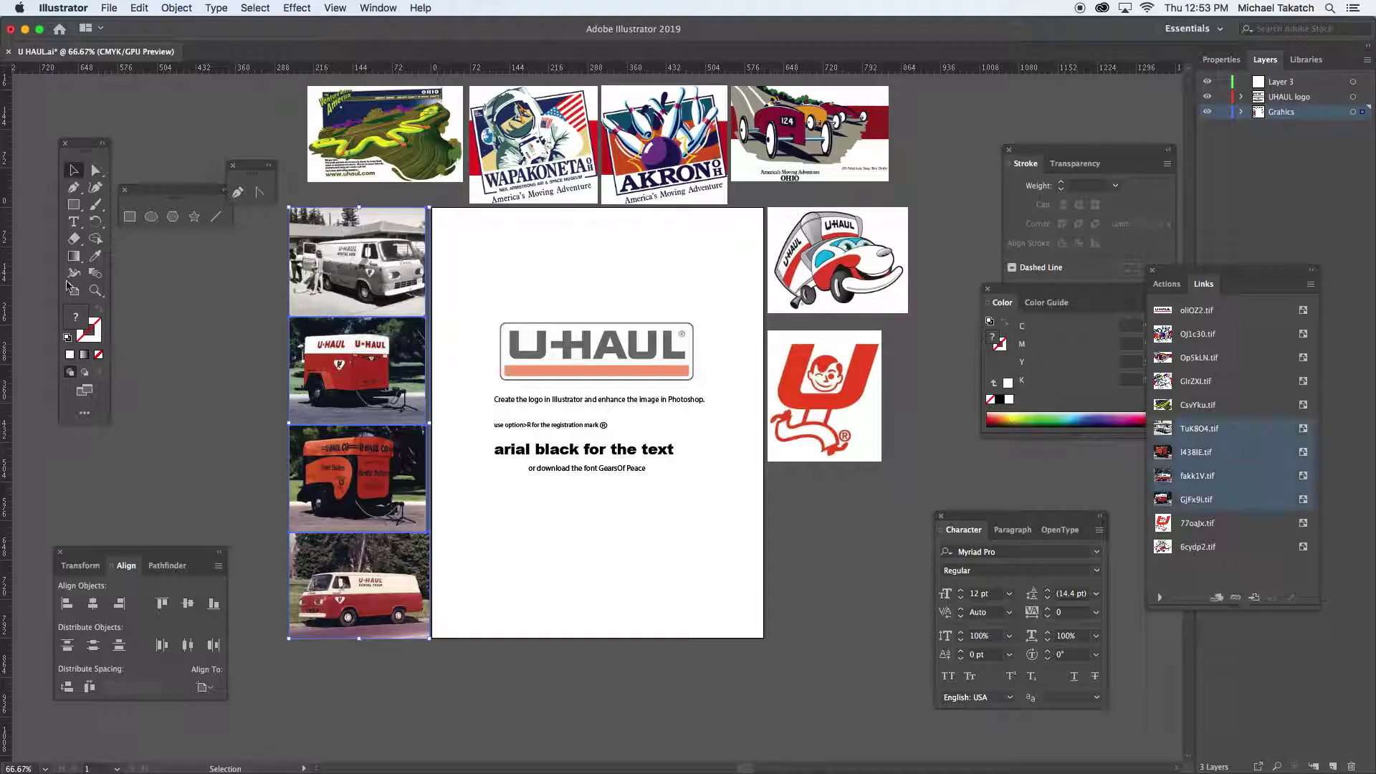
Examine the reference photos of U-Haul vans and trailers placed beside the artboard.
left_click(374, 572)
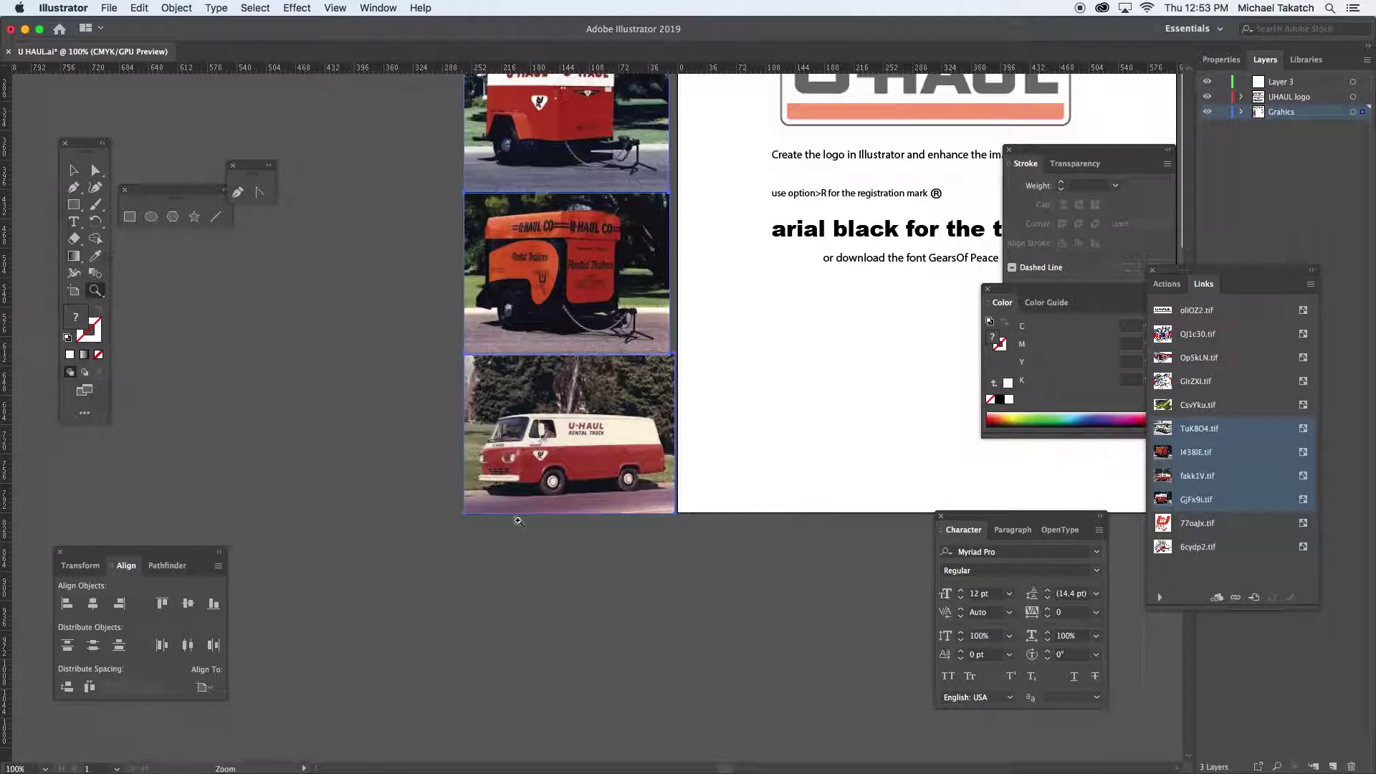
left_click(385, 567)
left_click(387, 568)
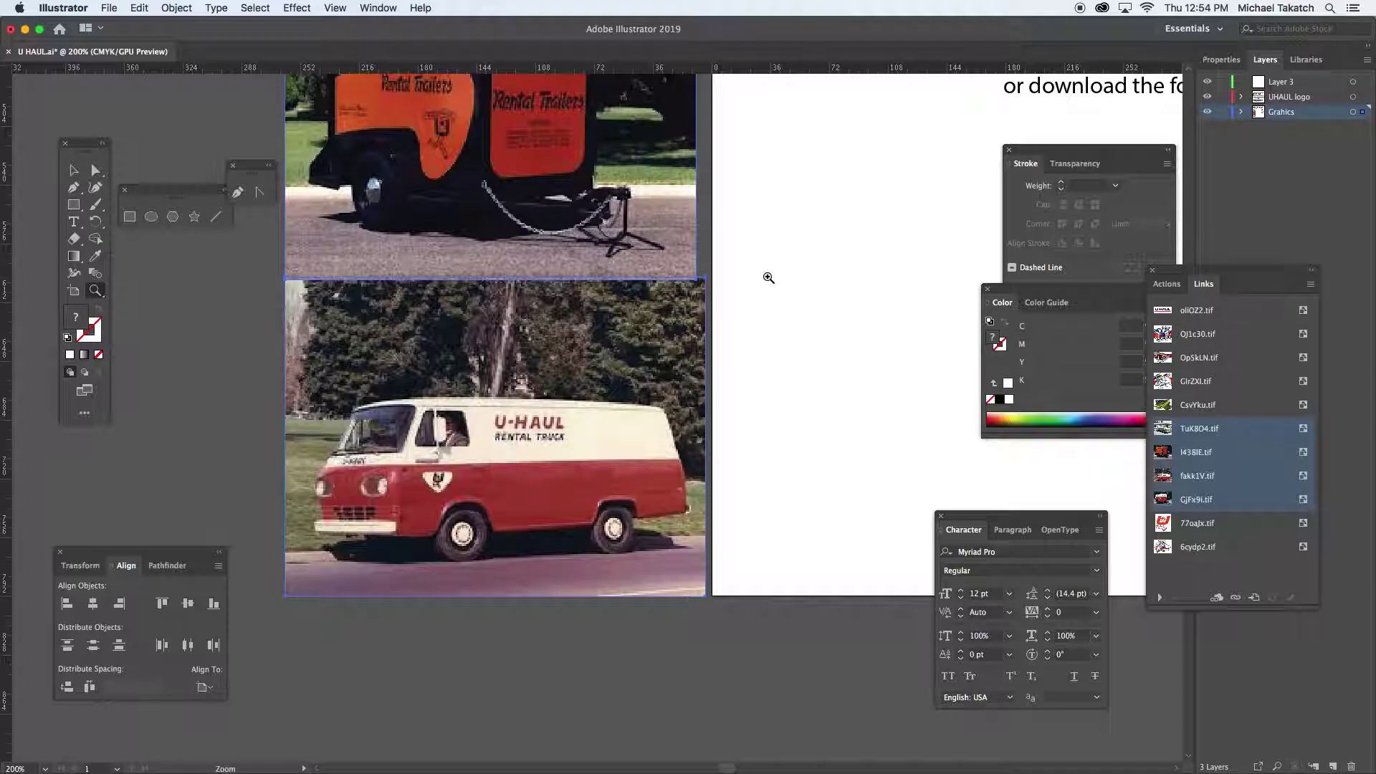
scroll(740, 200, "up", 5)
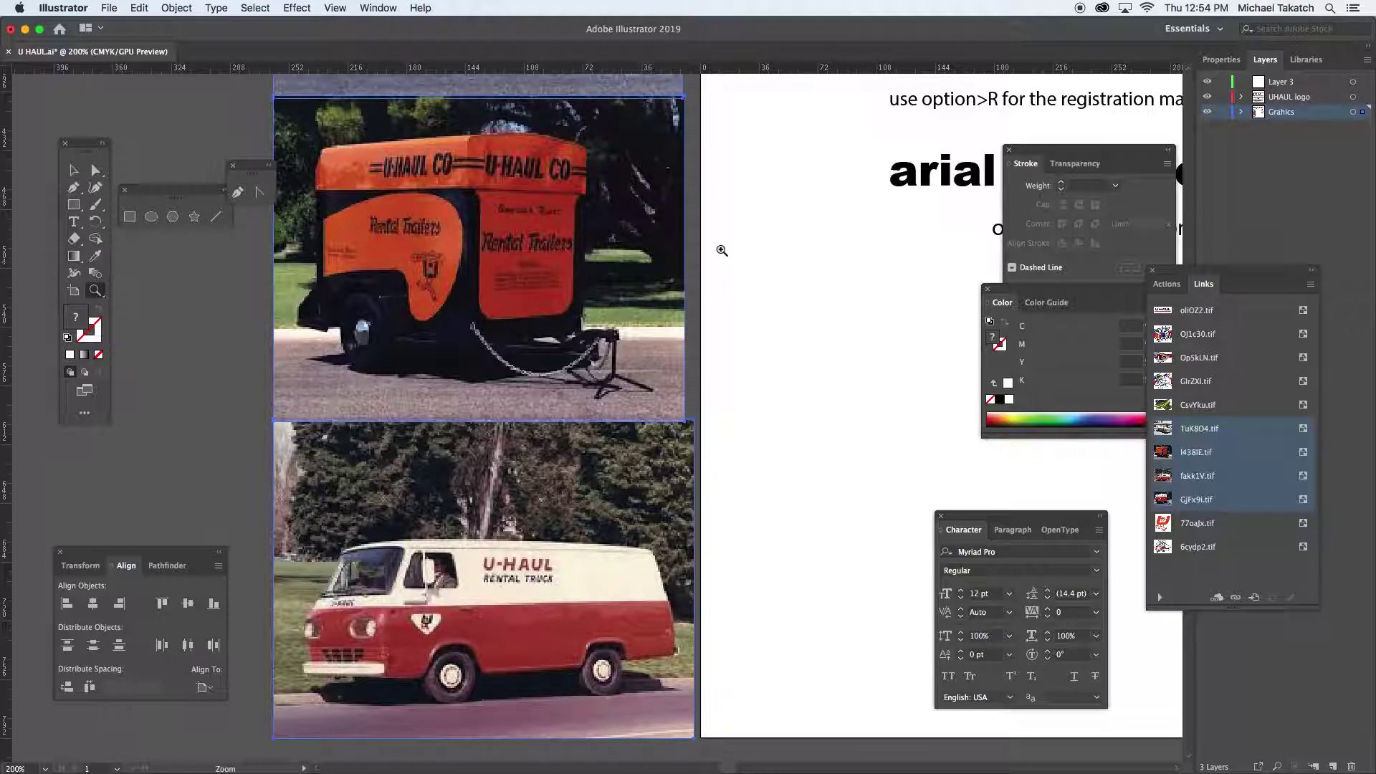
left_click_drag(790, 176, 713, 557)
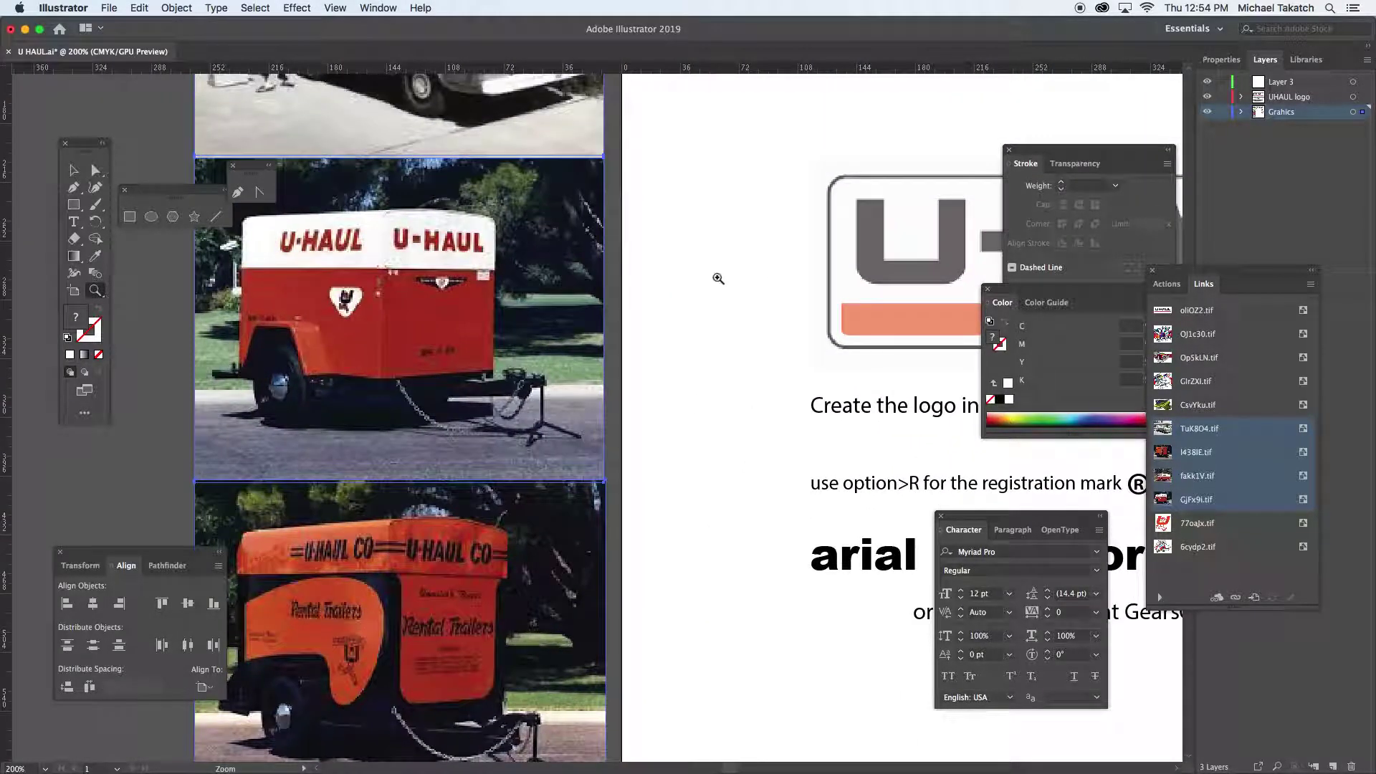
left_click_drag(762, 152, 747, 448)
Examine the state-themed graphics above the artboard and the cartoon truck and U mascot images beside it.
left_click_drag(939, 152, 745, 421)
left_click_drag(837, 252, 690, 381)
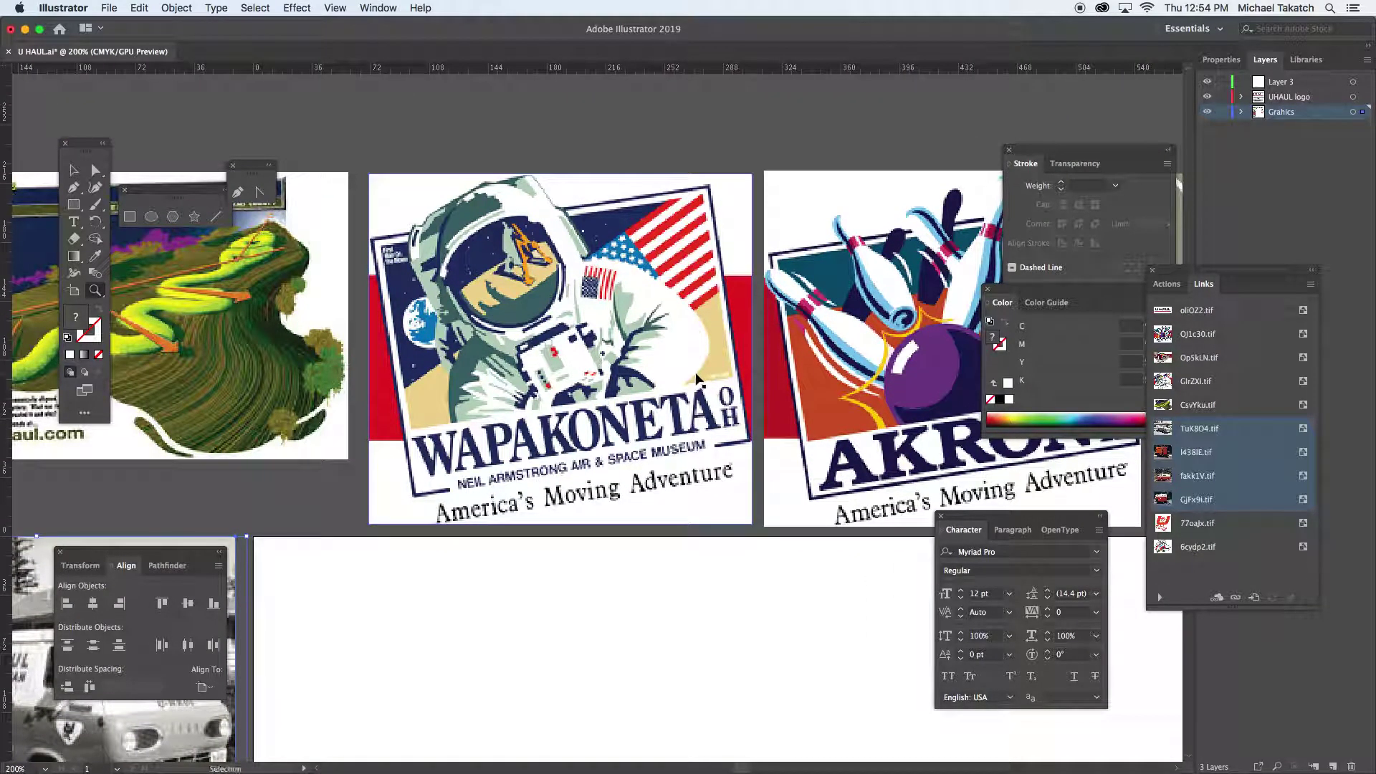
key("super+minus")
left_click_drag(943, 138, 480, 597)
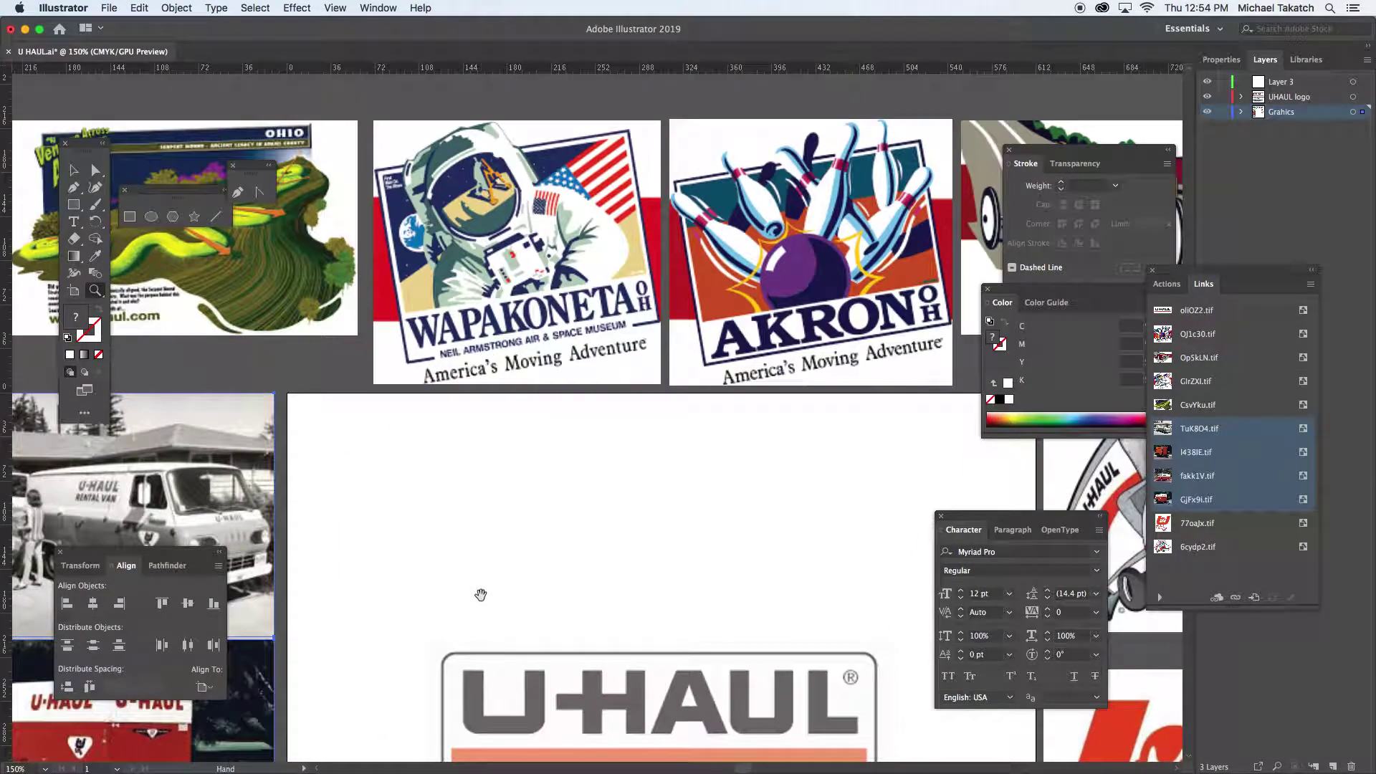
key("v")
left_click(528, 351)
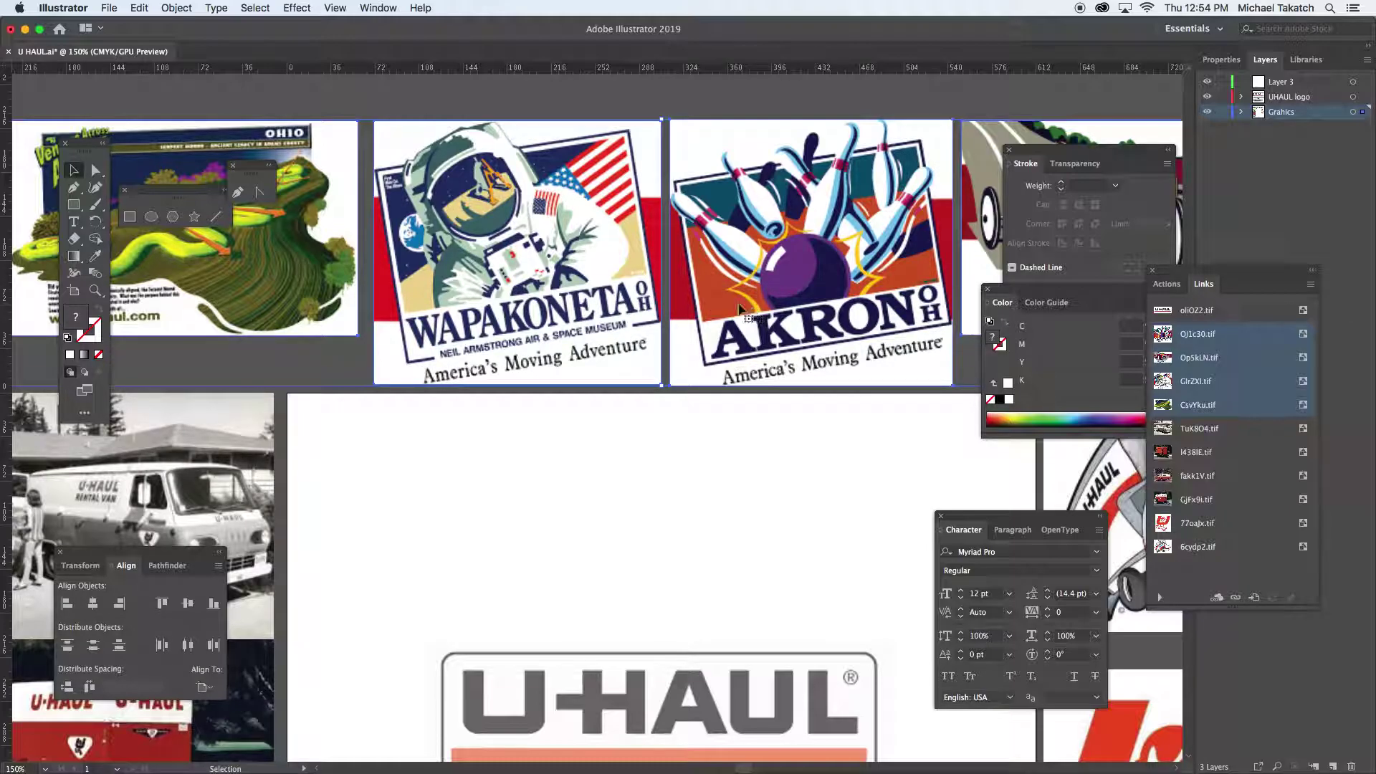
left_click_drag(495, 298, 701, 352)
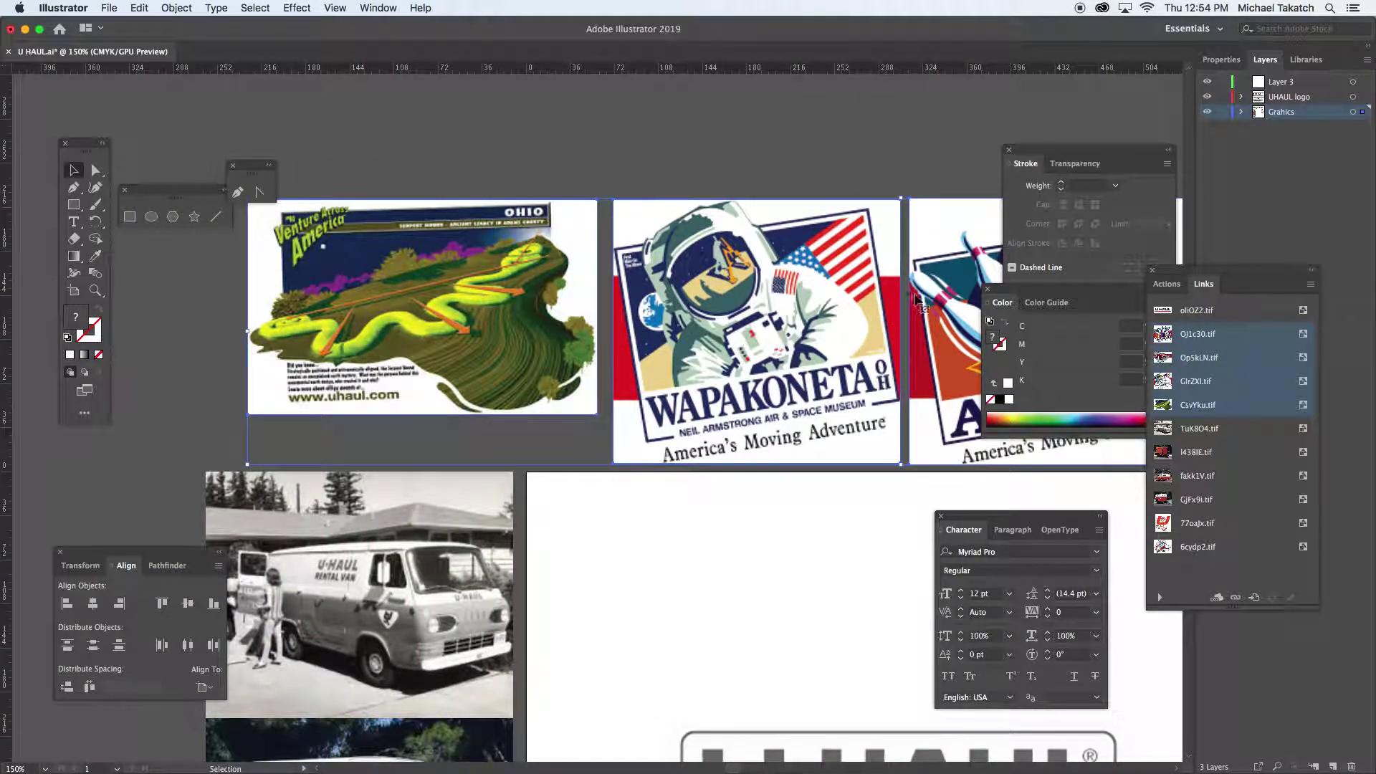
left_click_drag(905, 299, 449, 285)
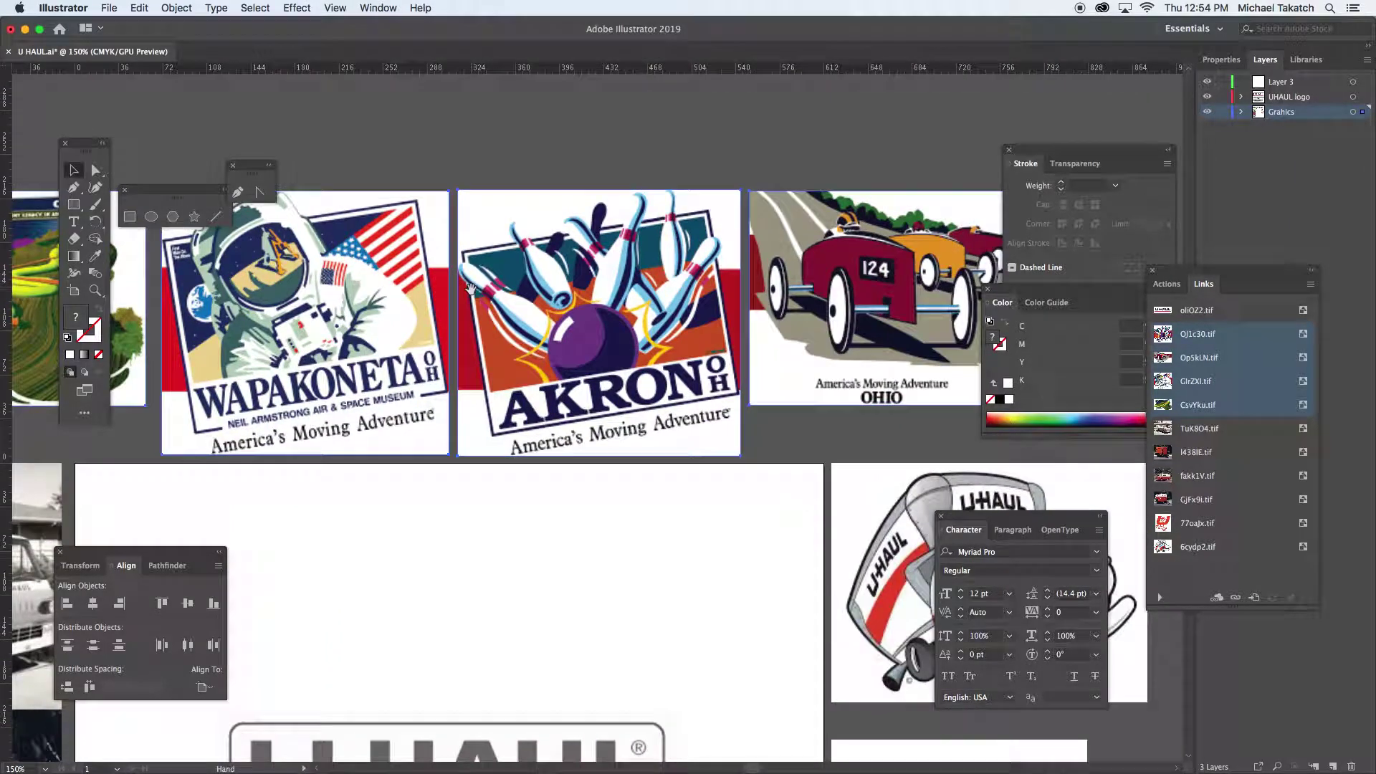
left_click_drag(806, 290, 580, 275)
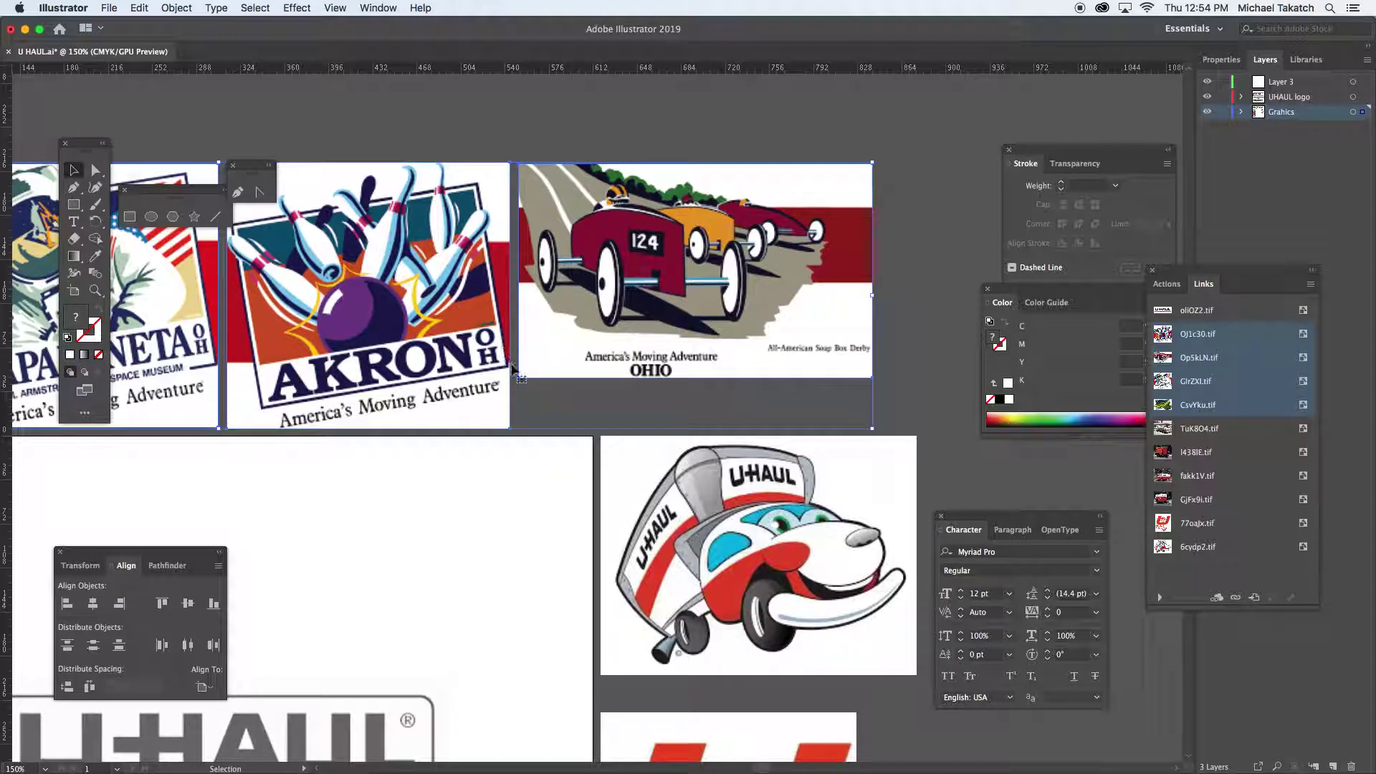
scroll(678, 536, "down", 10)
scroll(677, 536, "right", 3)
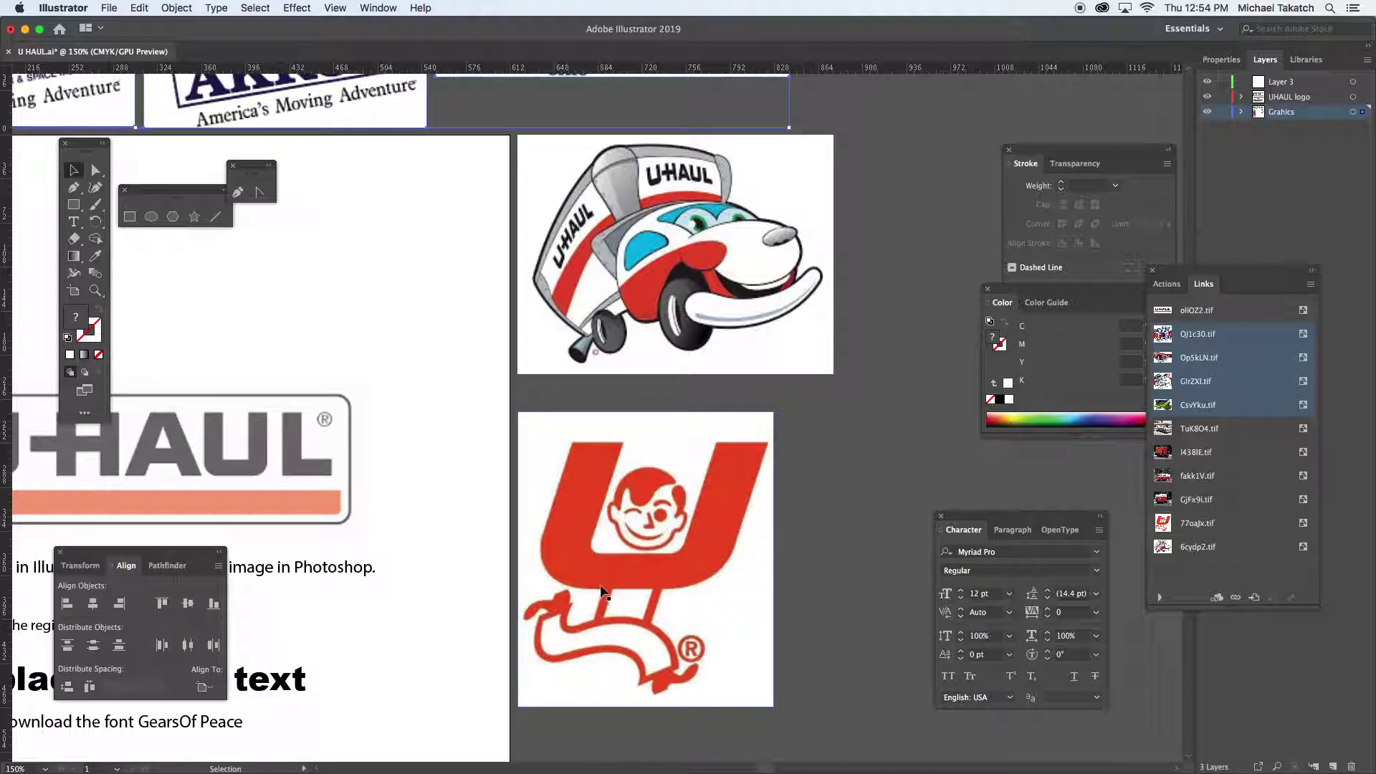
Lock the UHAUL logo and Grahics layers and make Layer 3 the active layer.
left_click_drag(270, 492, 677, 383)
left_click(1223, 98)
left_click(1223, 112)
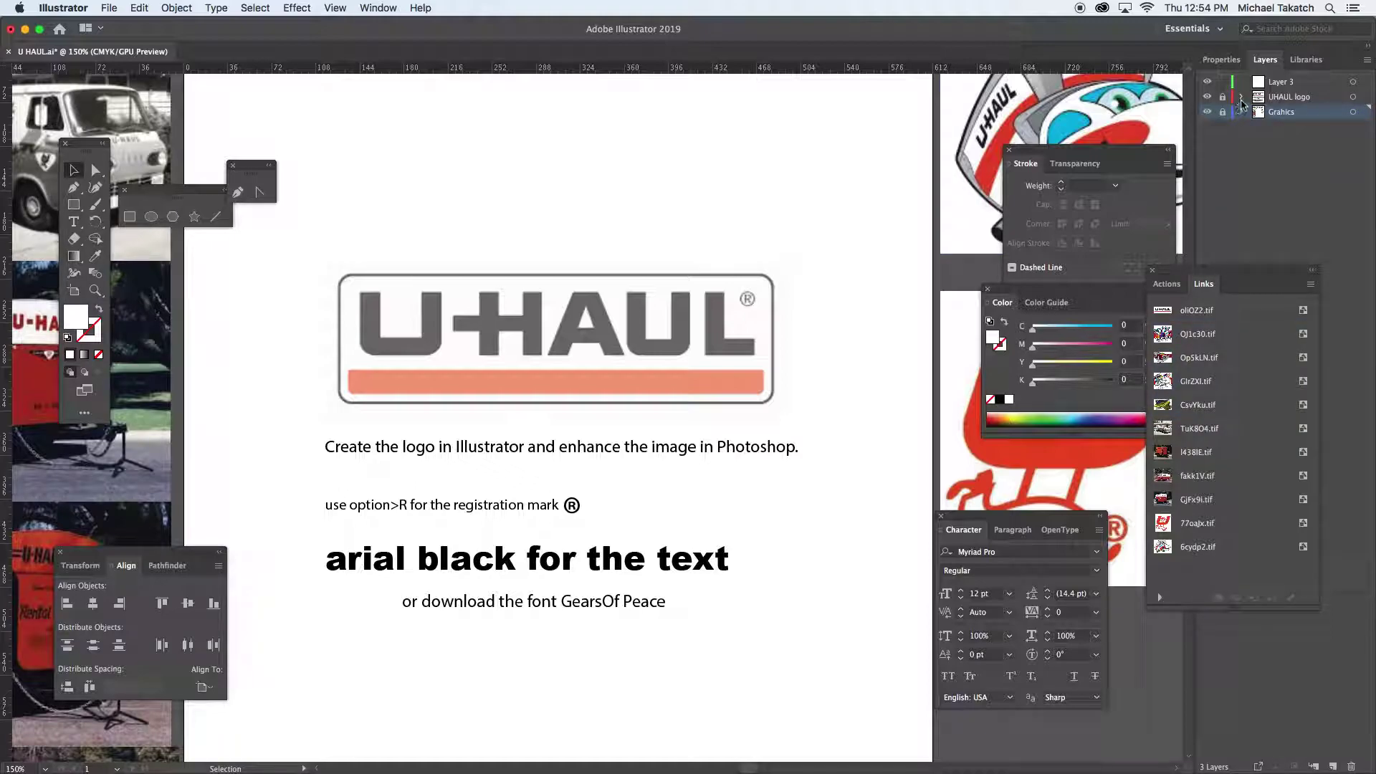
left_click(1318, 82)
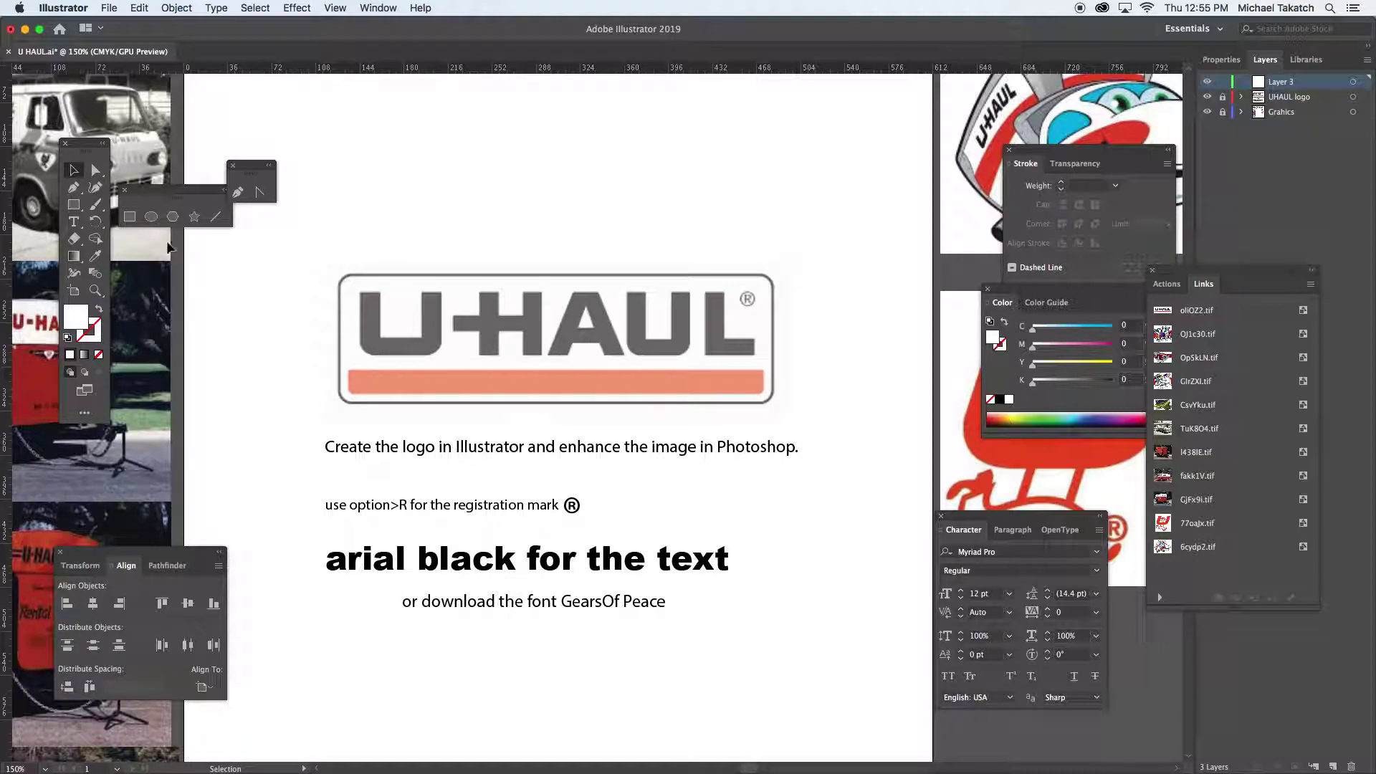
Add the text "UHAUL" above the logo image and enlarge it to about 107 pt.
left_click(74, 222)
left_click(415, 203)
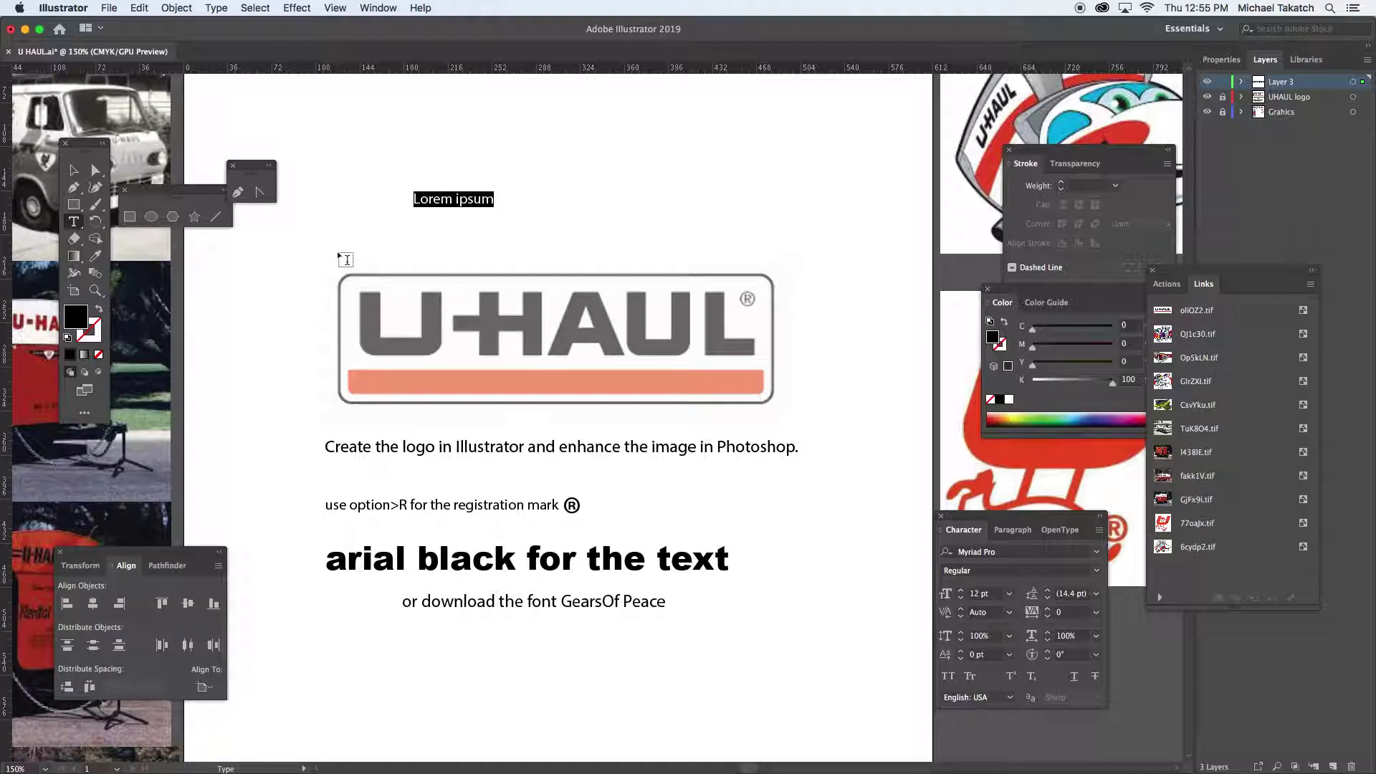
type("UHAUL")
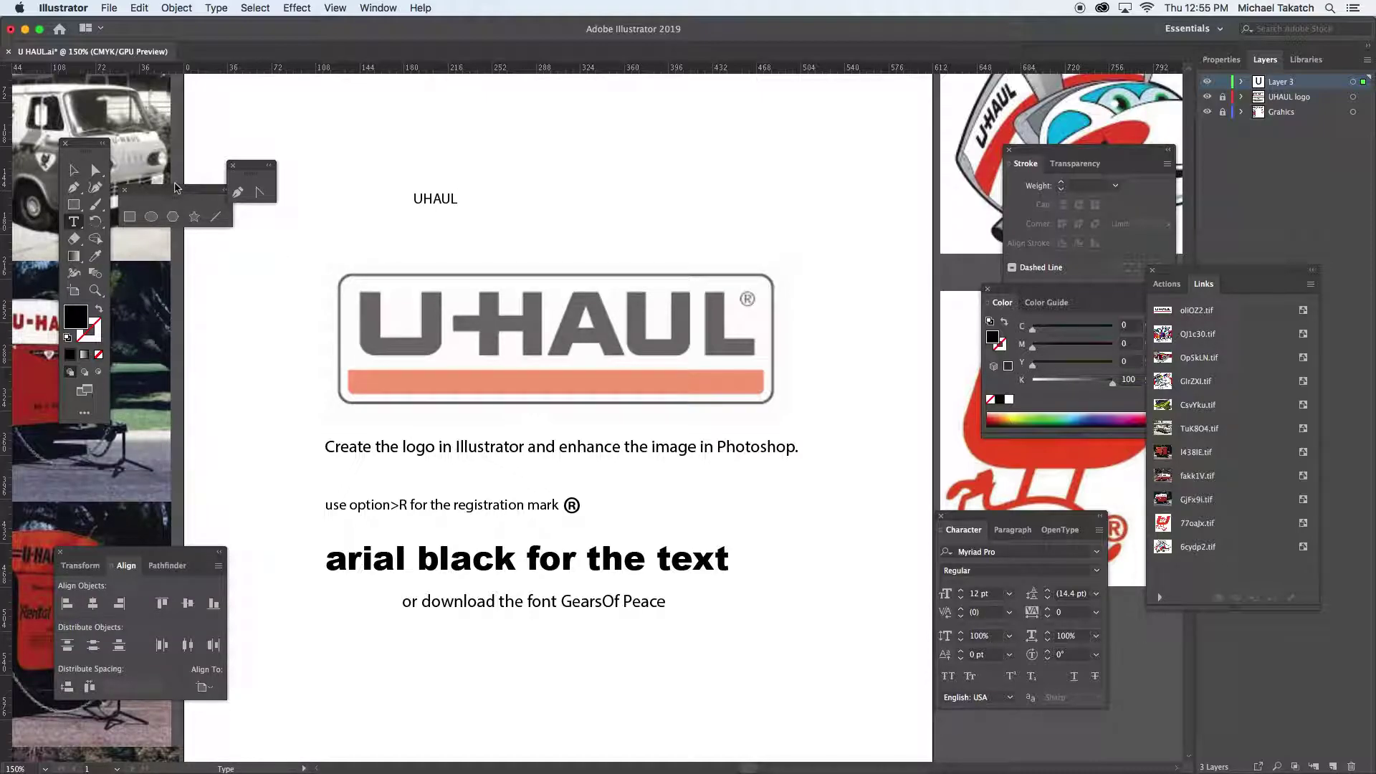
left_click(74, 169)
left_click_drag(463, 209, 715, 217)
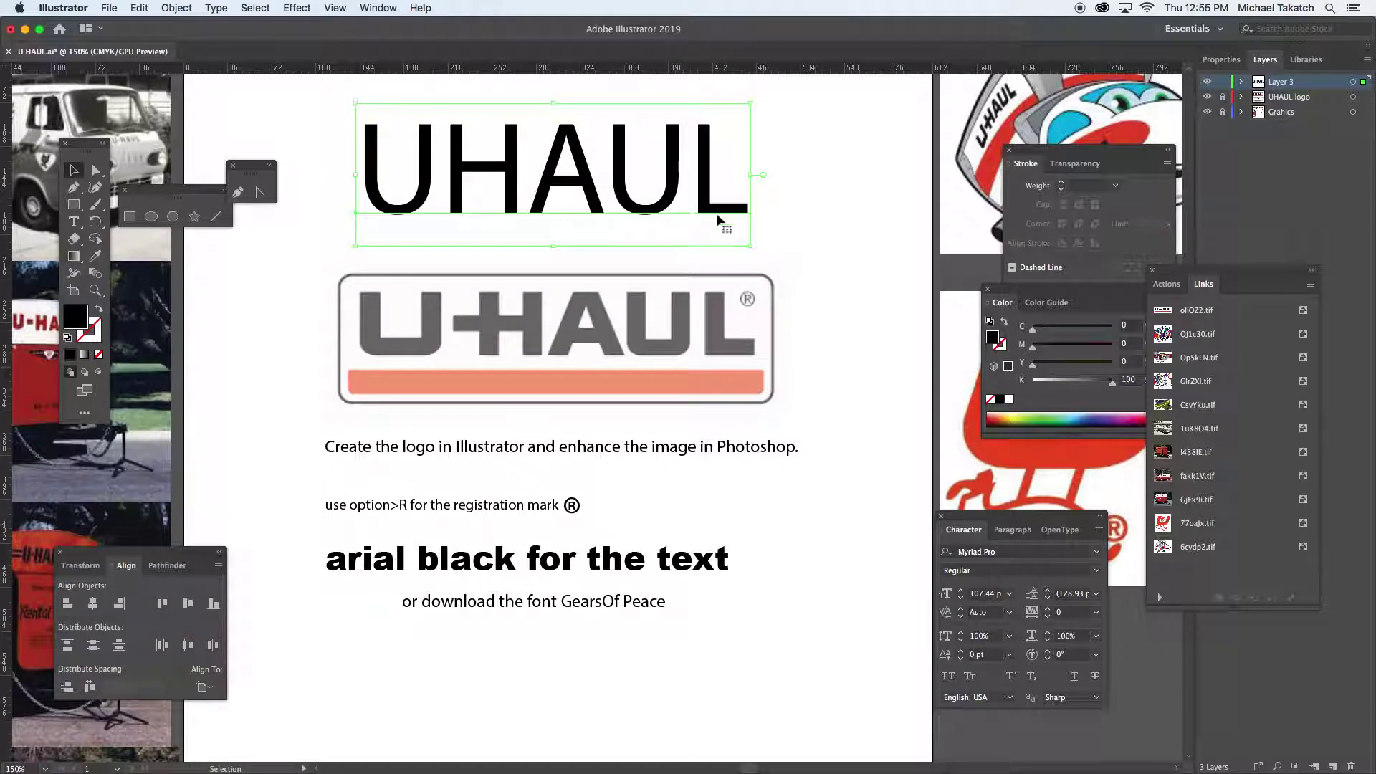
Set the UHAUL text's font to Arial Black.
left_click_drag(1013, 534, 883, 184)
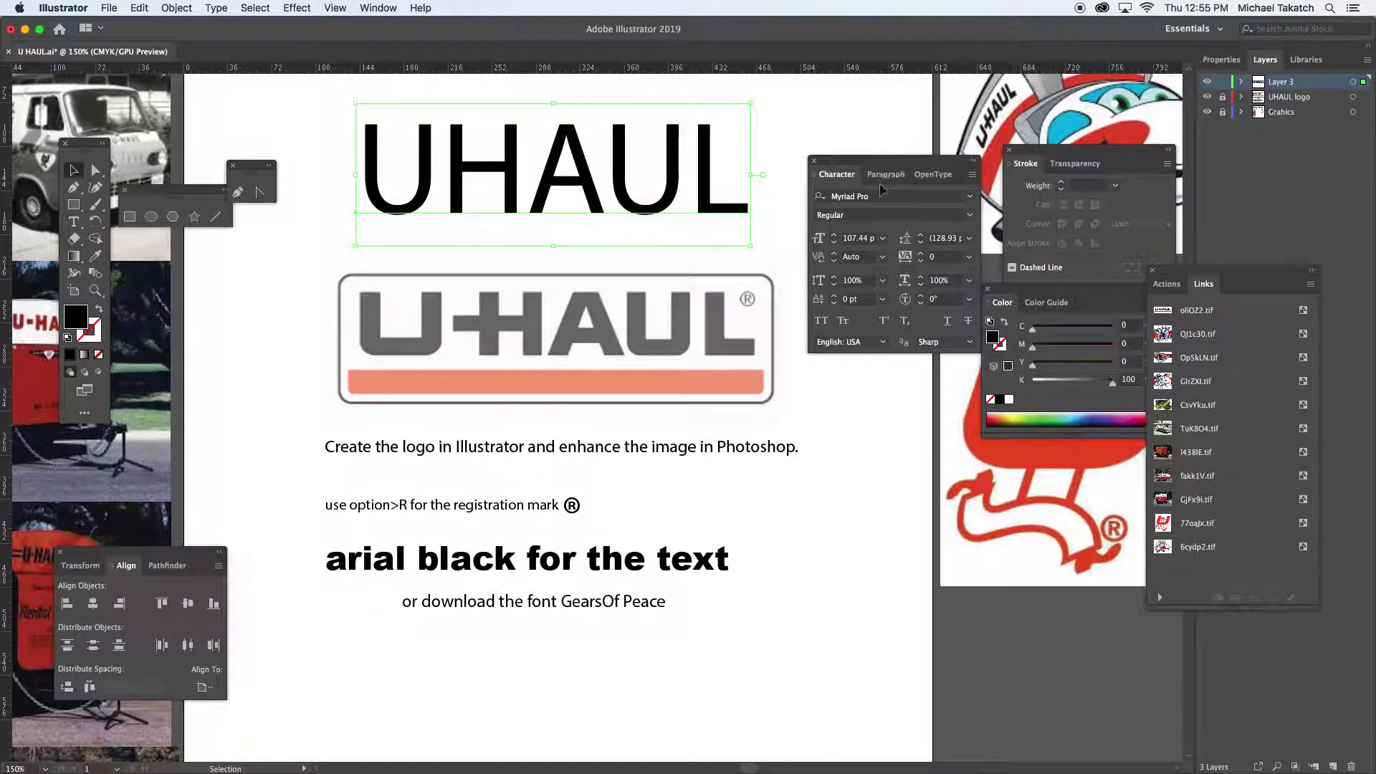
left_click(881, 196)
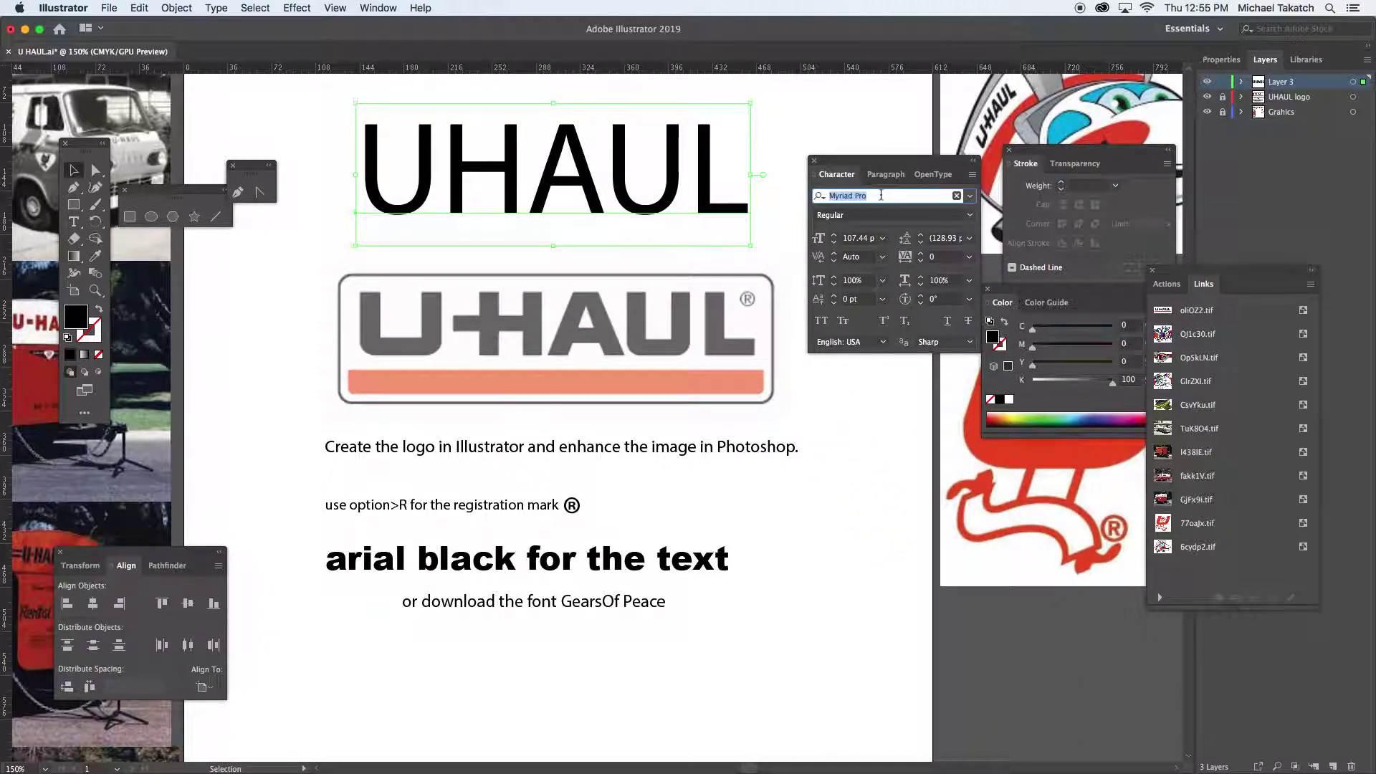
type("ARI")
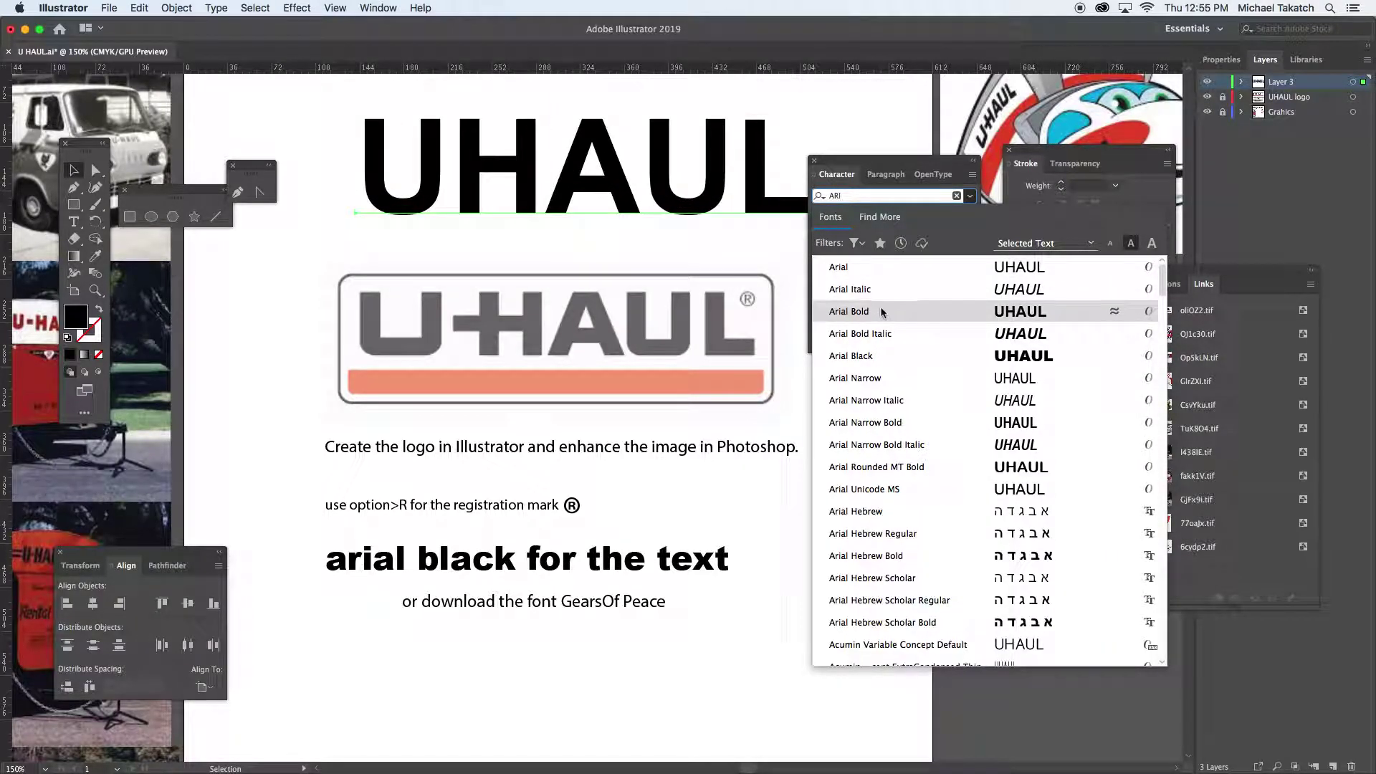
left_click(890, 357)
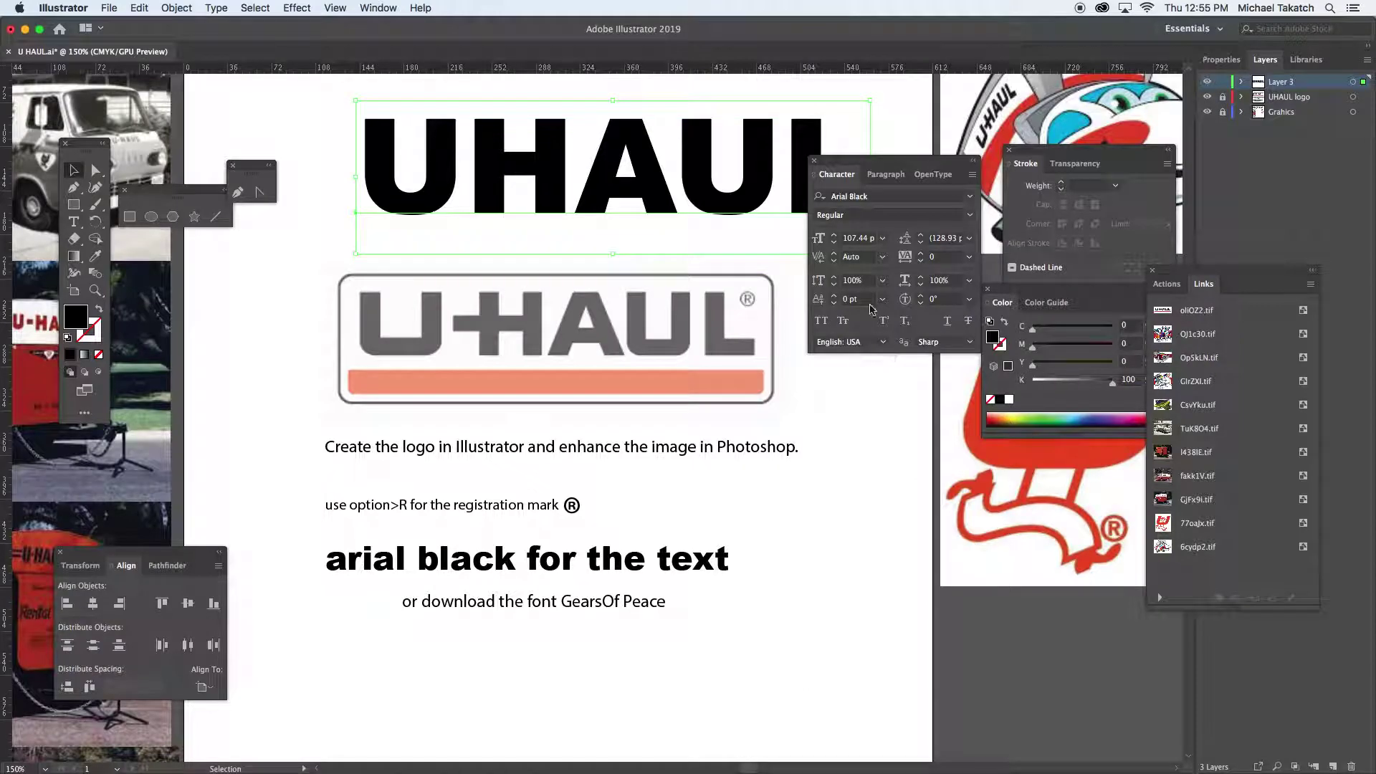
left_click_drag(840, 172, 816, 490)
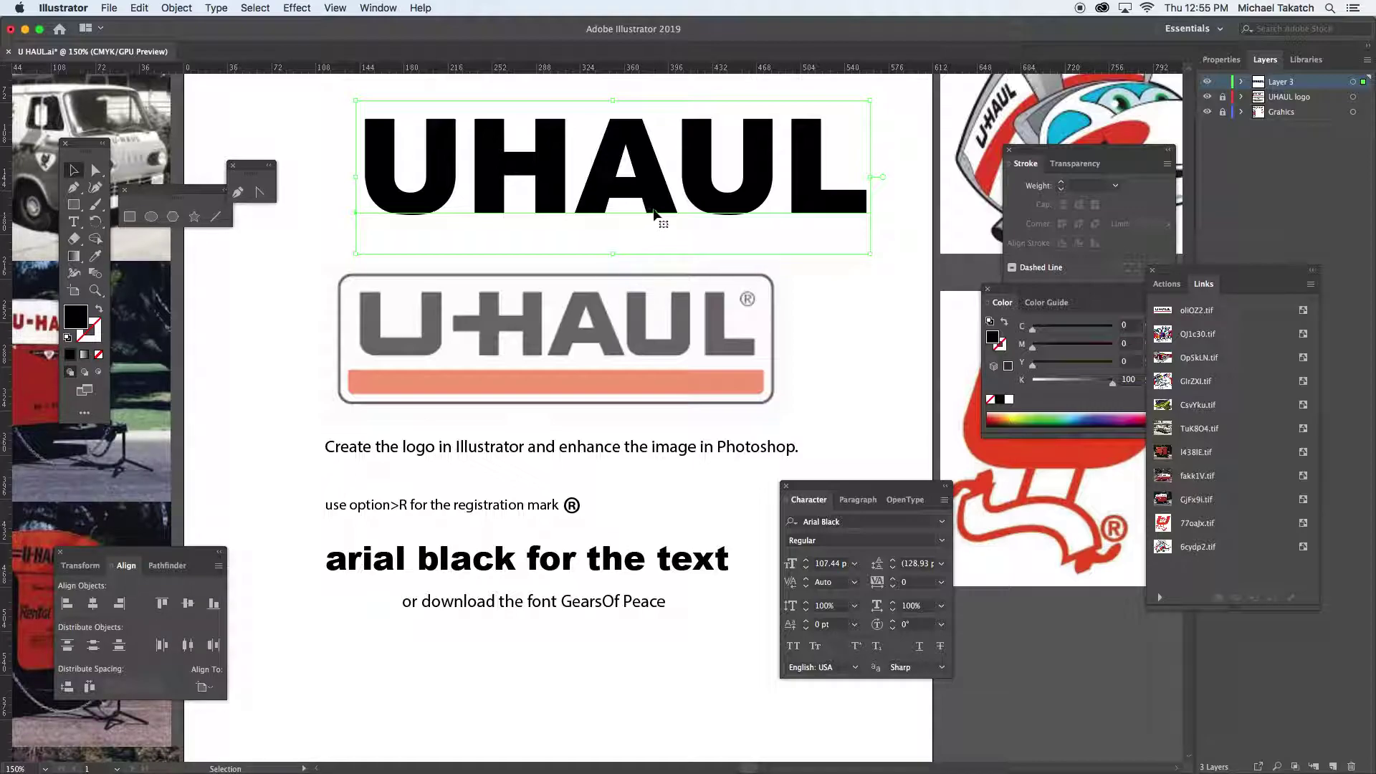
Switch to Finder and open GearsOfPeace.ttf from the Downloads folder in Font Book.
scroll(655, 215, "up", 2)
scroll(660, 212, "up", 1)
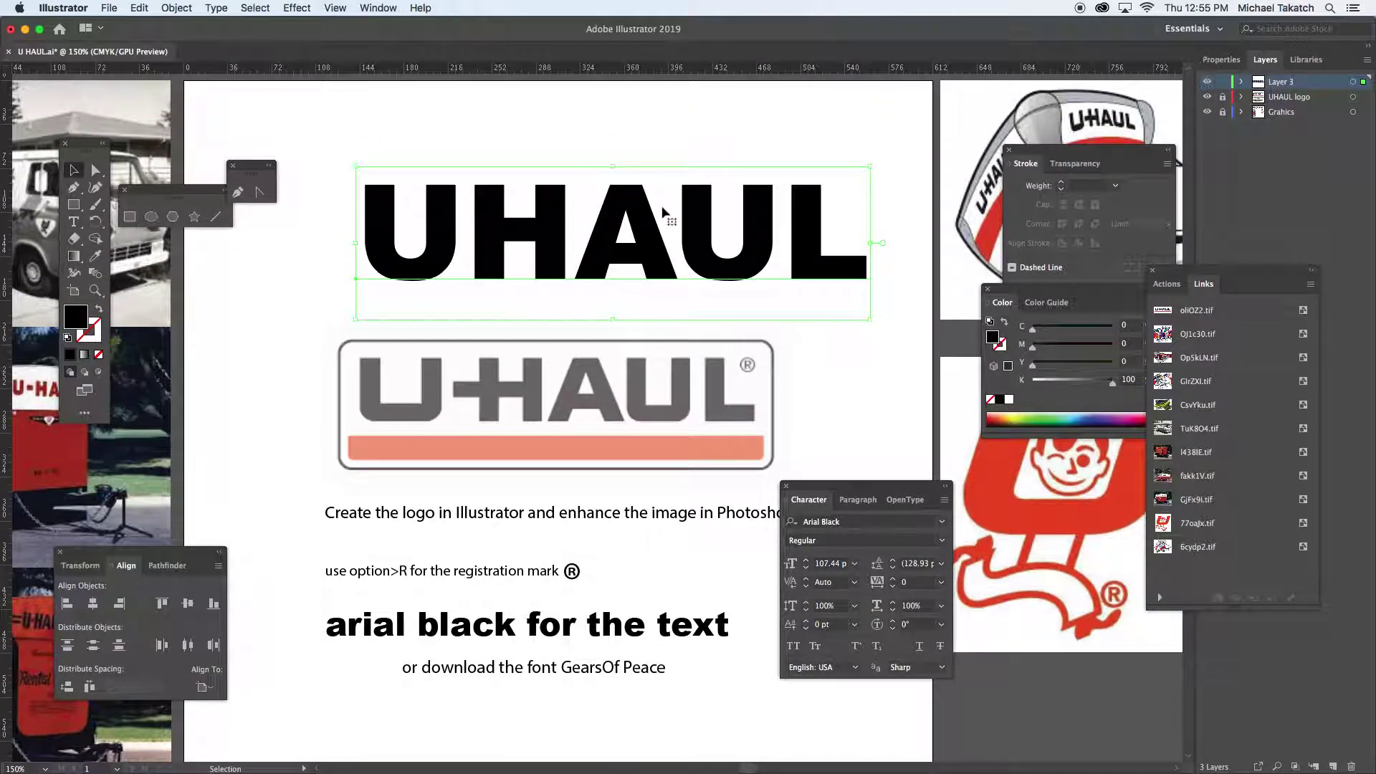
key("super+Tab")
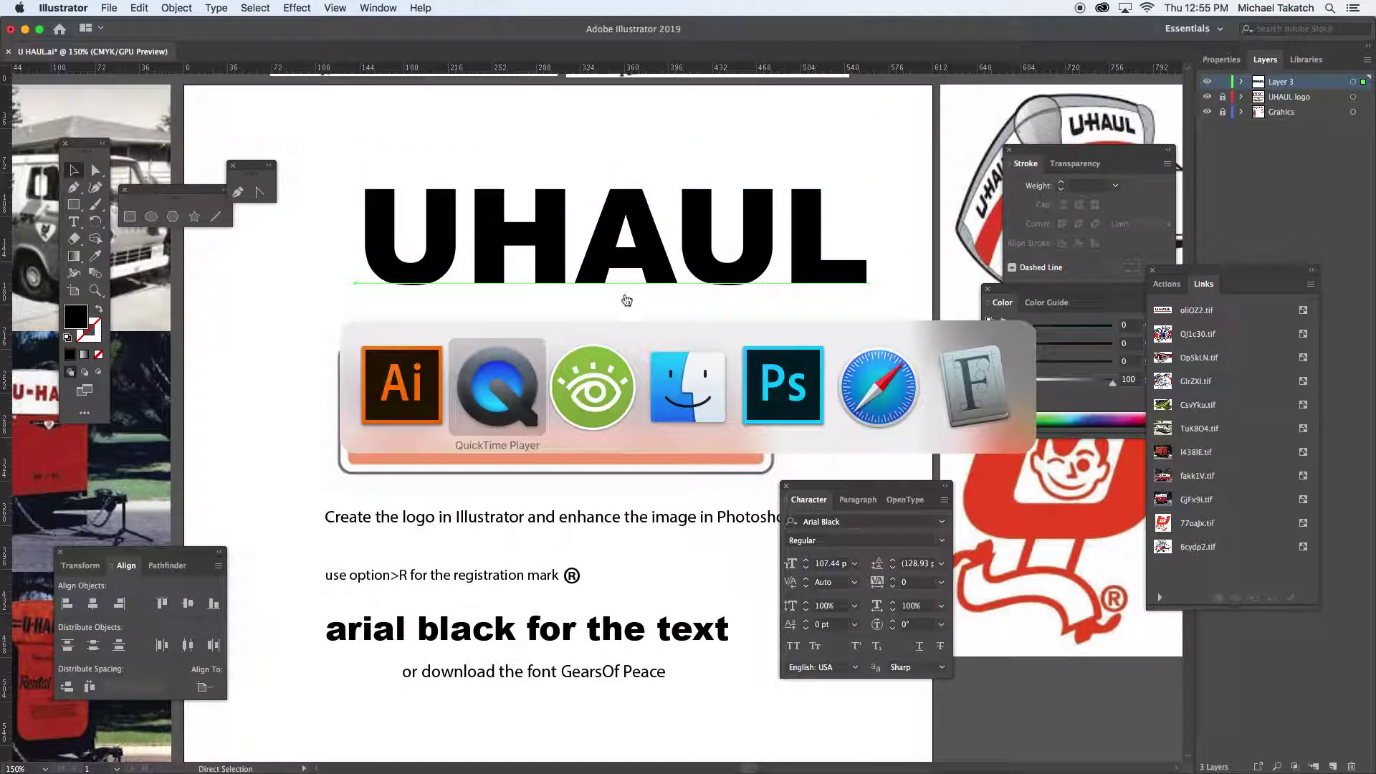
left_click(688, 365)
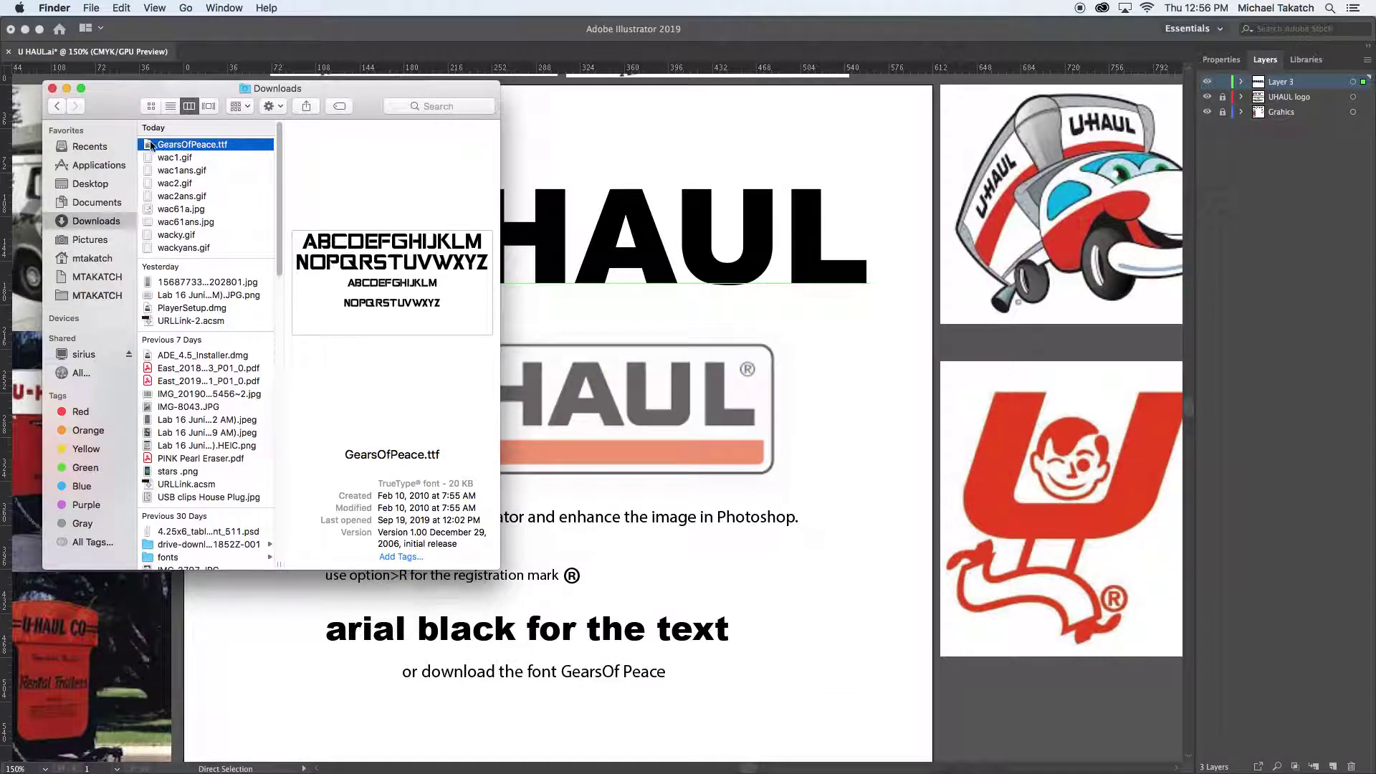
double_click(356, 250)
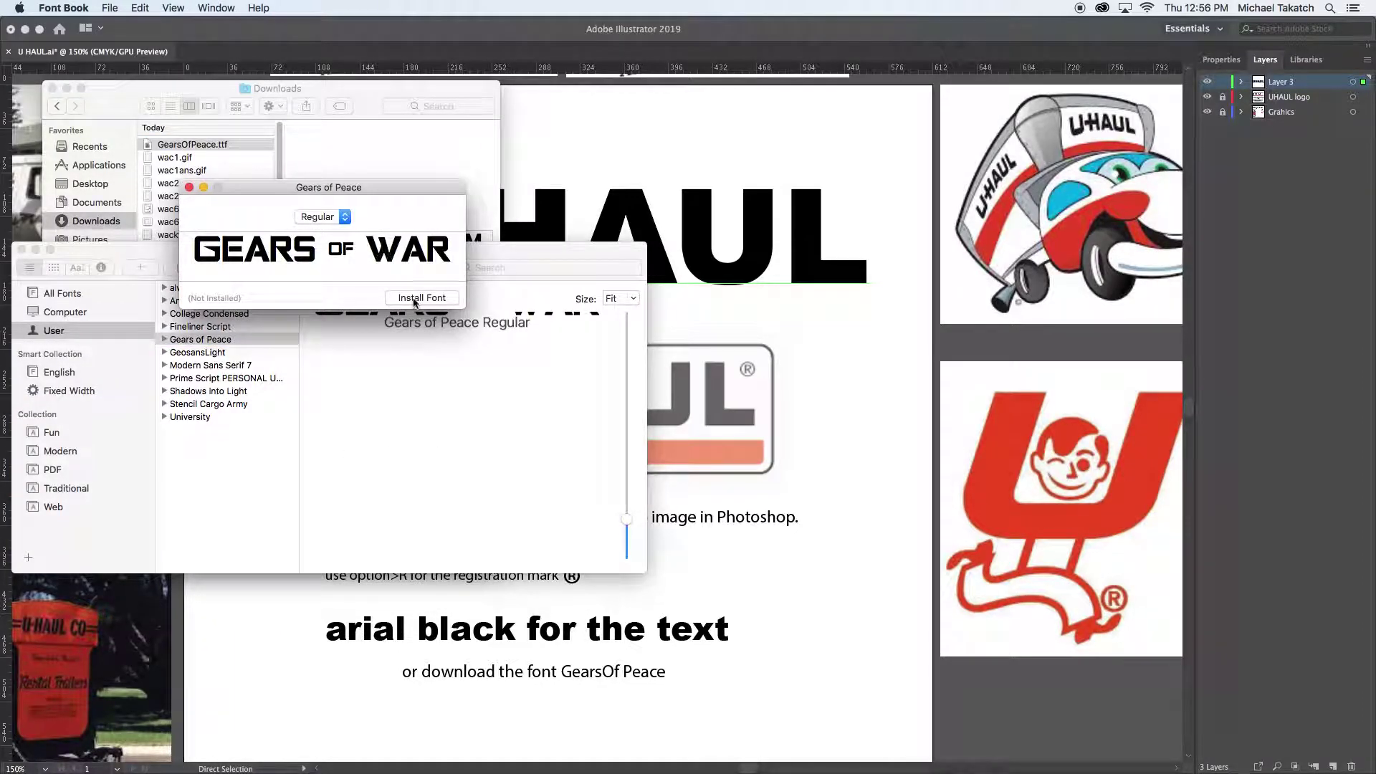
Return to Illustrator, duplicate the UHAUL text above the original and set the copy's font to Gears of Peace.
left_click(572, 169)
left_click_drag(588, 254, 532, 199)
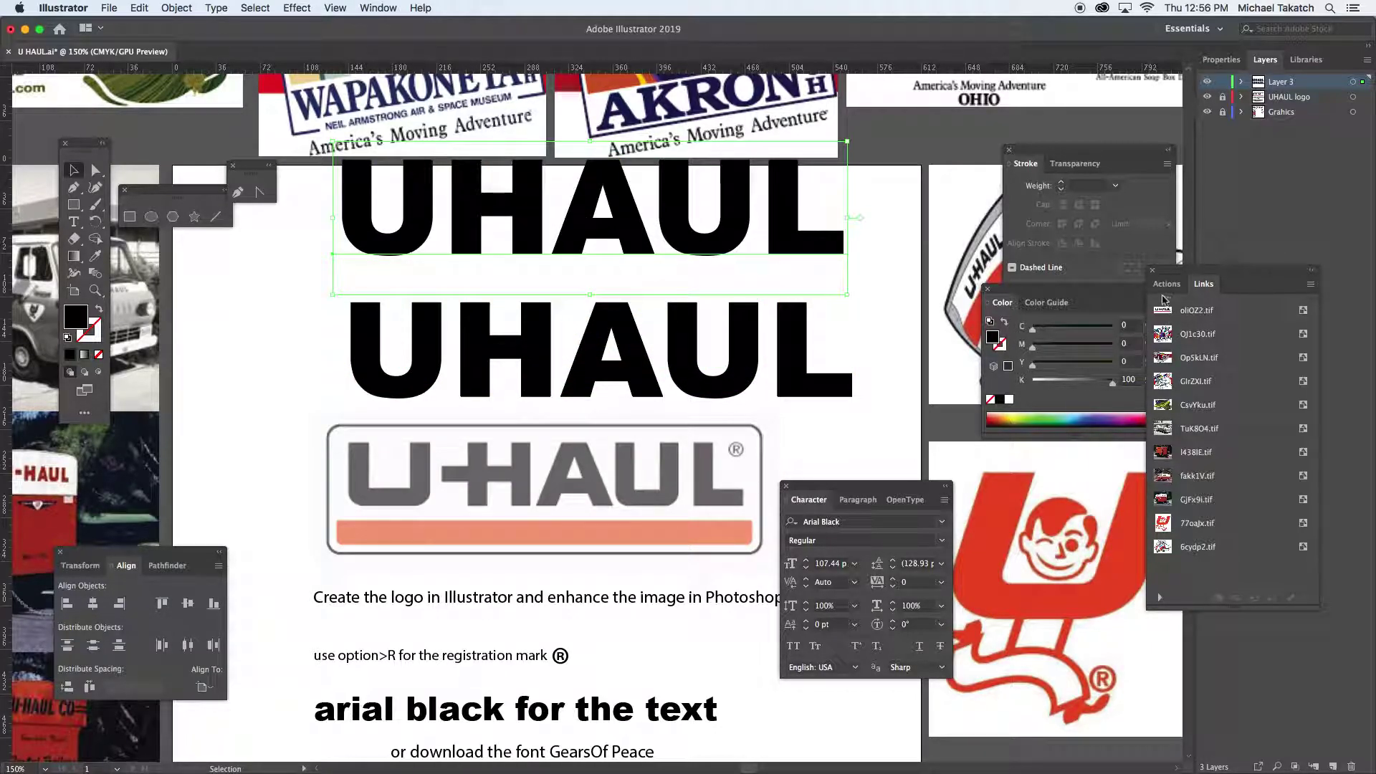
left_click(851, 520)
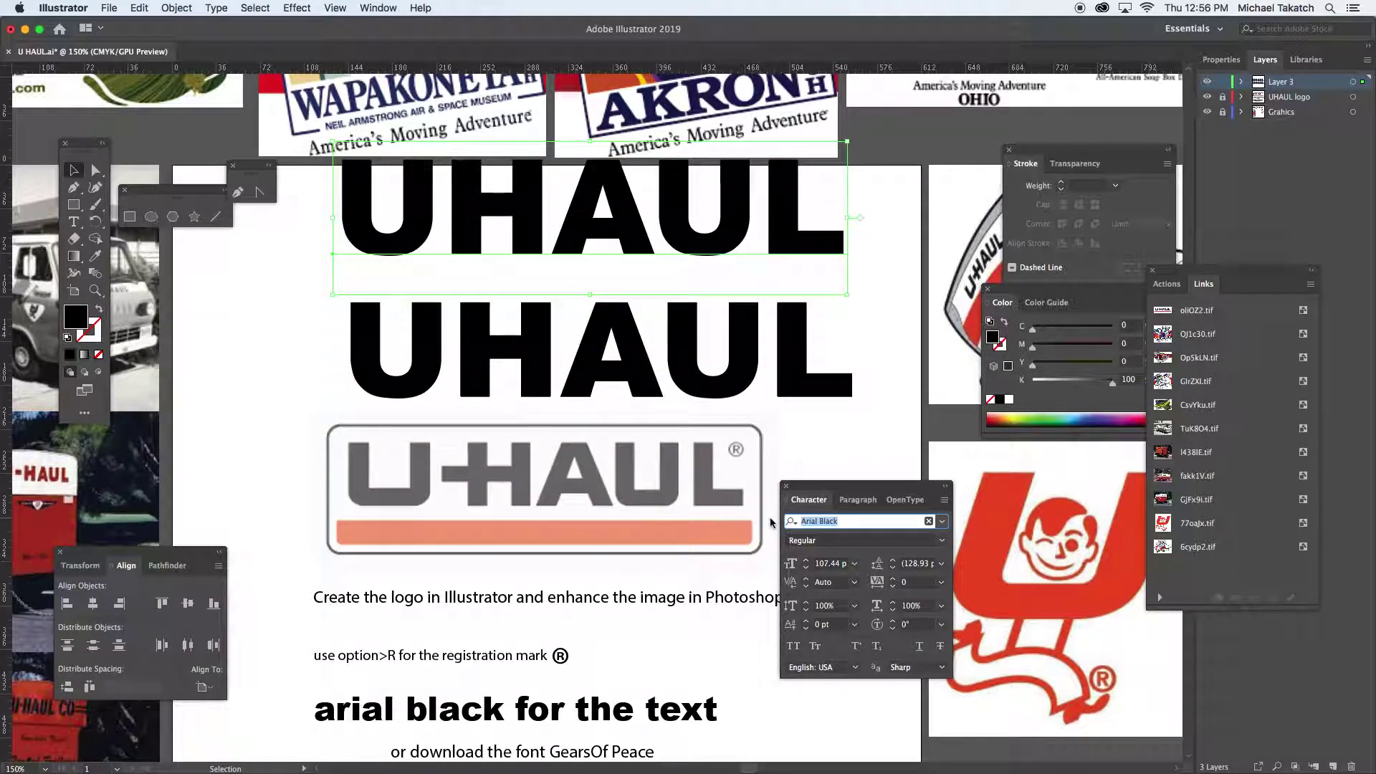
type("GEAR")
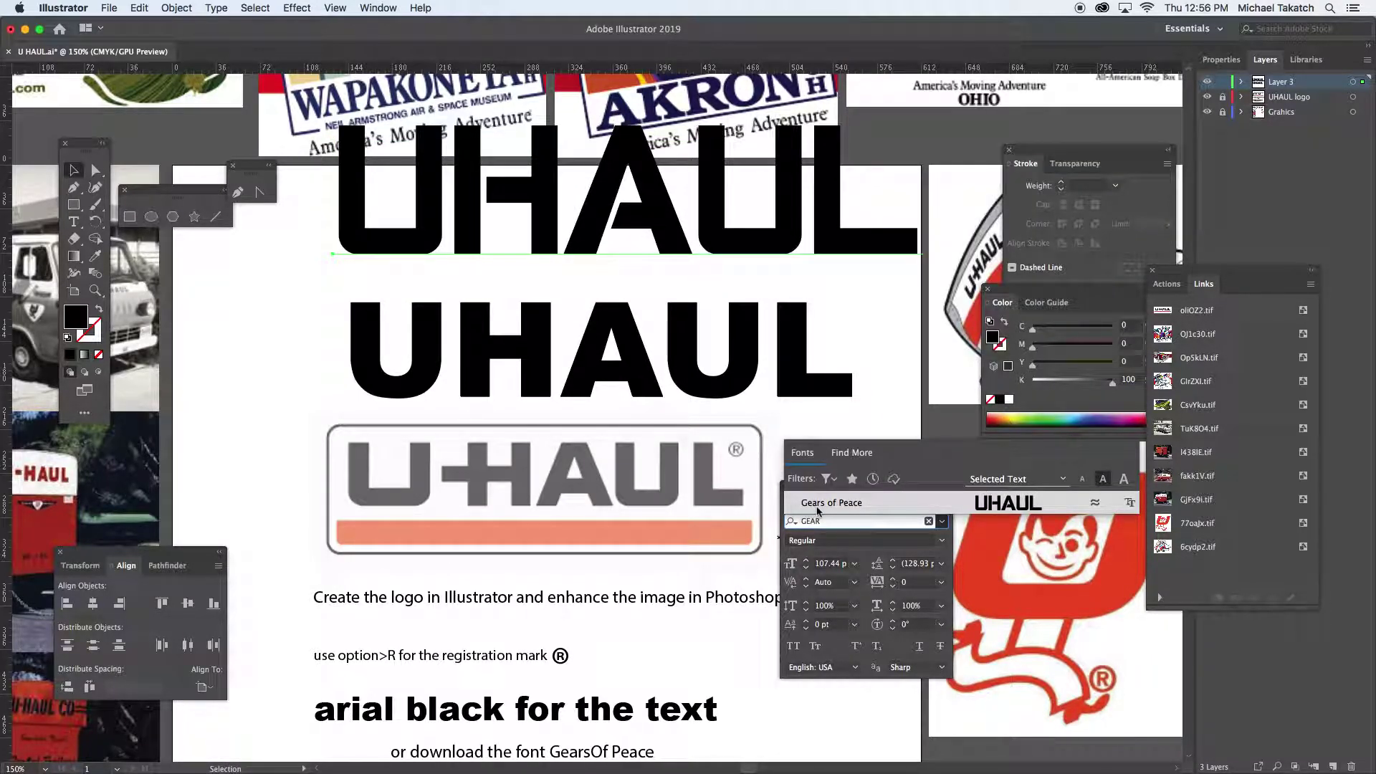
left_click(817, 505)
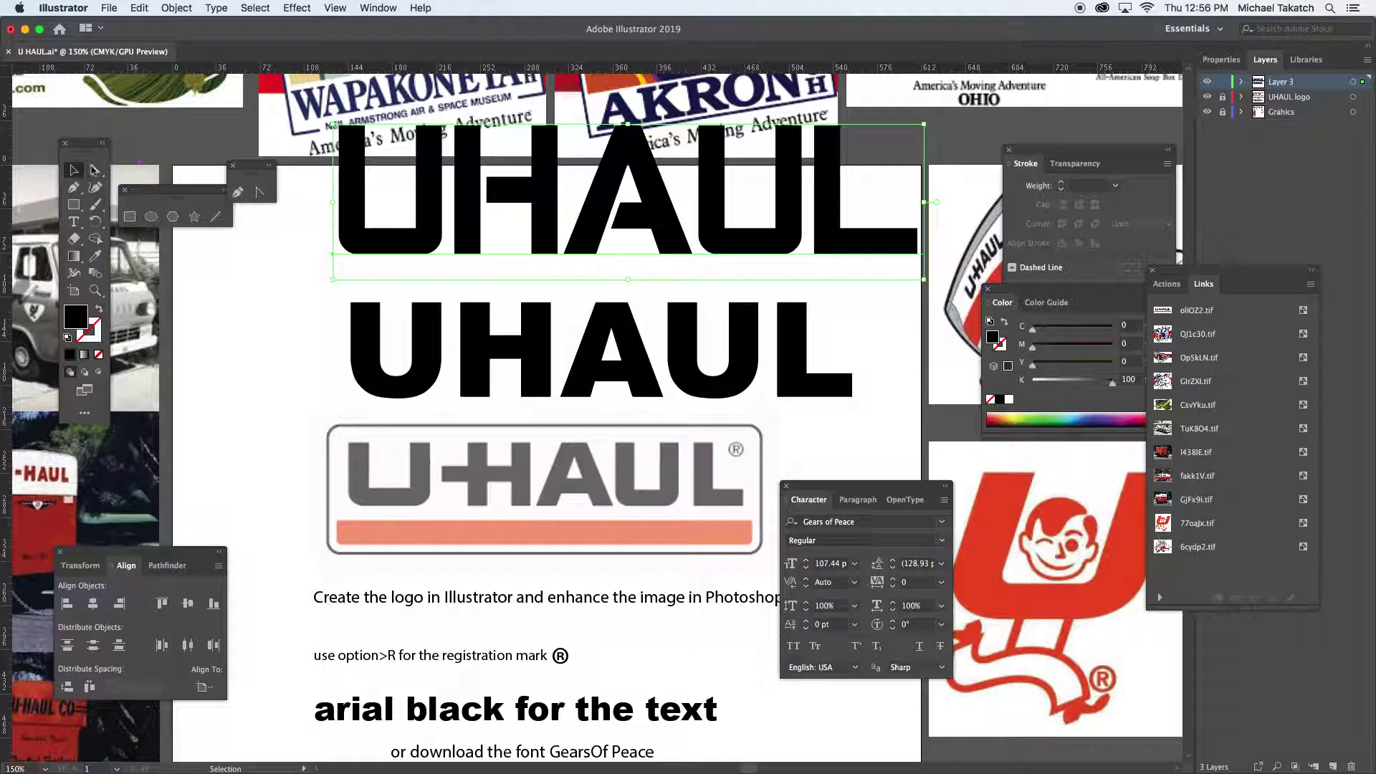
left_click(296, 264)
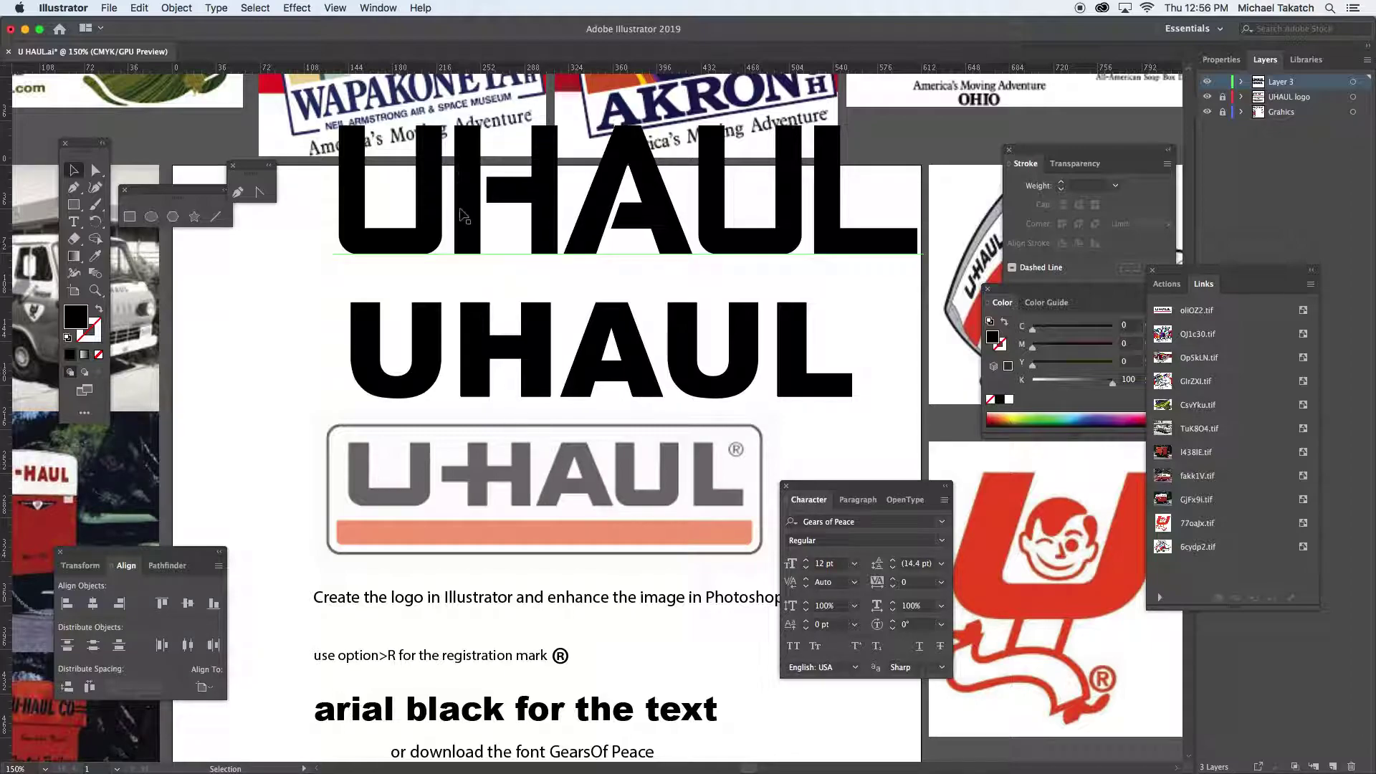
left_click(465, 215)
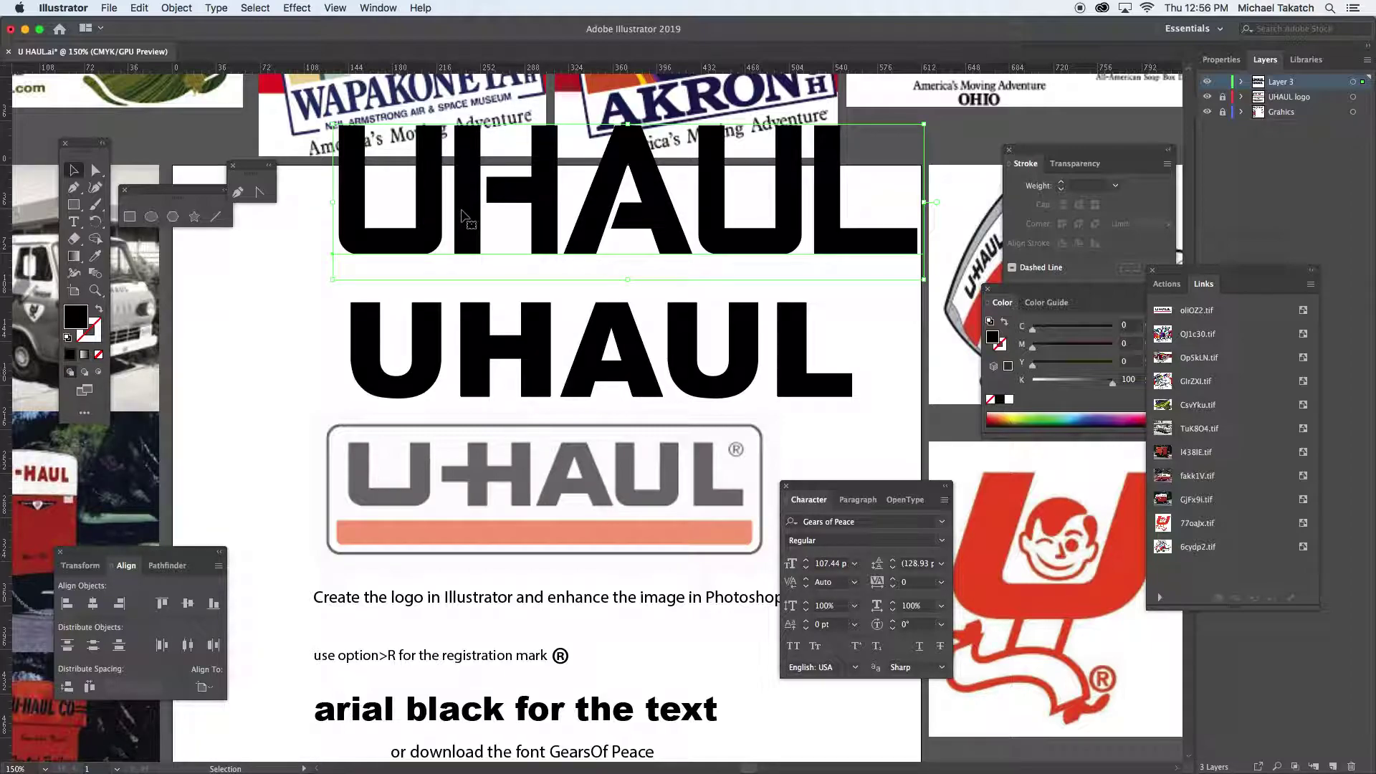
Draw a rectangle over the U-Haul logo image, matching the logo's outer border.
left_click(72, 206)
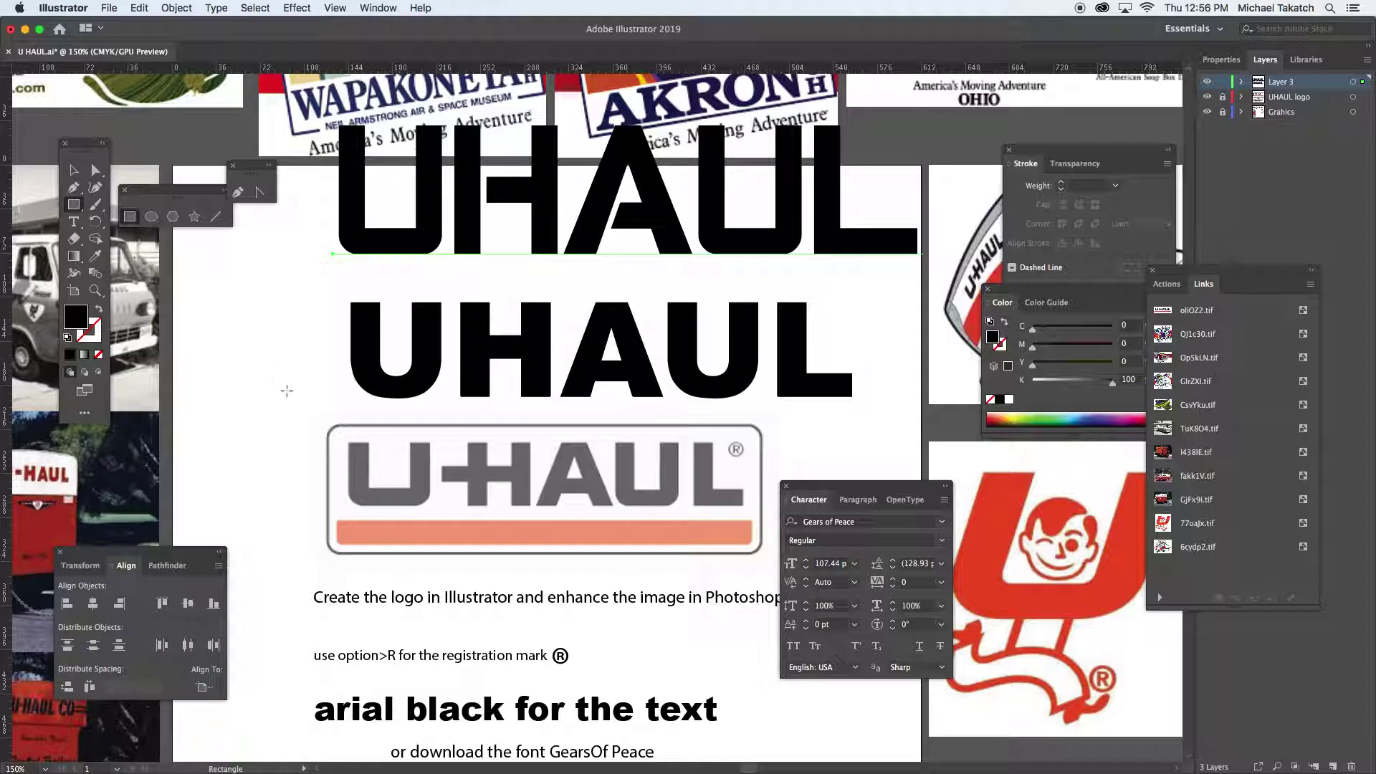
left_click_drag(326, 424, 764, 554)
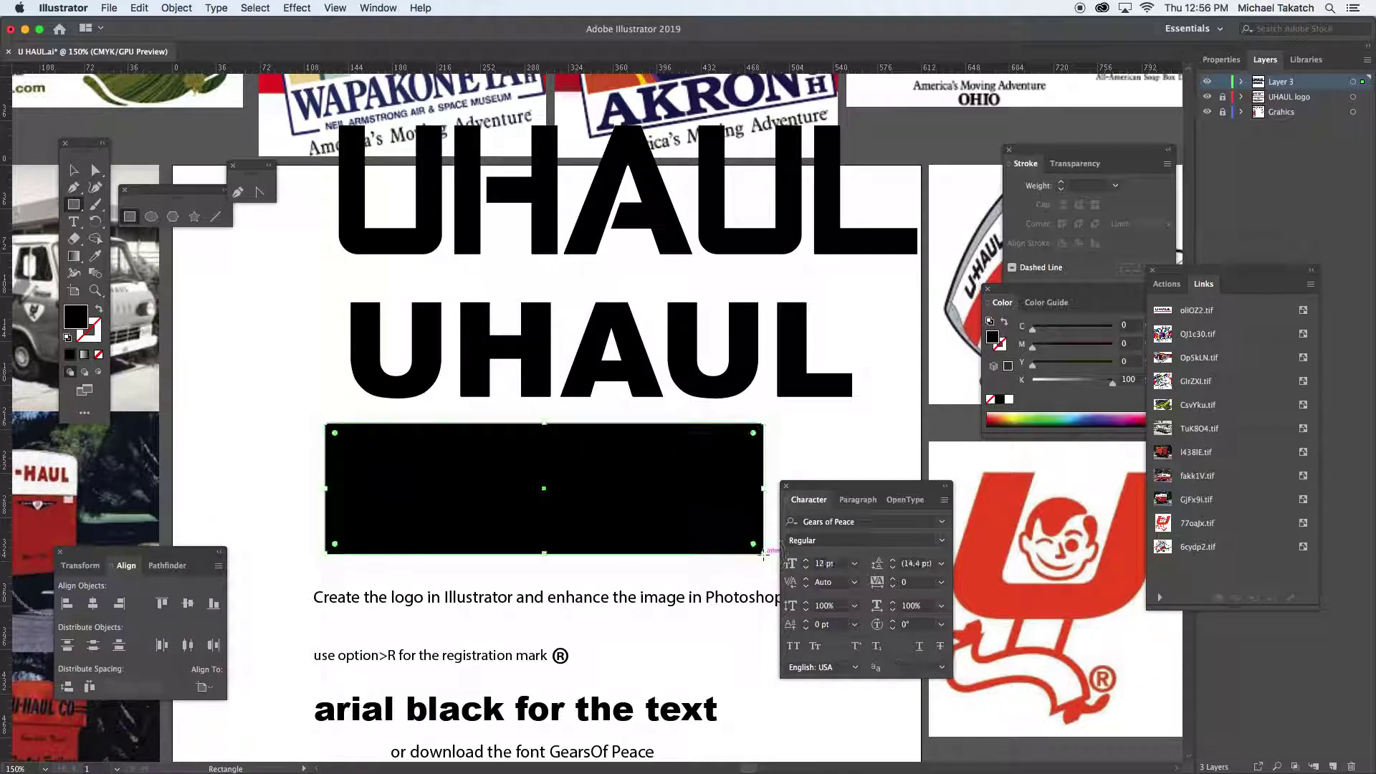
key("super+equal")
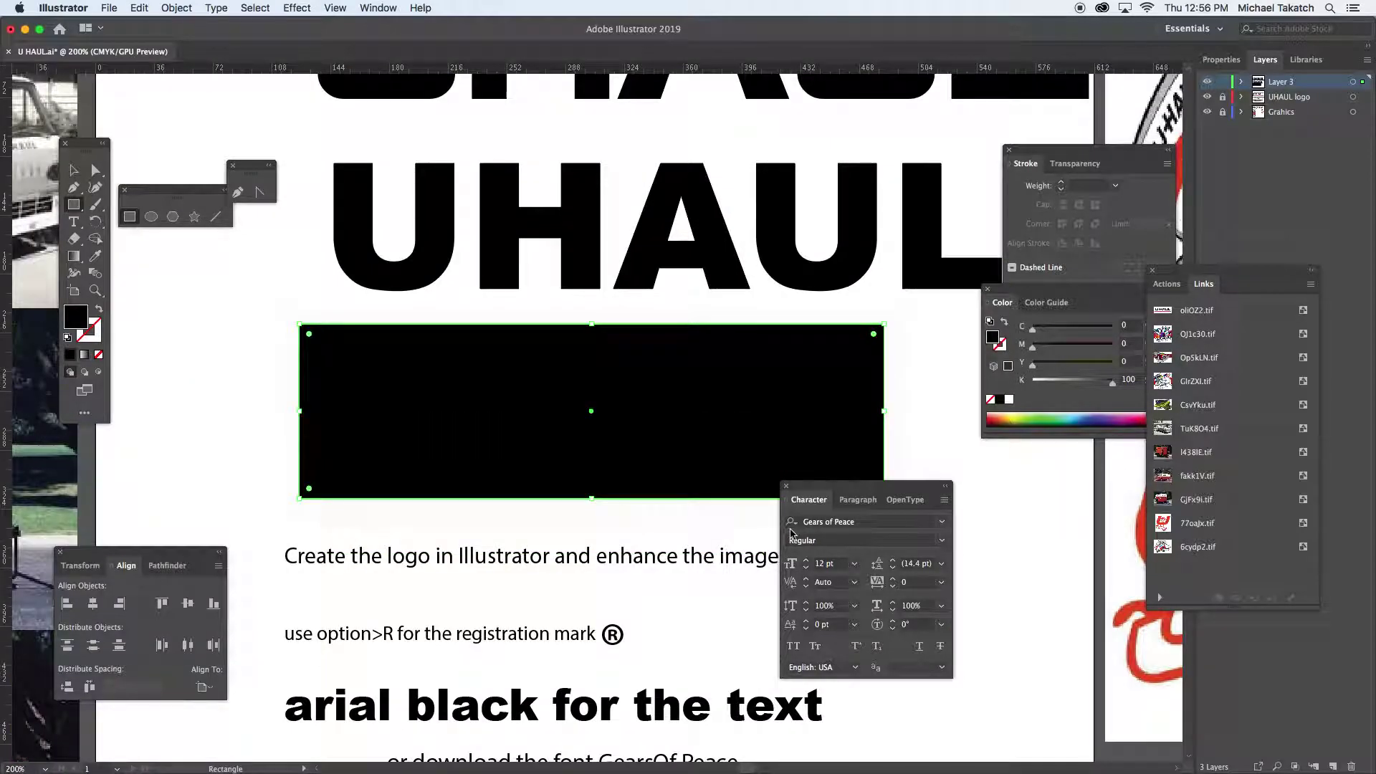
left_click_drag(803, 488, 949, 520)
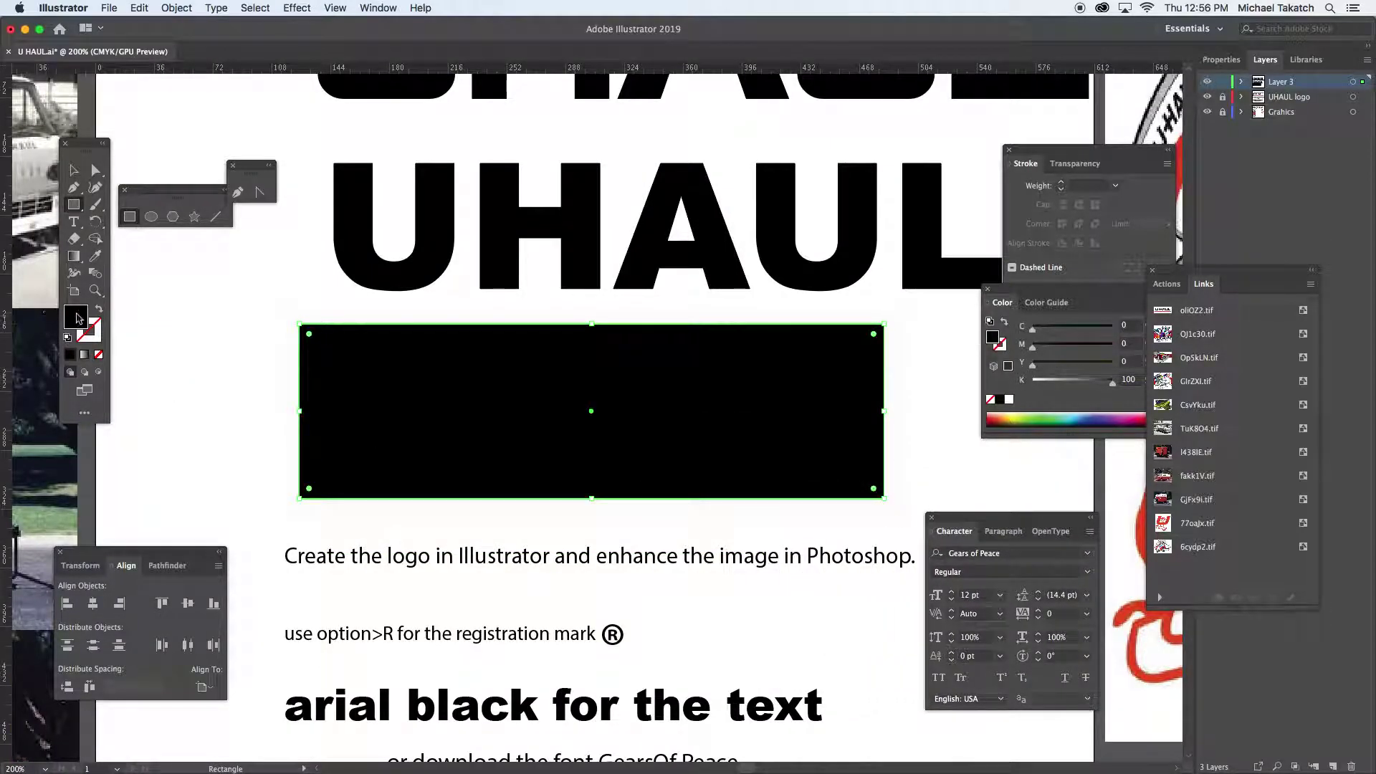
Give the rectangle a black 2 pt outline with no fill, fitting its left edge and corner rounding to the logo's outer border.
left_click(99, 309)
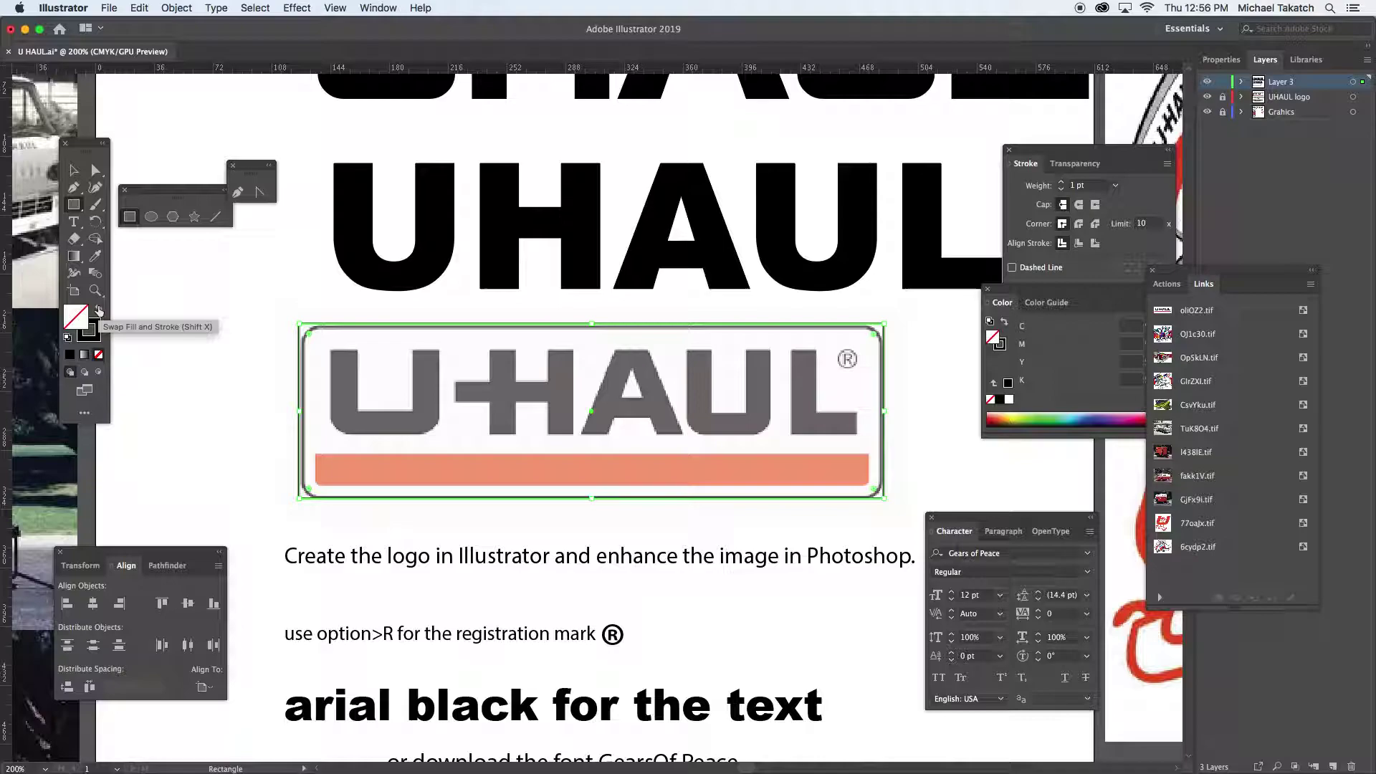
left_click_drag(300, 411, 303, 411)
left_click_drag(315, 338, 323, 351)
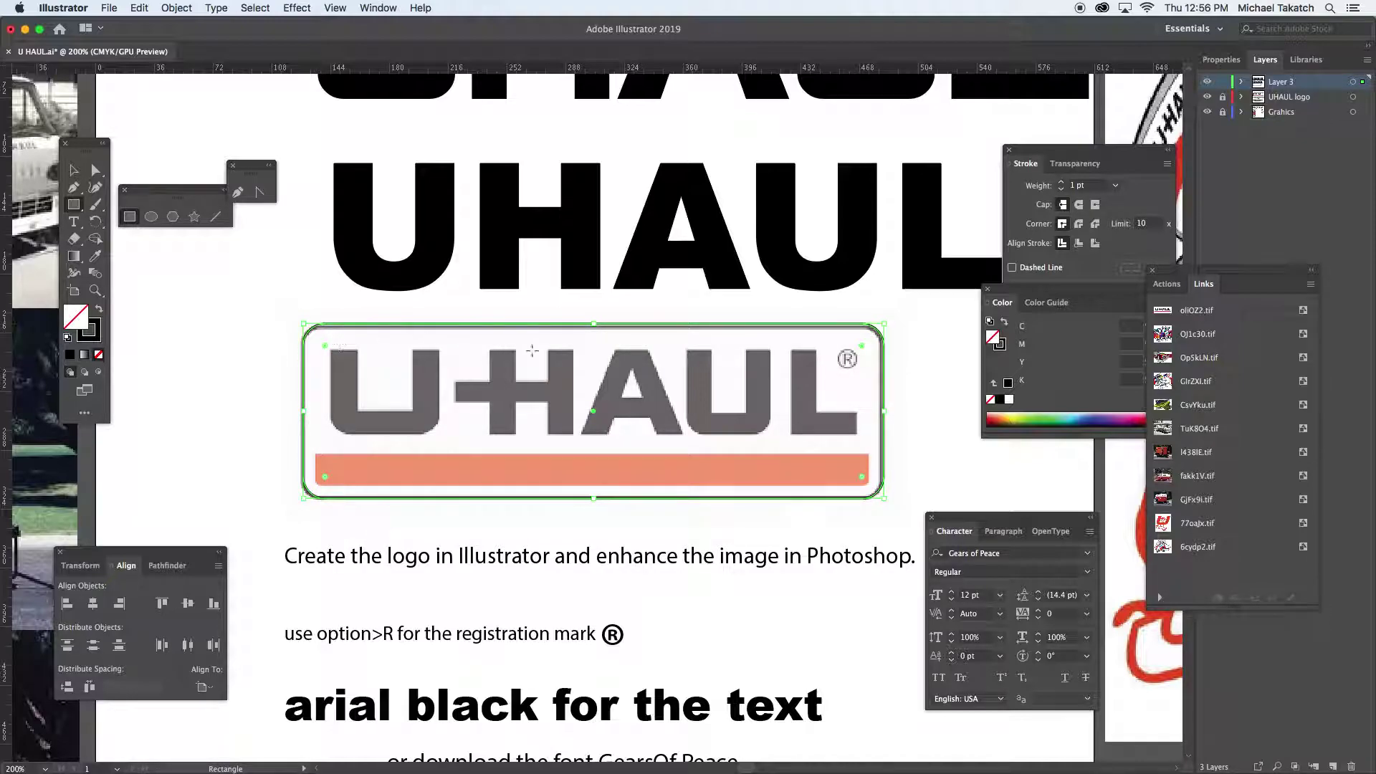
key("v")
left_click(1061, 182)
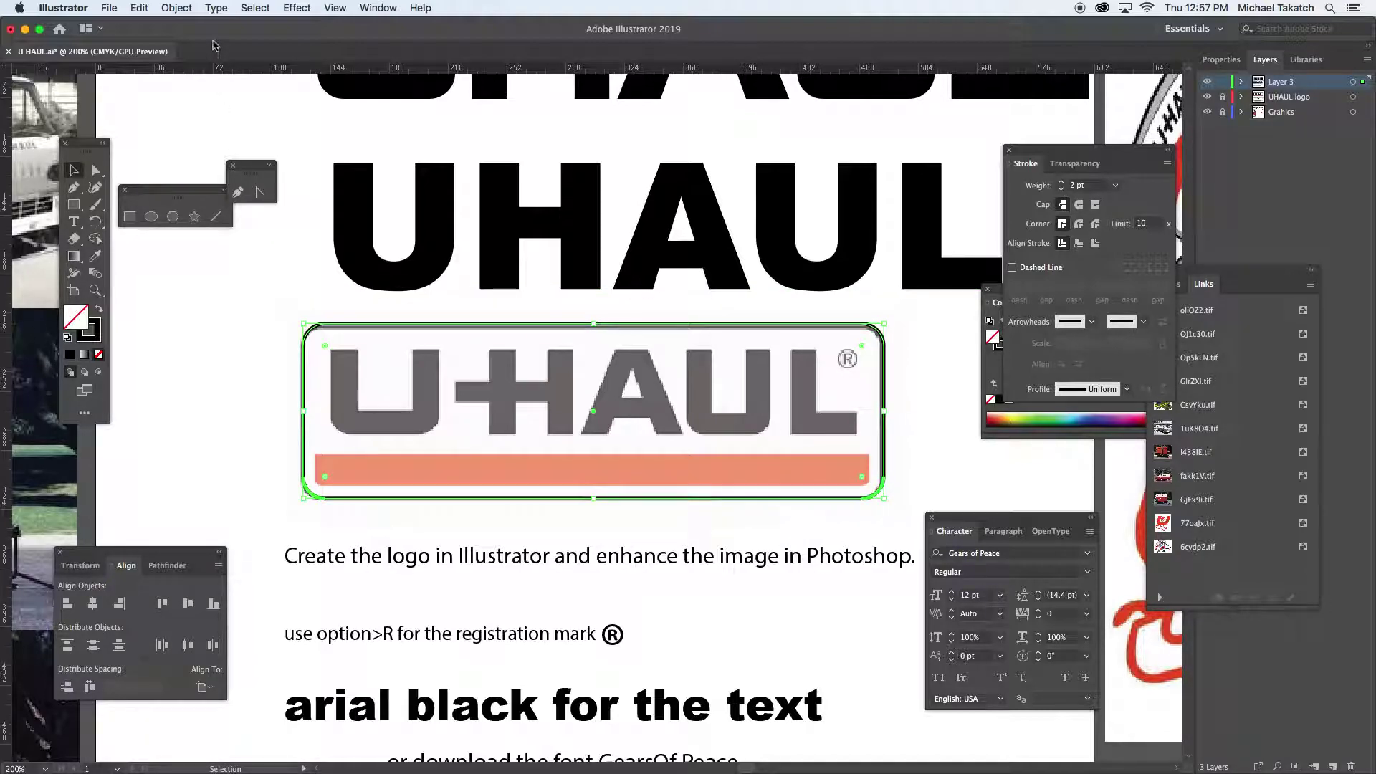
Offset the rounded border path by -6 pt with miter joins to create an inner border.
left_click(176, 8)
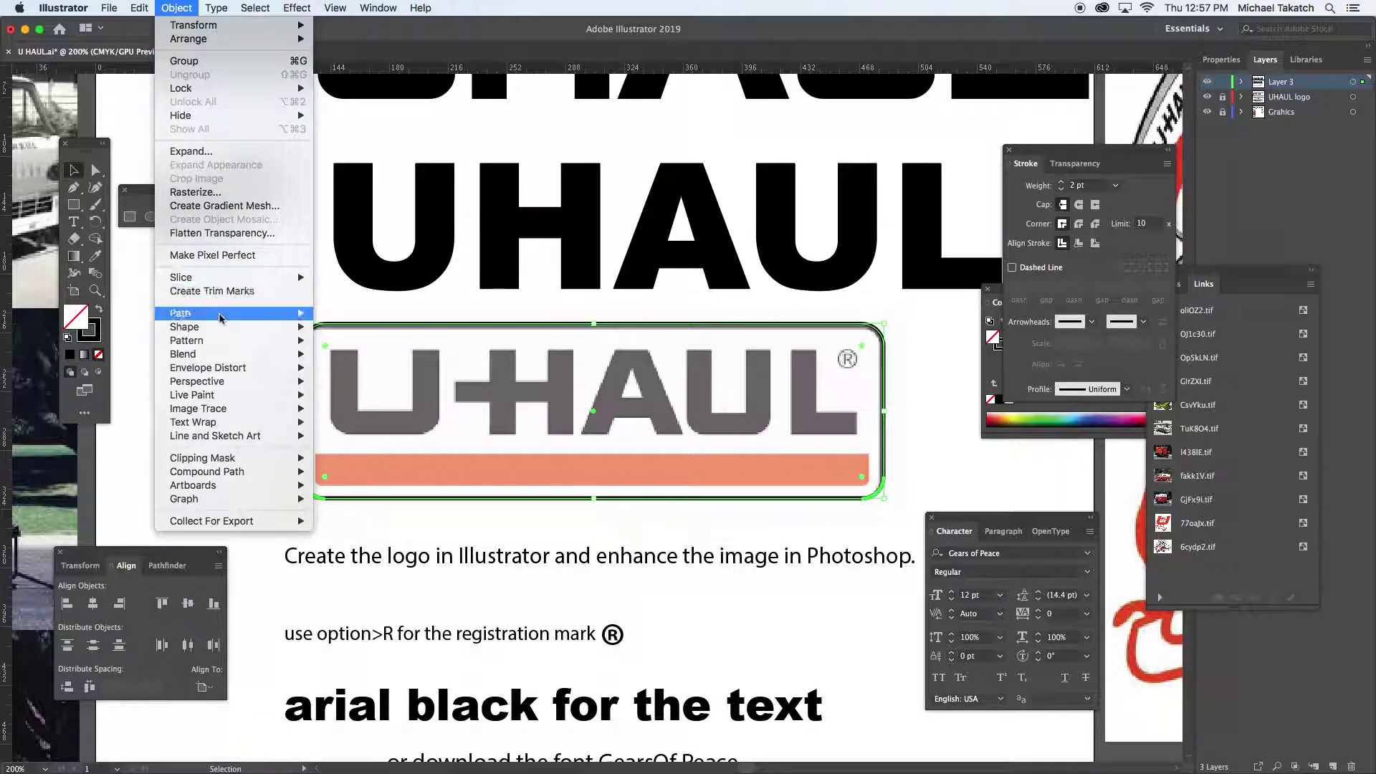
mouse_move(221, 316)
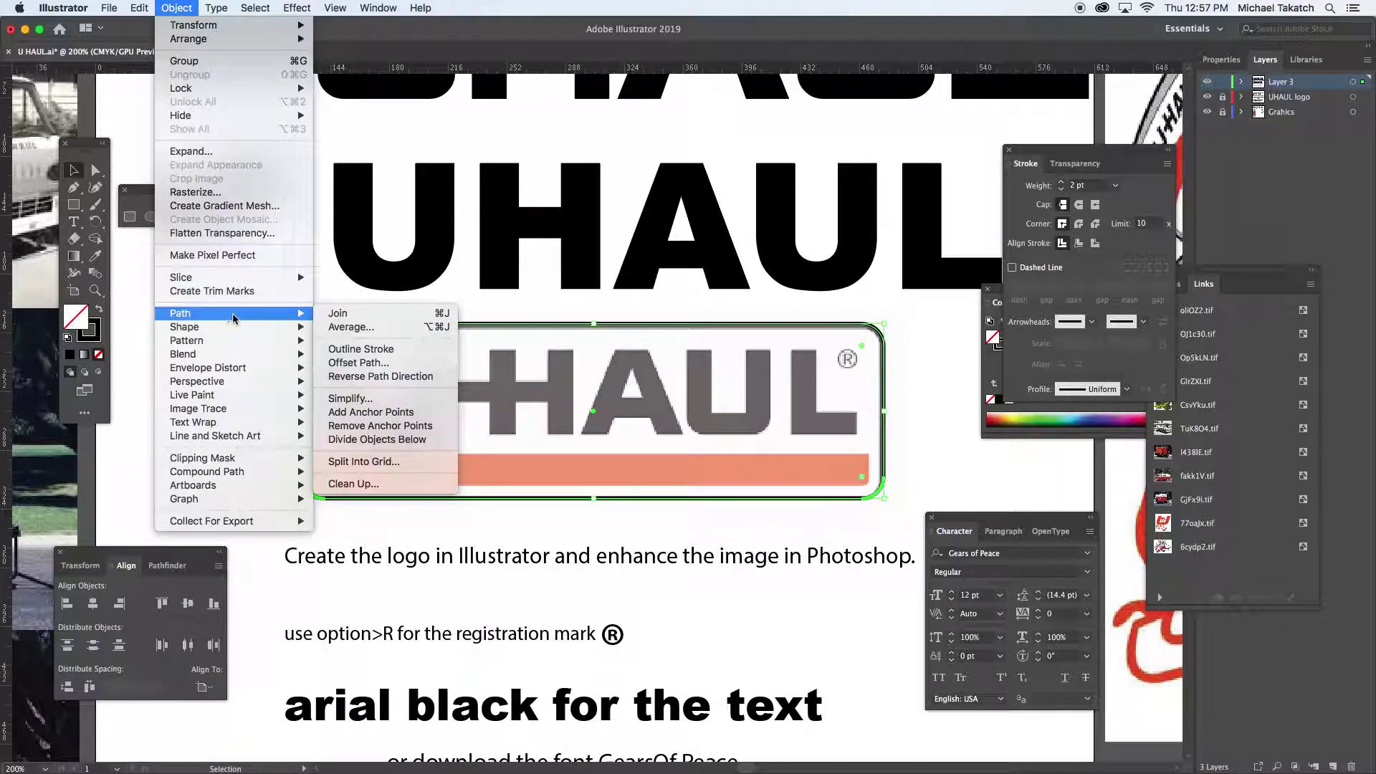
left_click(363, 363)
left_click_drag(615, 329, 536, 189)
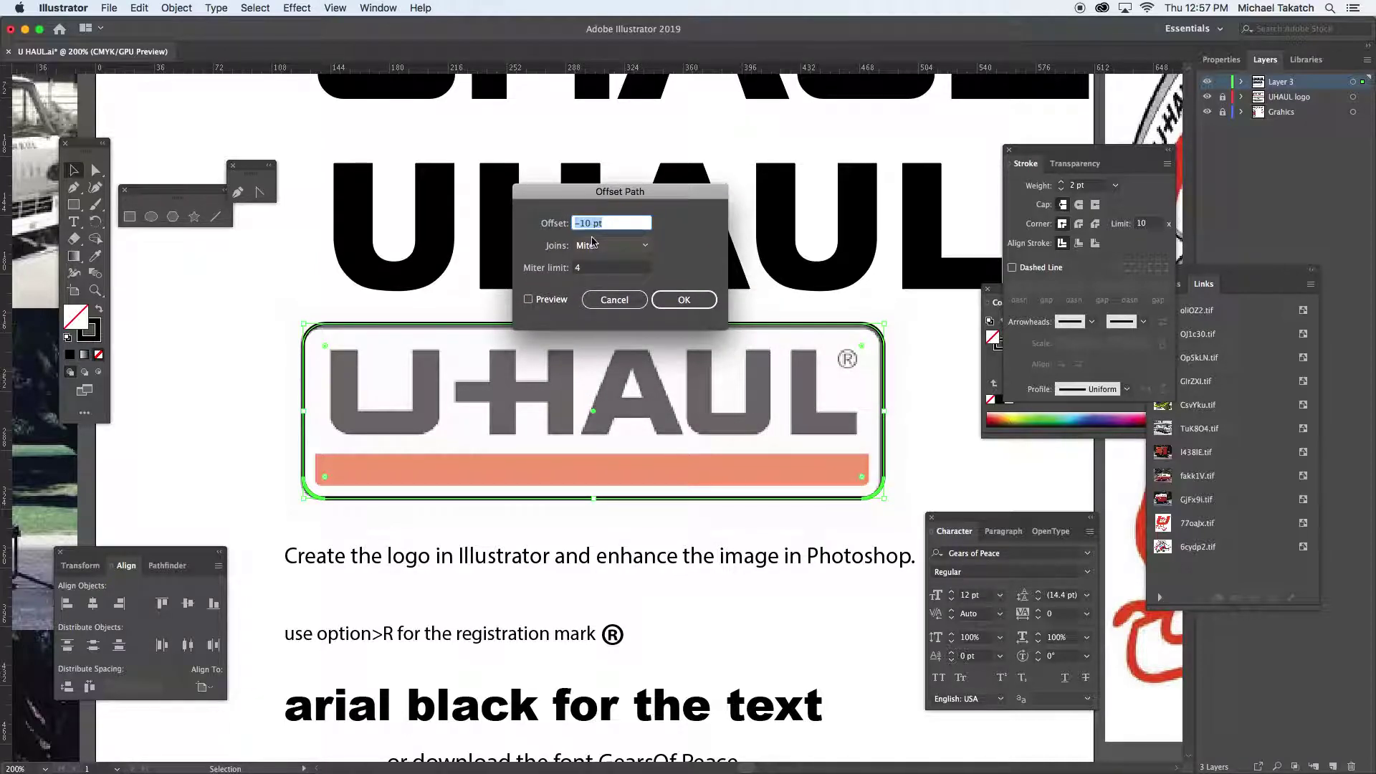
left_click(539, 301)
left_click(604, 223)
key("Up")
key("Up")
key("Up")
key("Up")
key("Up")
key("Up")
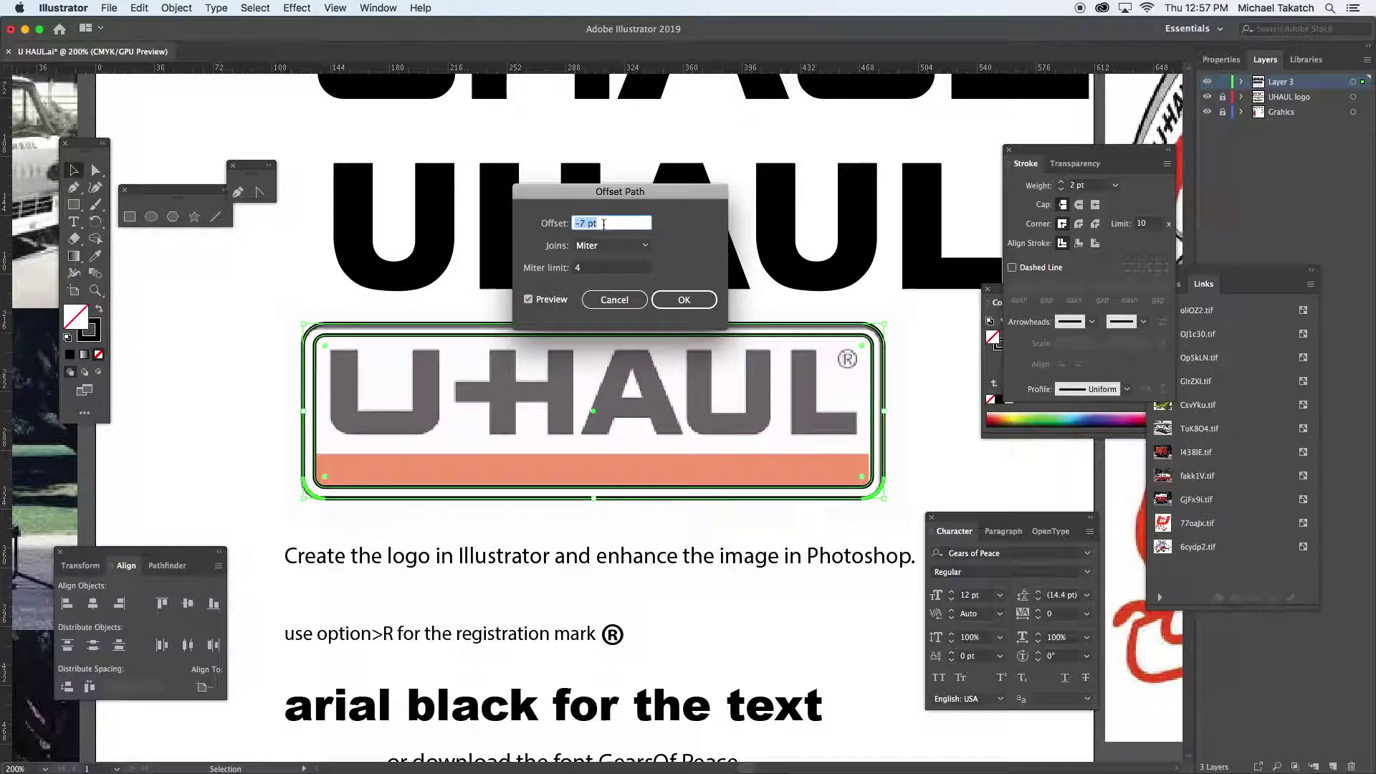
key("Down")
key("Down")
key("Down")
key("Down")
key("Down")
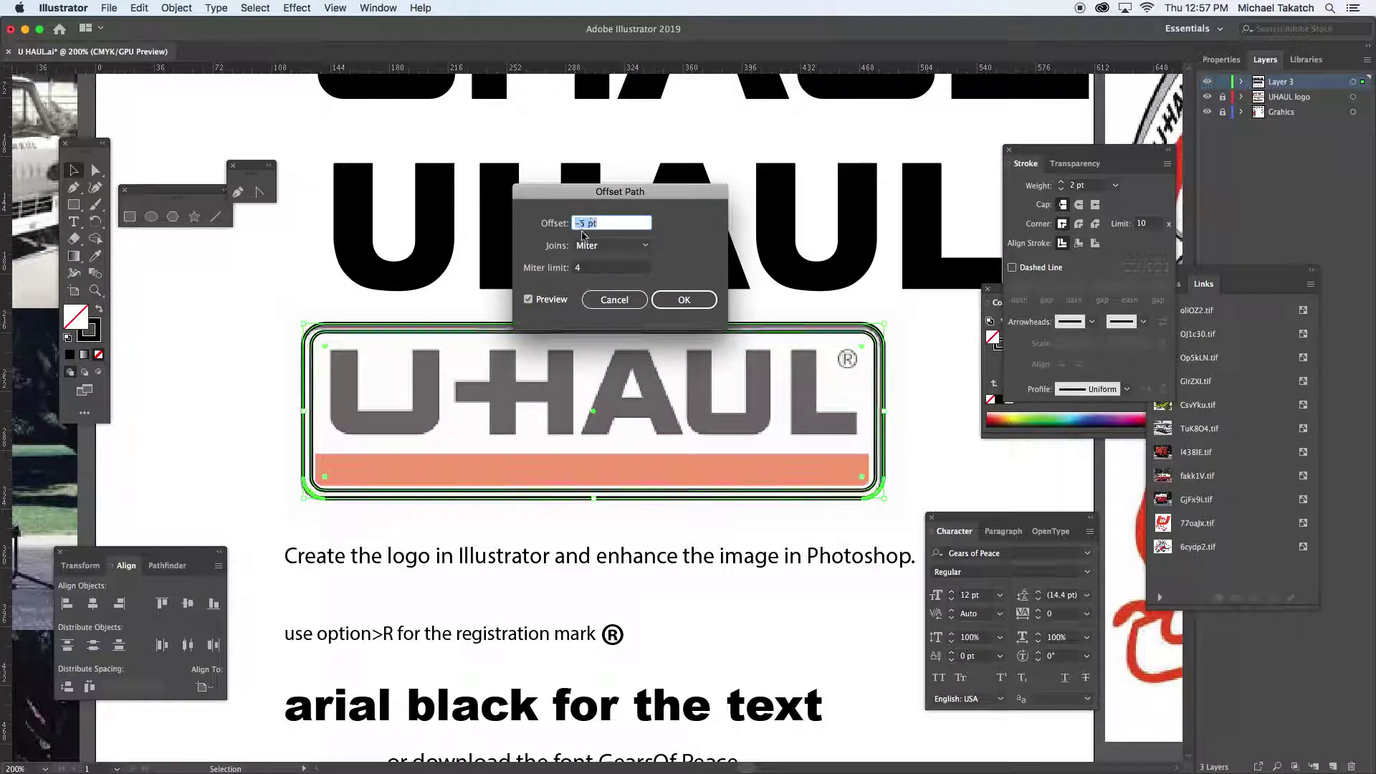
key("Up")
key("Up")
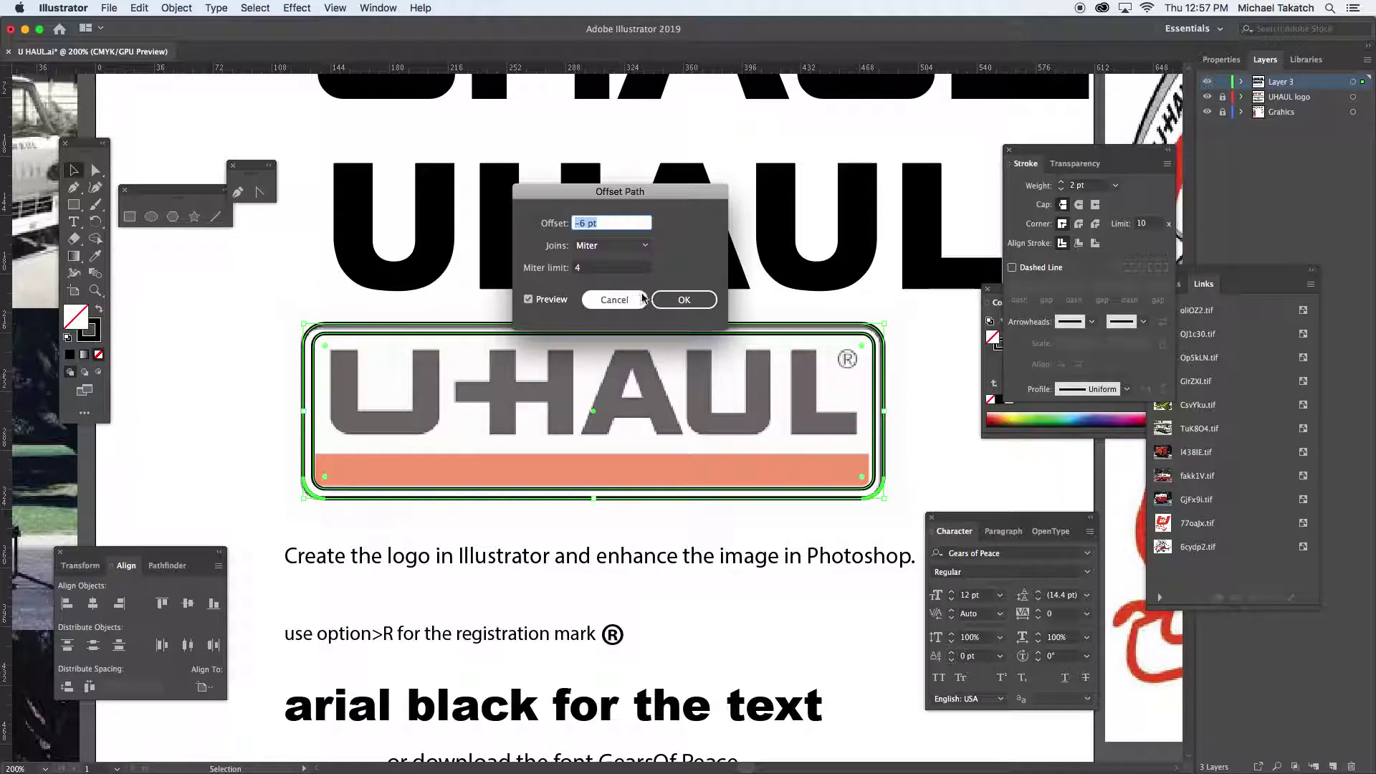
left_click(662, 302)
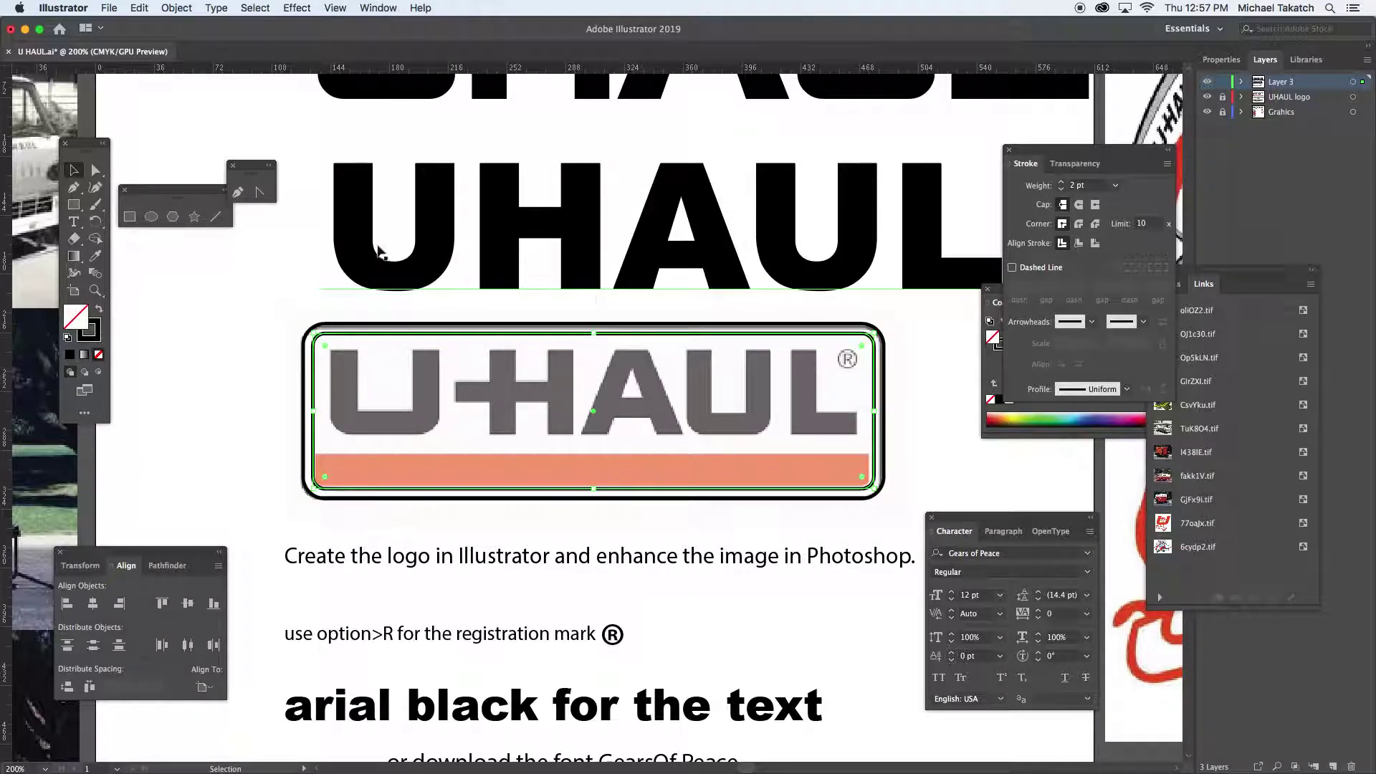
Square off the two upper corners of the inner border path, leaving its lower corners rounded.
left_click(97, 172)
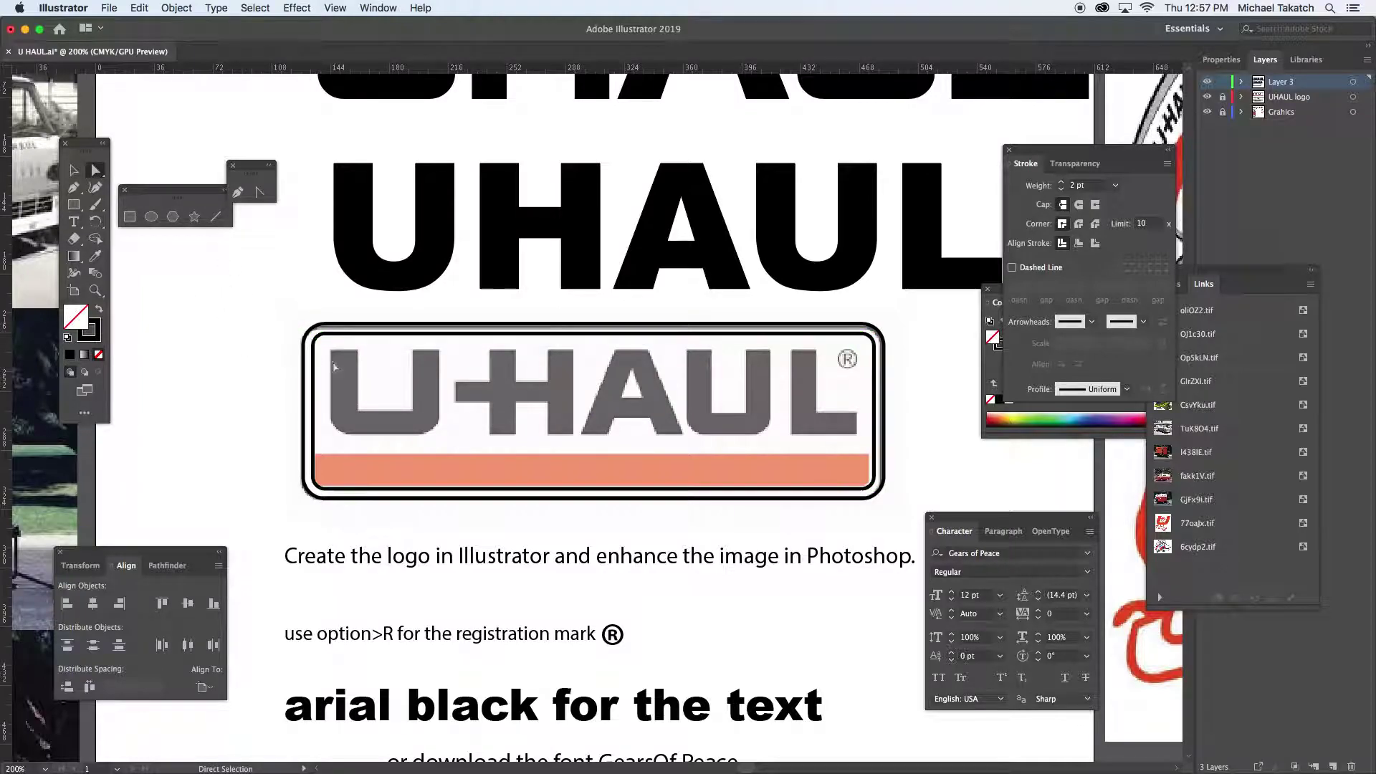
left_click(317, 336)
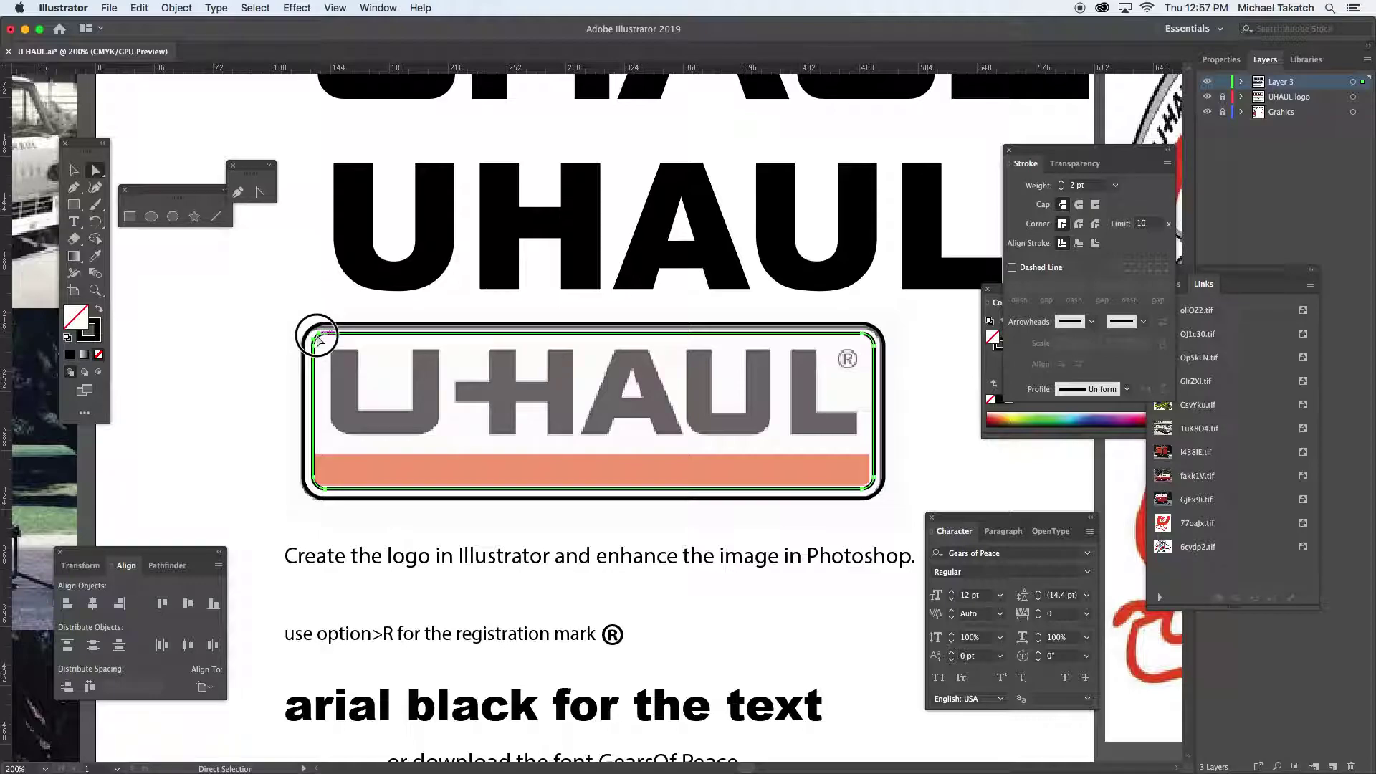
left_click_drag(326, 346, 301, 317)
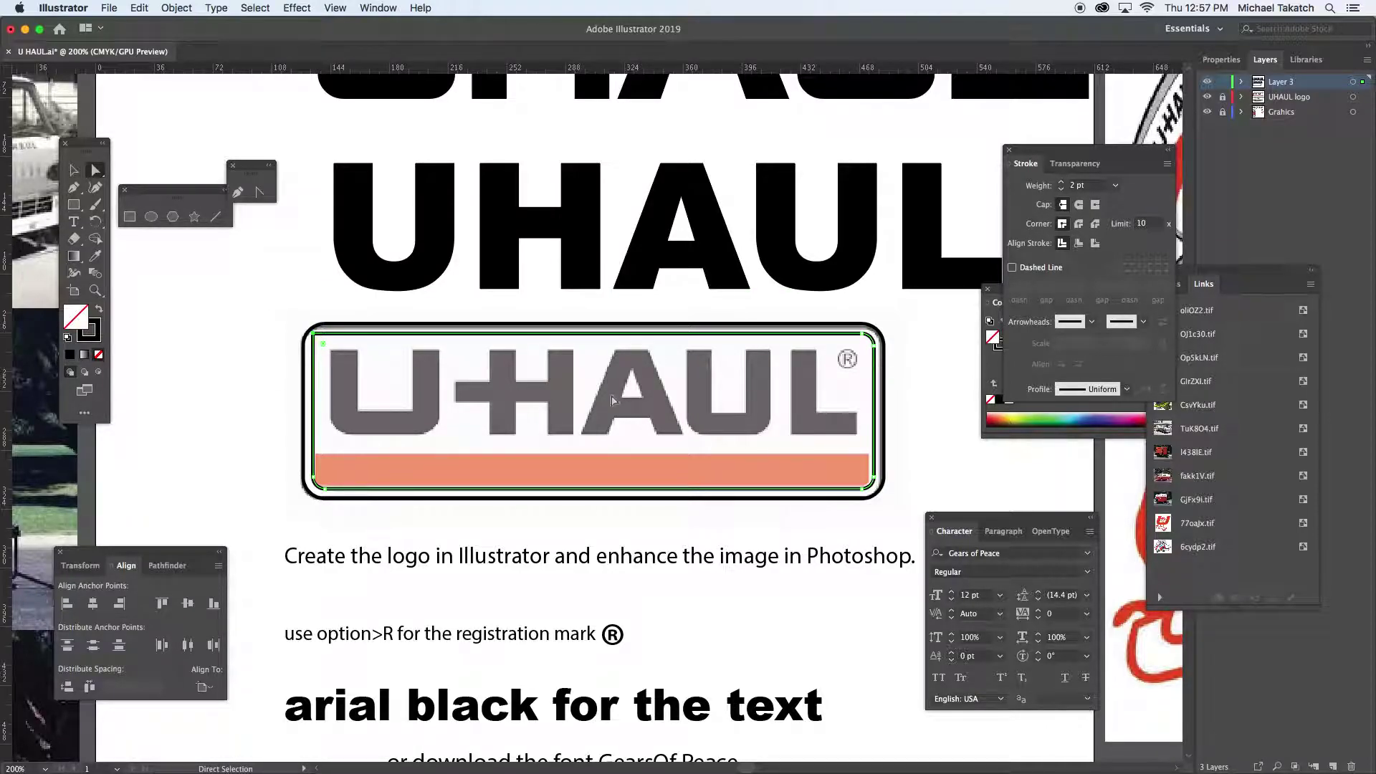
left_click_drag(854, 344, 889, 312)
left_click(74, 173)
Fill the inner shape with red sampled from the logo's stripe and lower its top edge to the top of the stripe.
key("i")
left_click(387, 474)
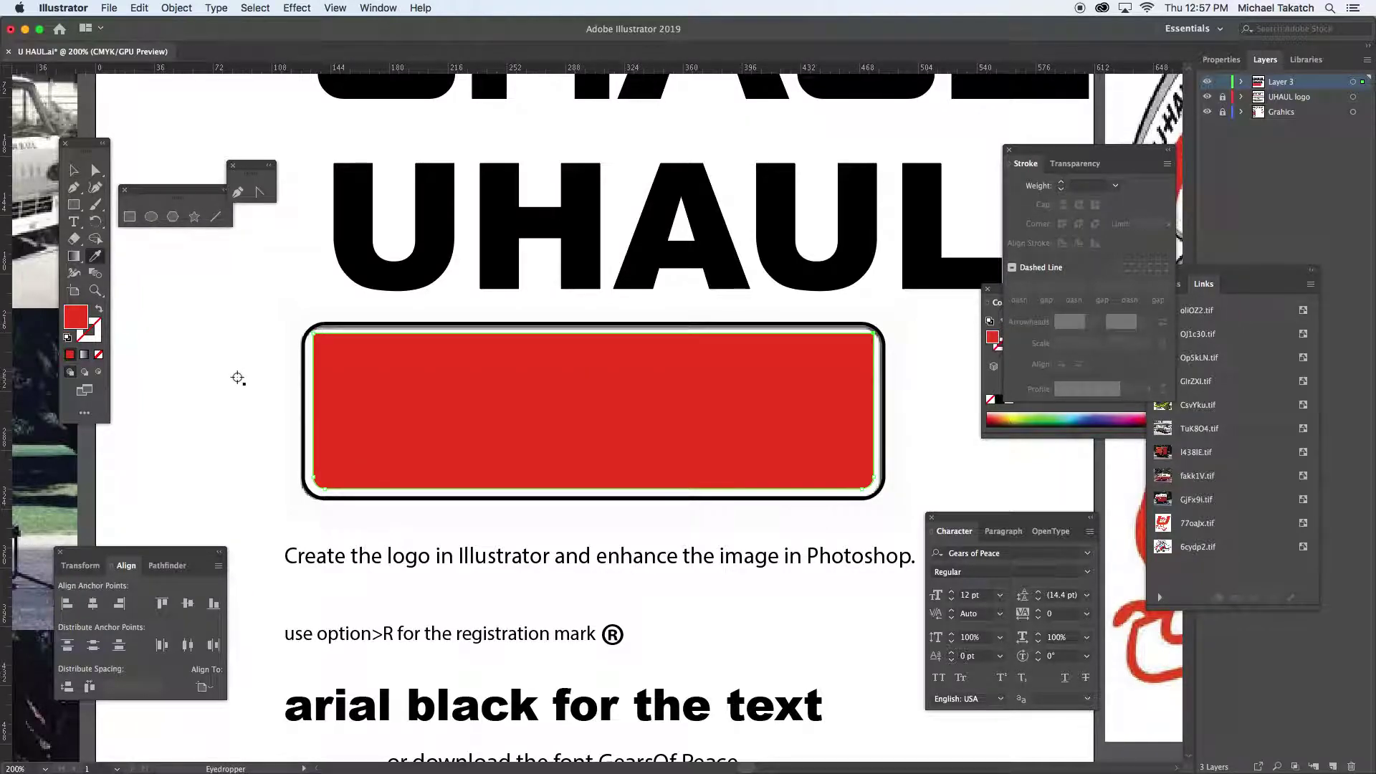
key("shift+x")
left_click(74, 170)
left_click_drag(594, 333, 589, 456)
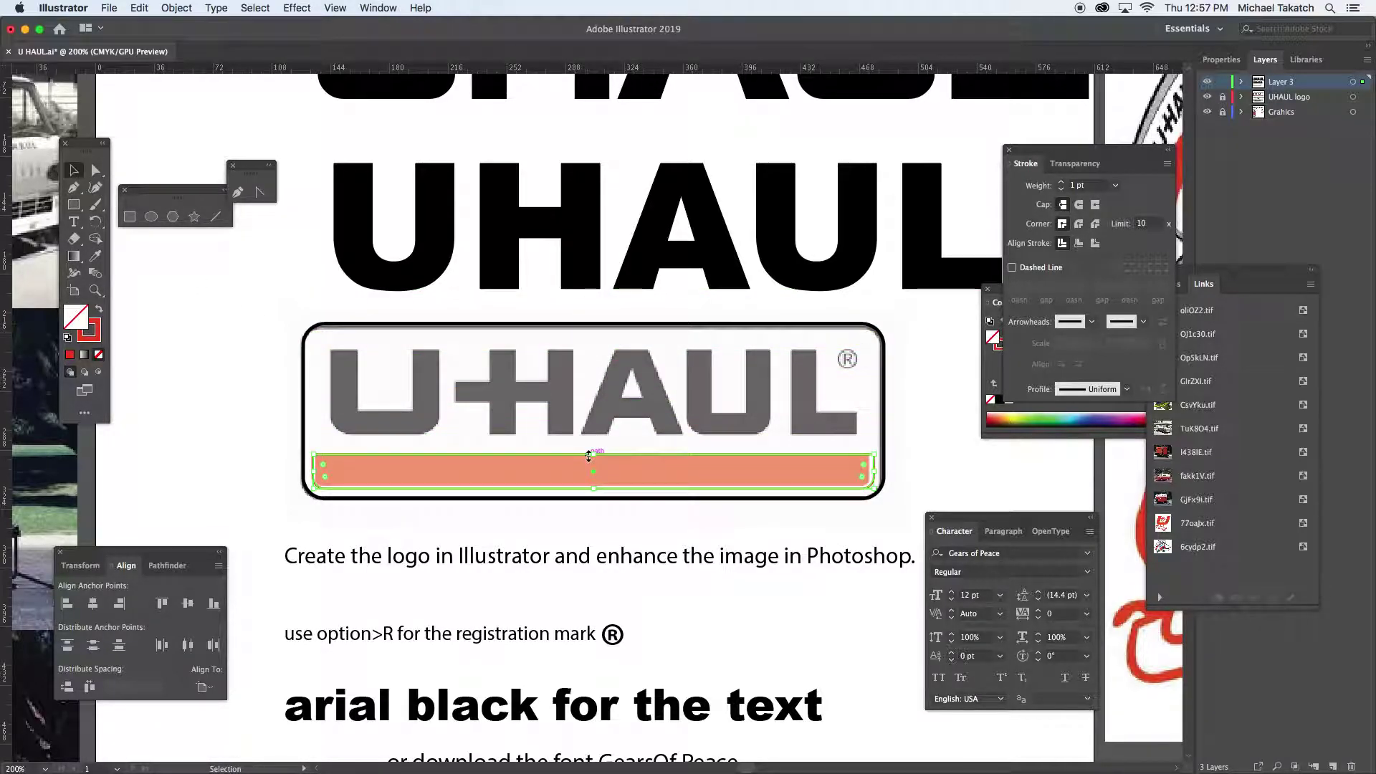
key("shift+x")
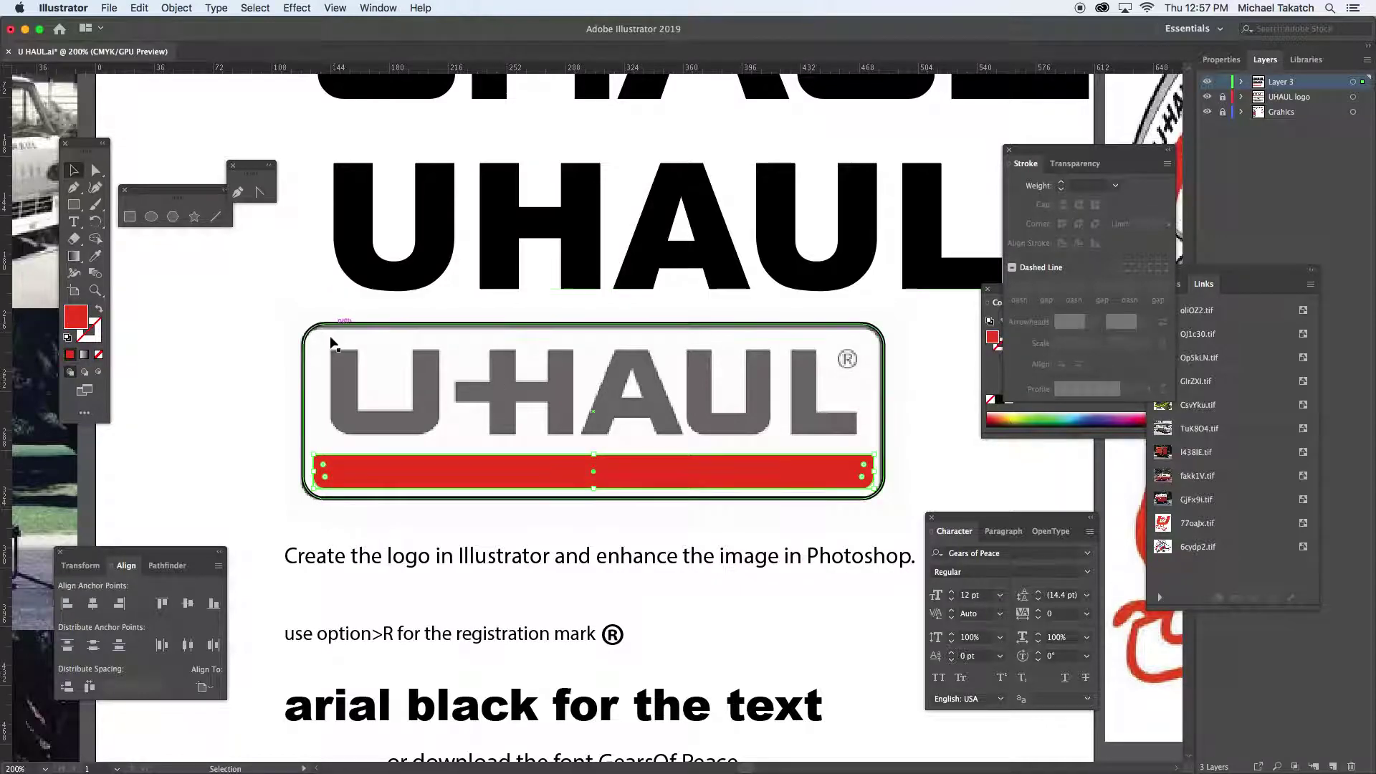
left_click(156, 272)
left_click(75, 222)
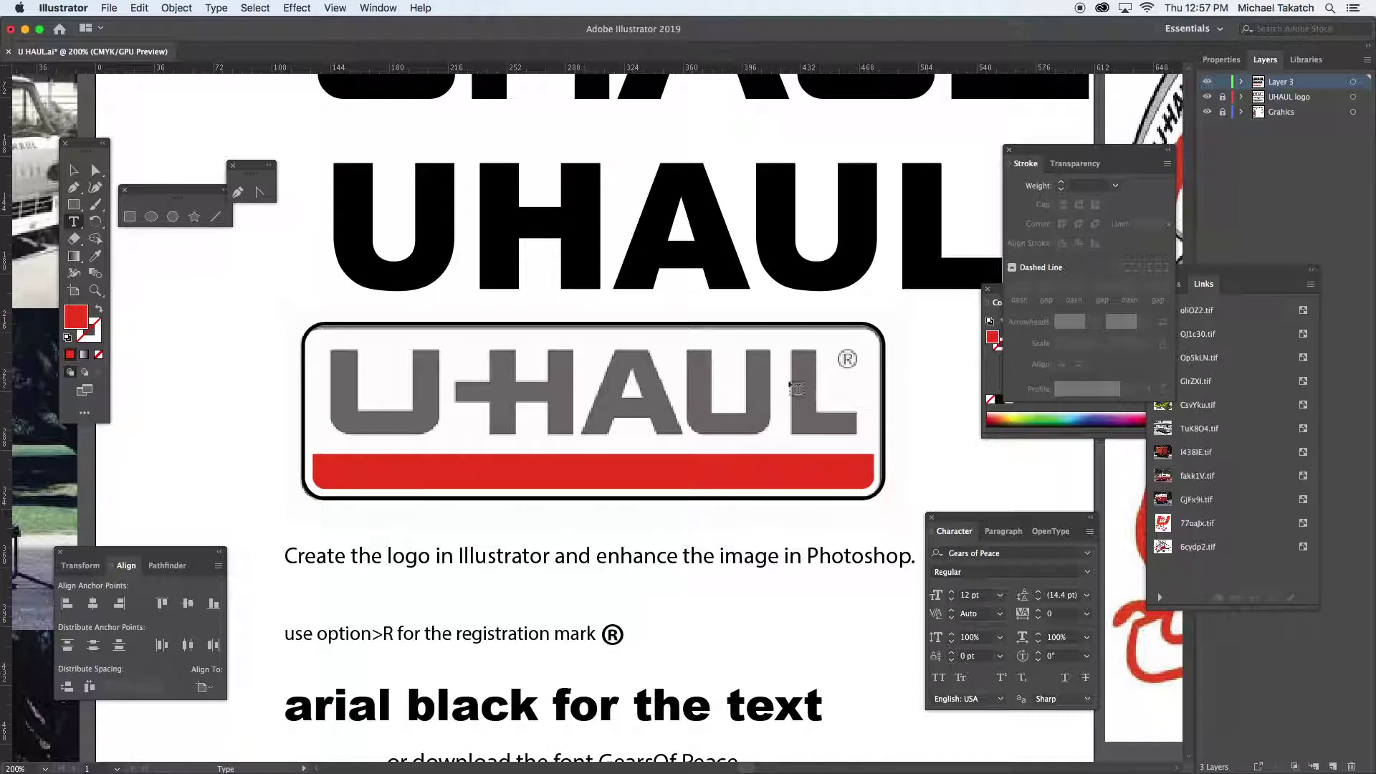
left_click(229, 367)
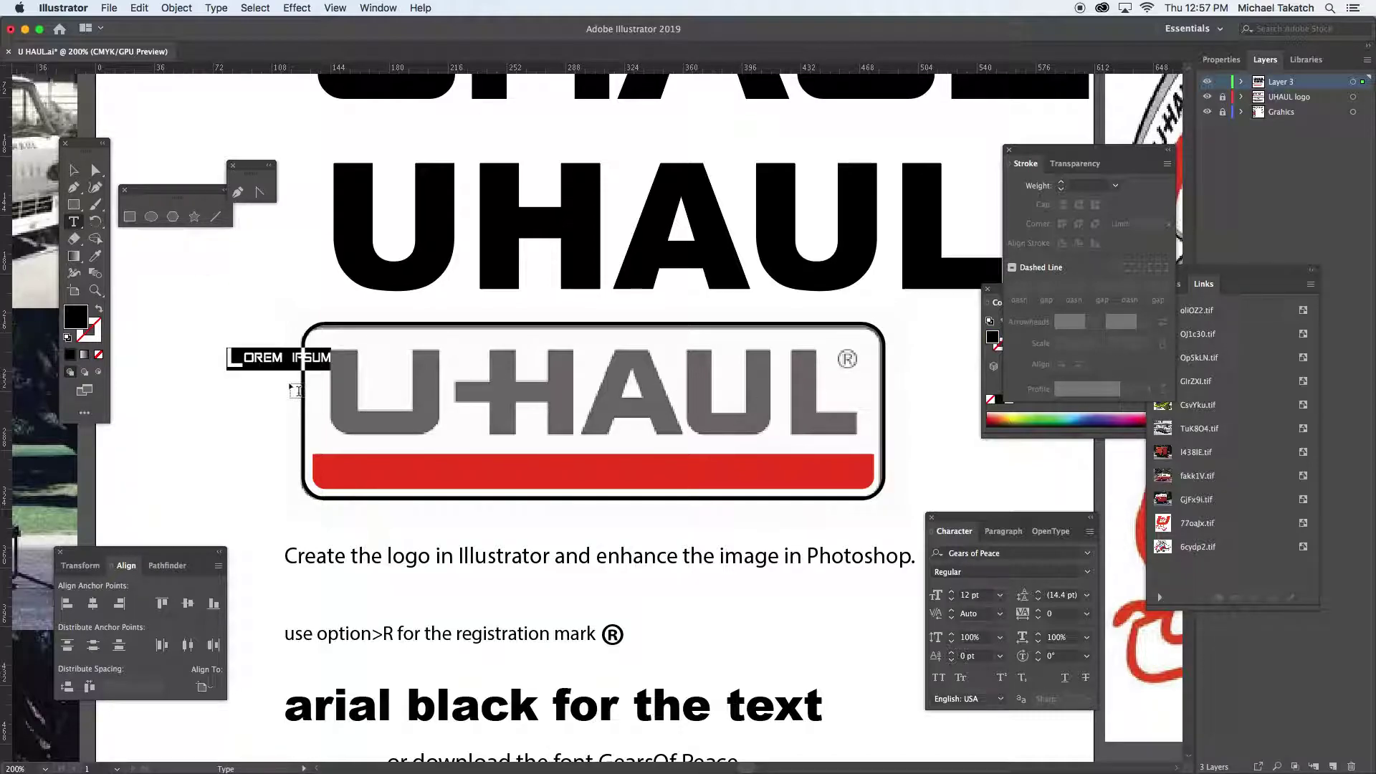
key("BackSpace")
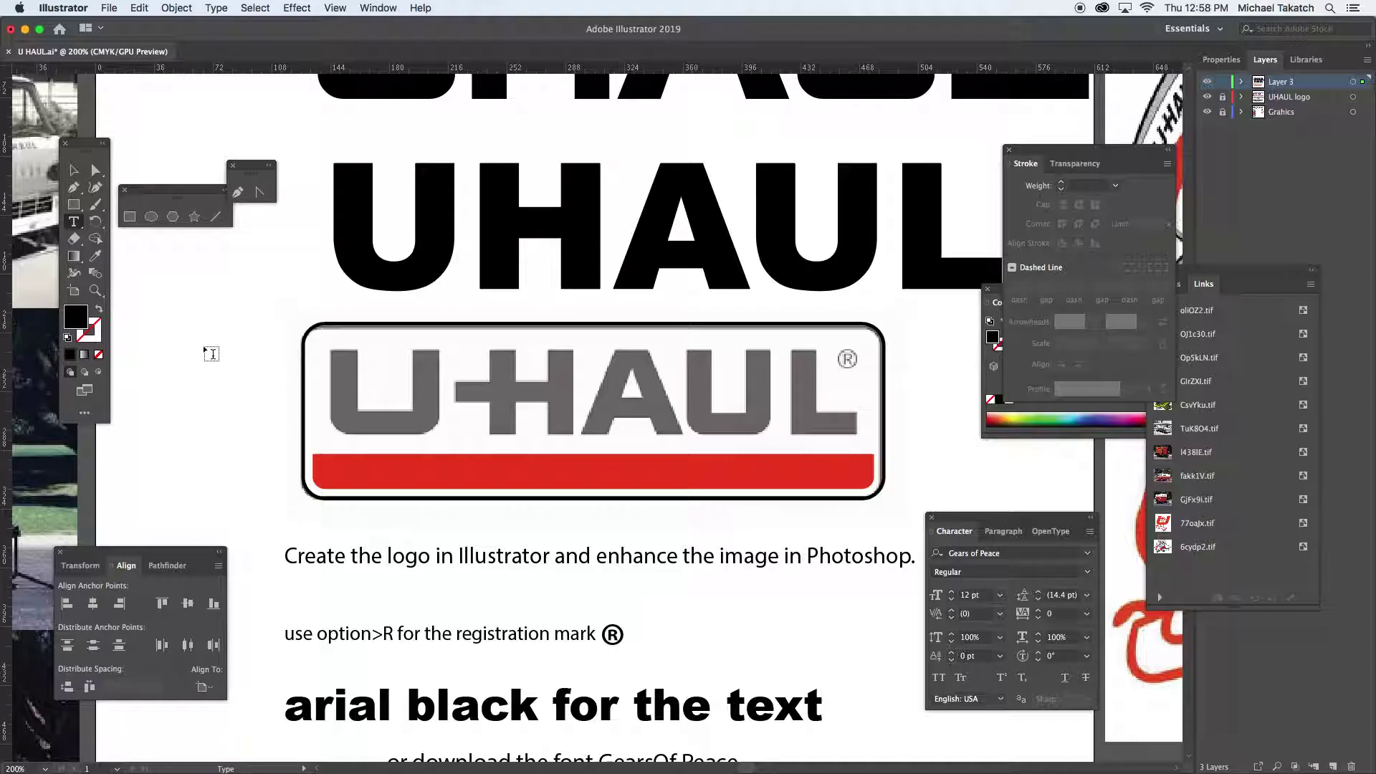
key("super+z")
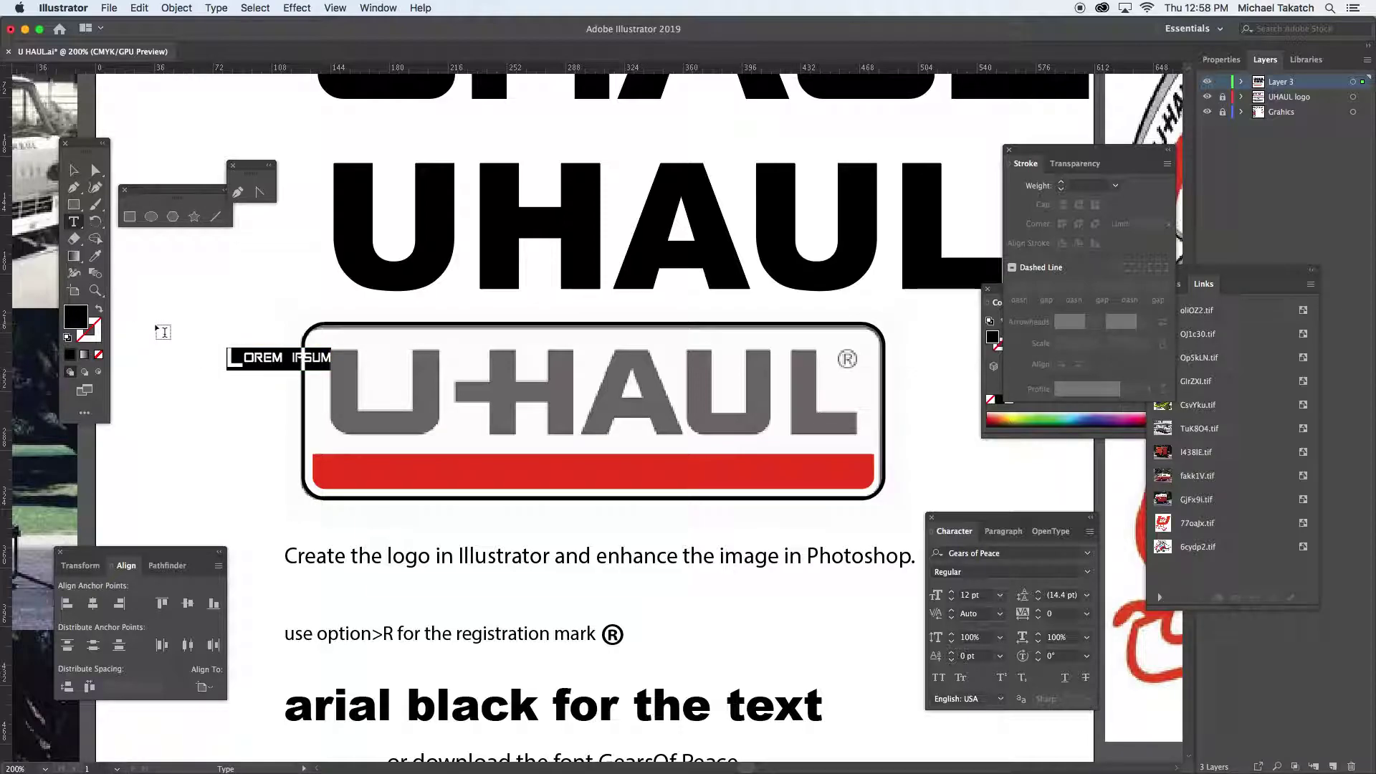
key("BackSpace")
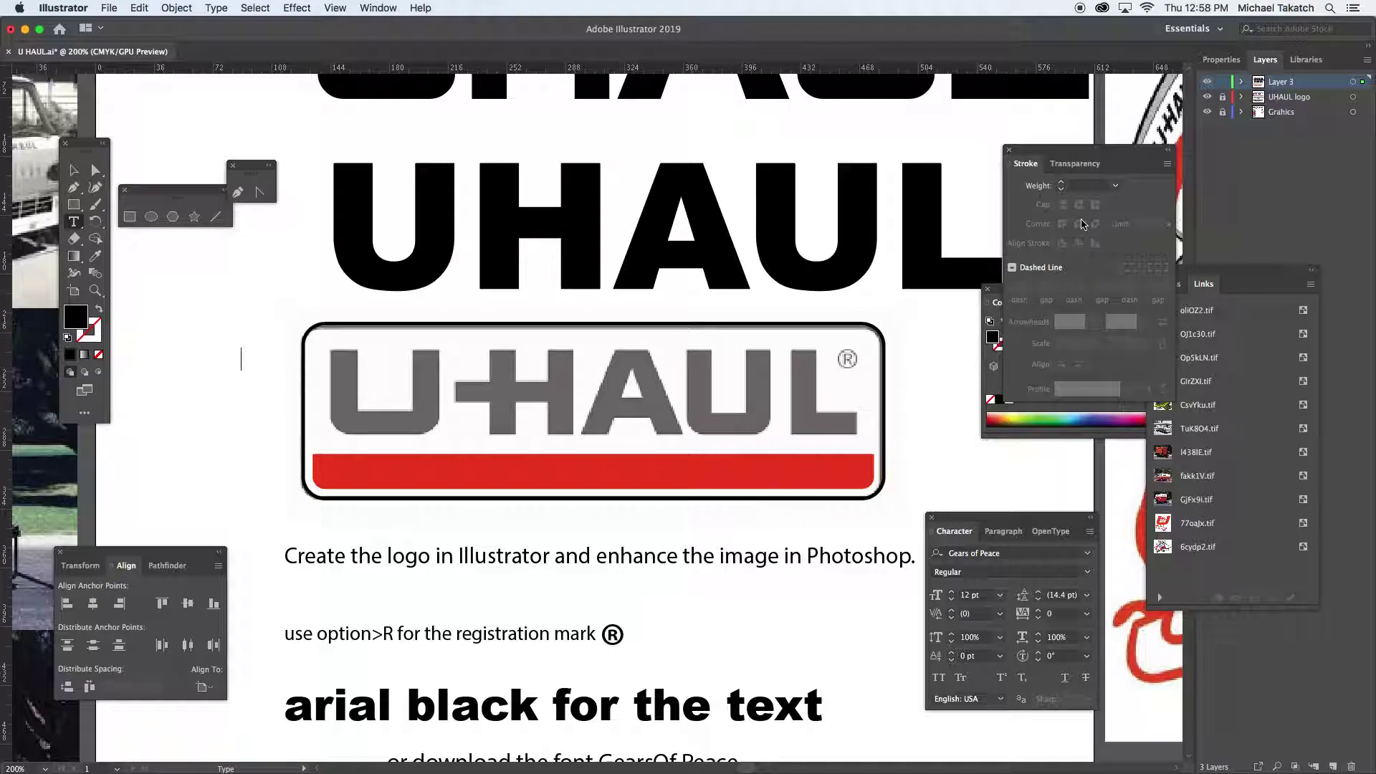
left_click(1089, 556)
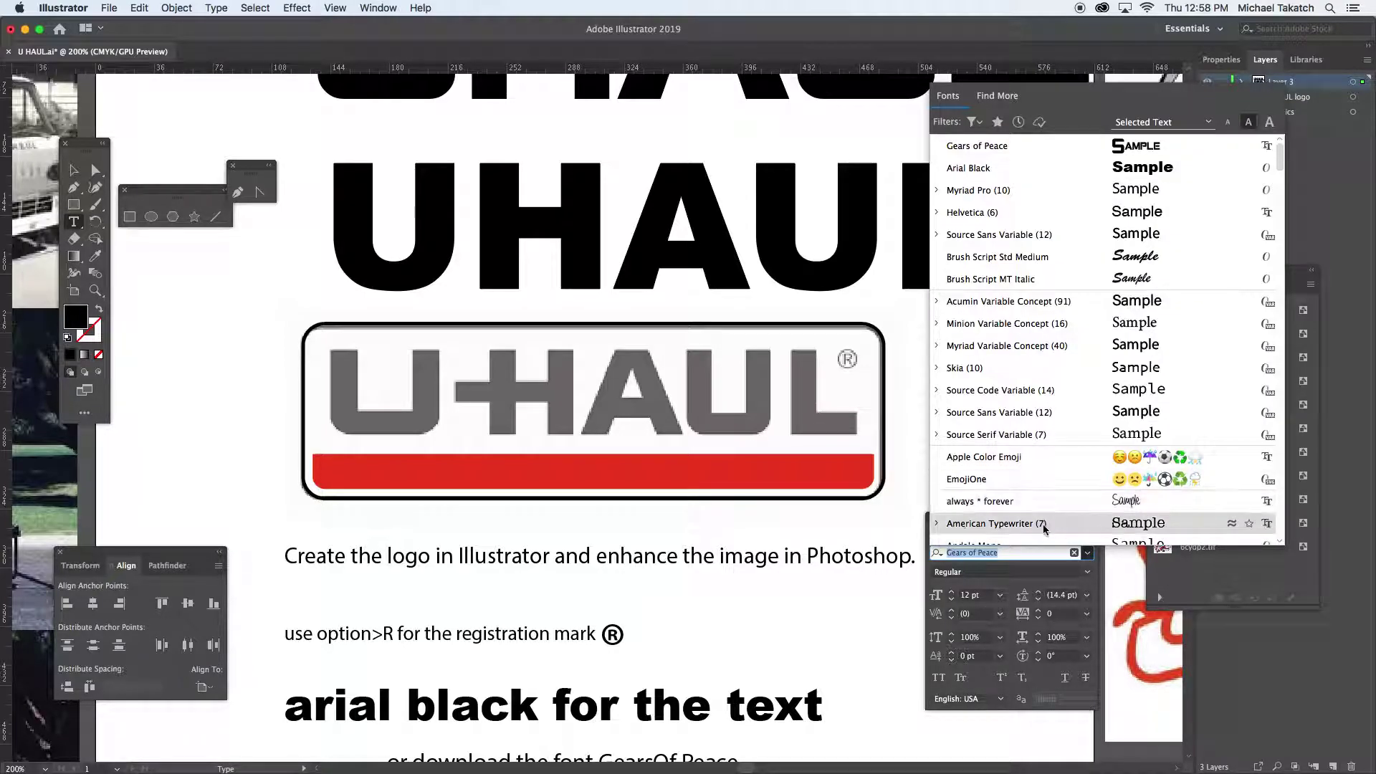
left_click(1021, 553)
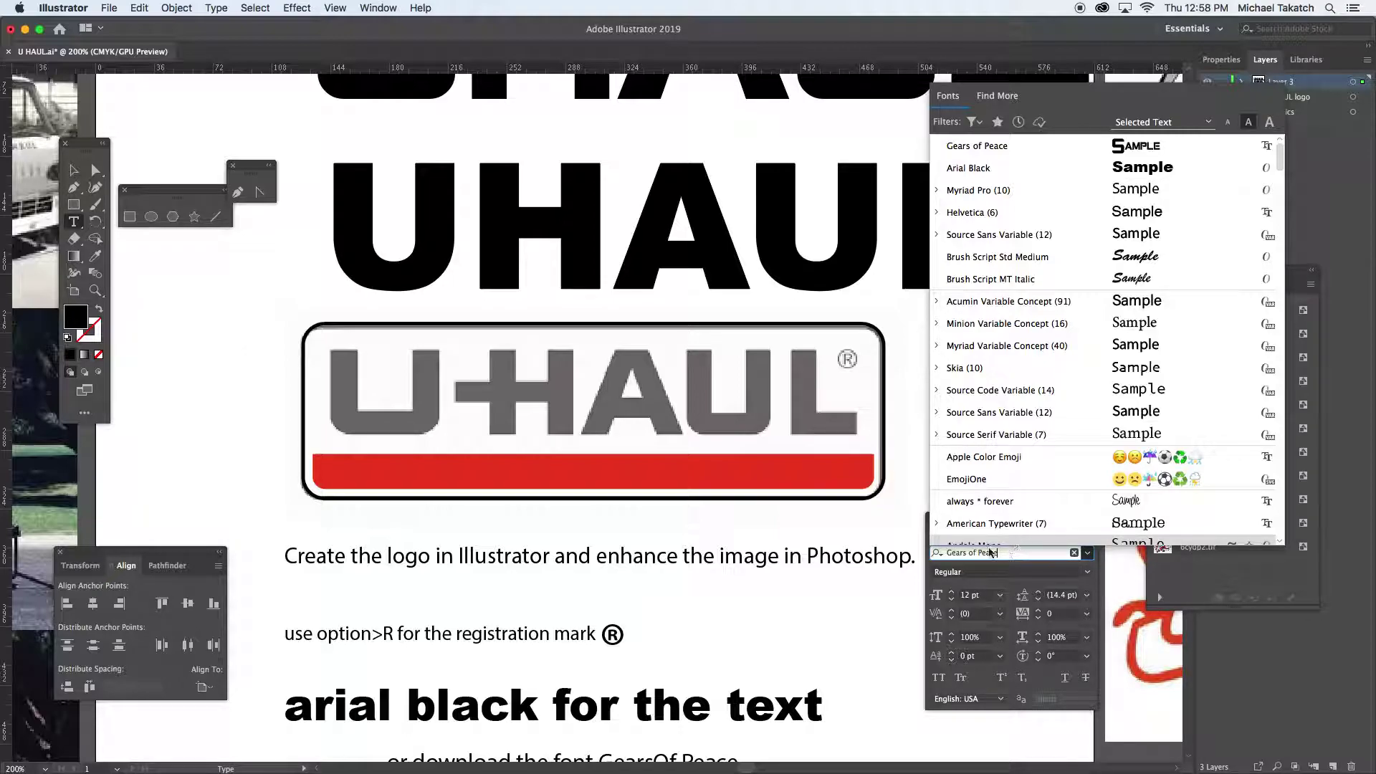
left_click(922, 526)
Create a ® mark in Helvetica Bold, enlarge it to about 22 pt and place it over the logo's registration mark.
left_click(1009, 553)
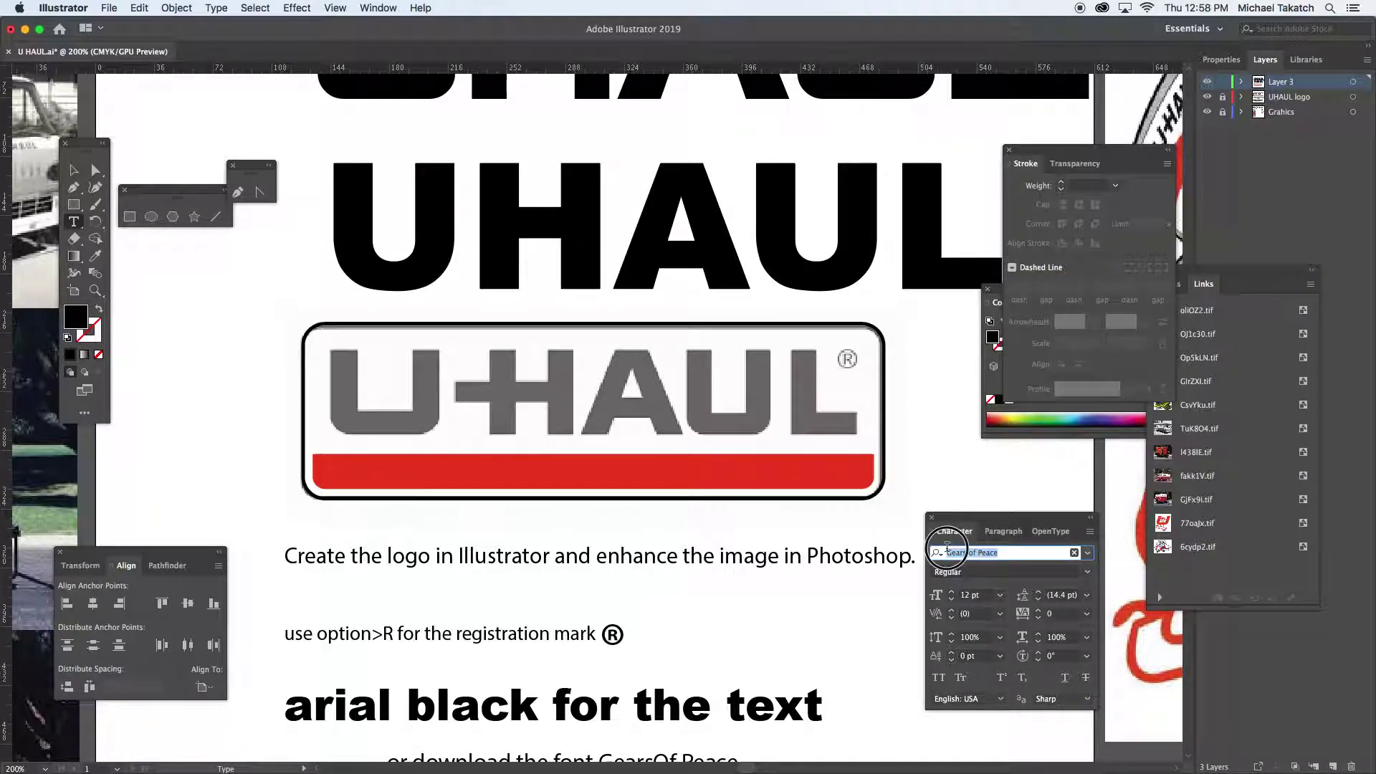
type("He")
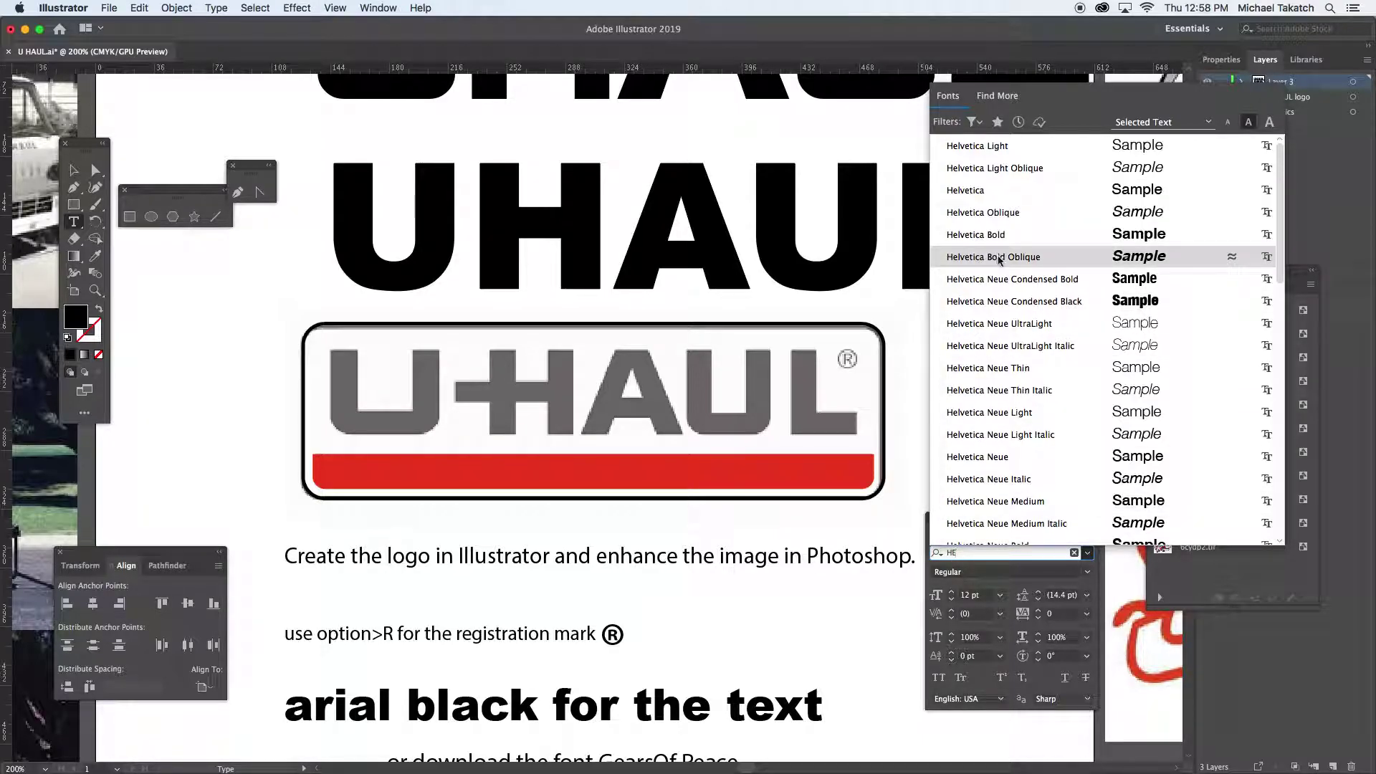
left_click(1002, 237)
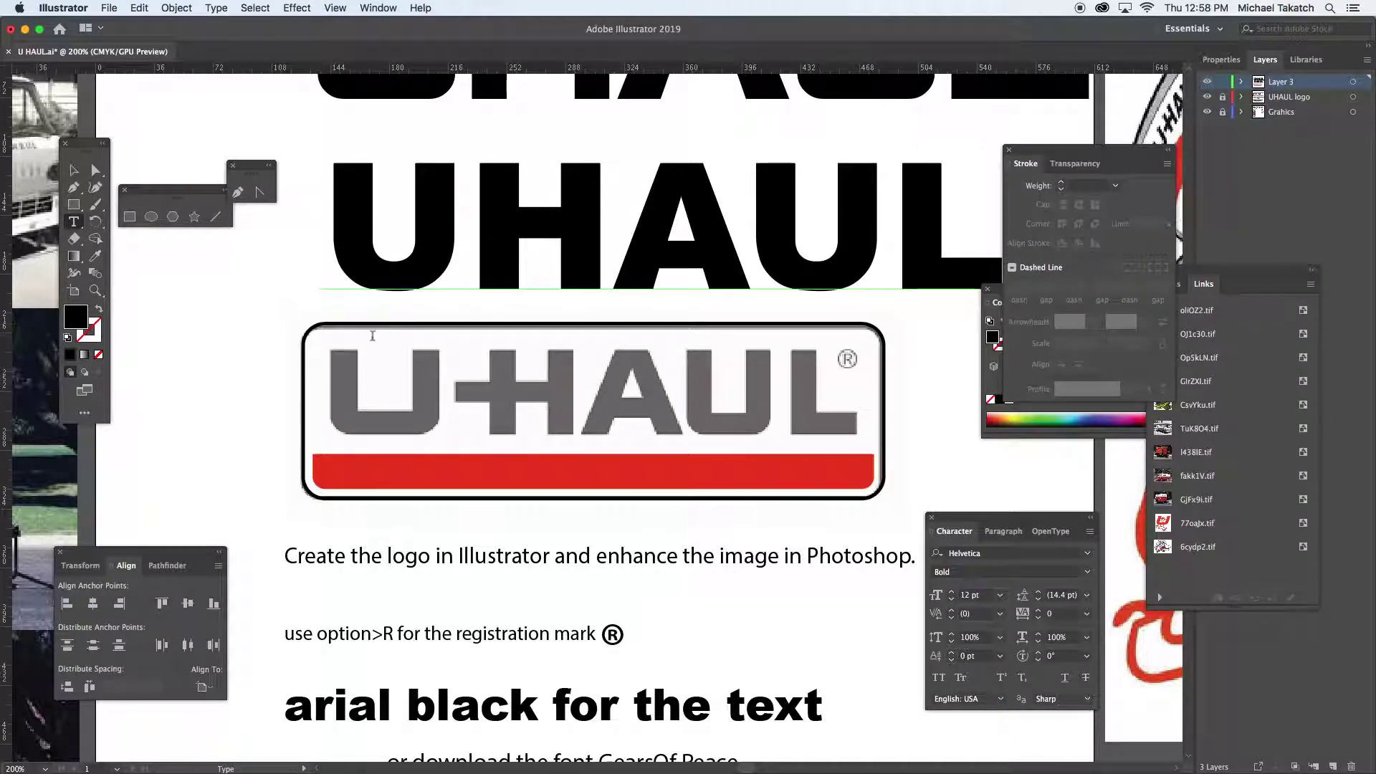
left_click(203, 364)
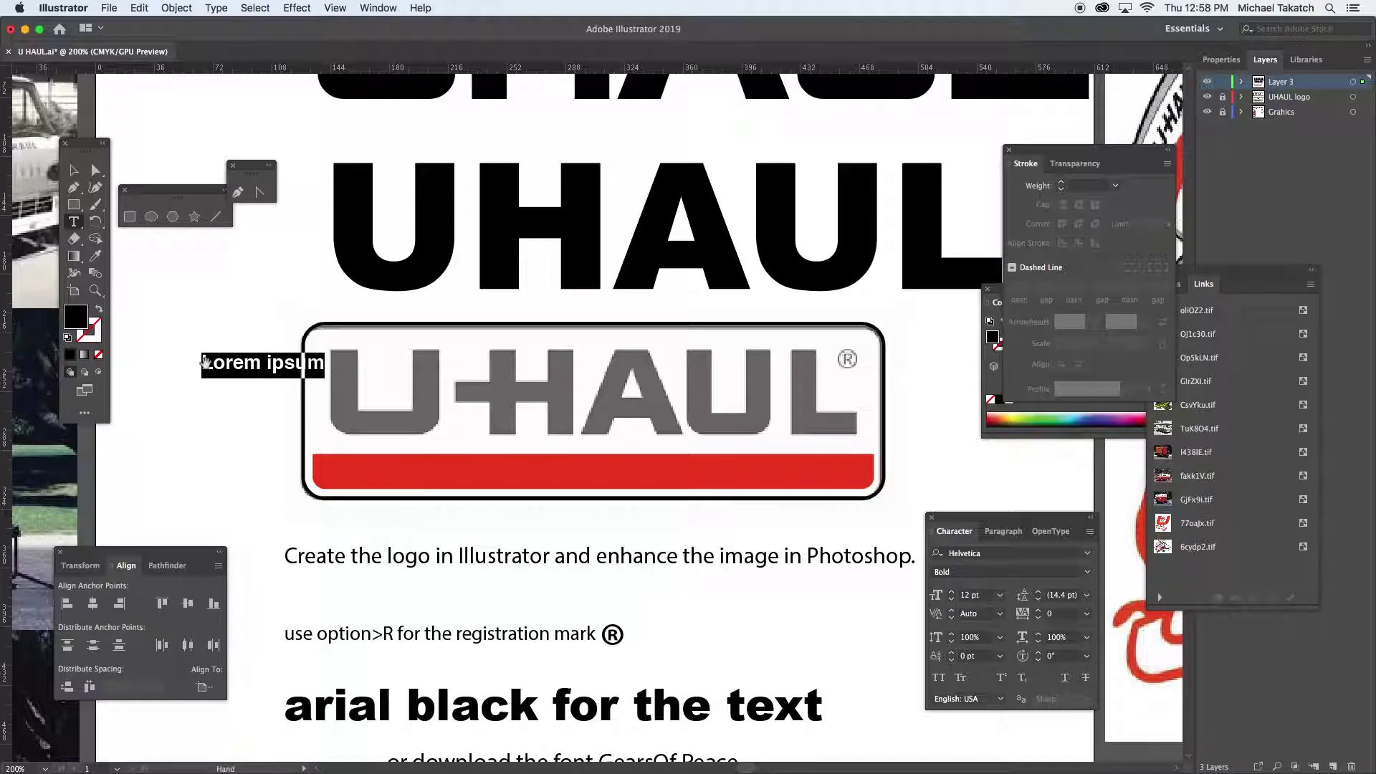
type("®")
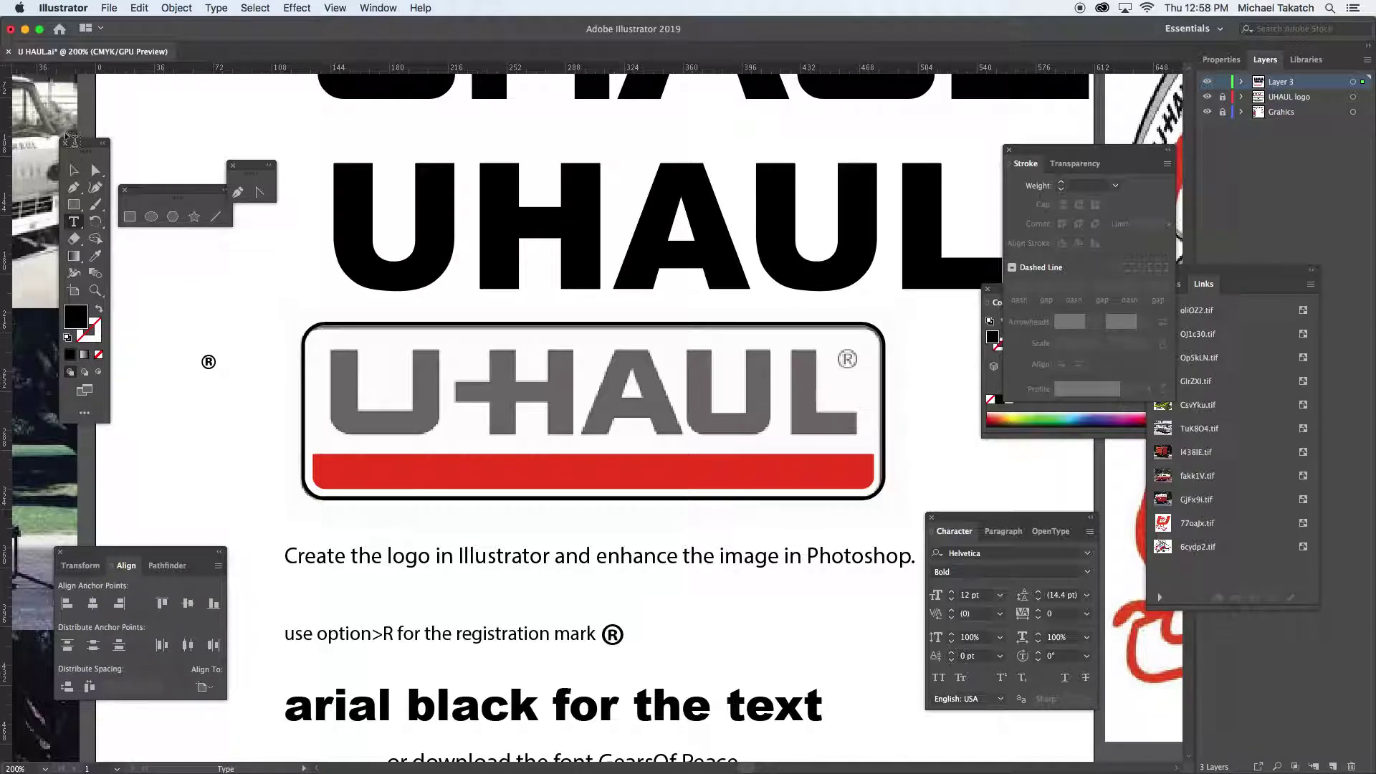
left_click(74, 172)
left_click_drag(218, 378, 856, 368)
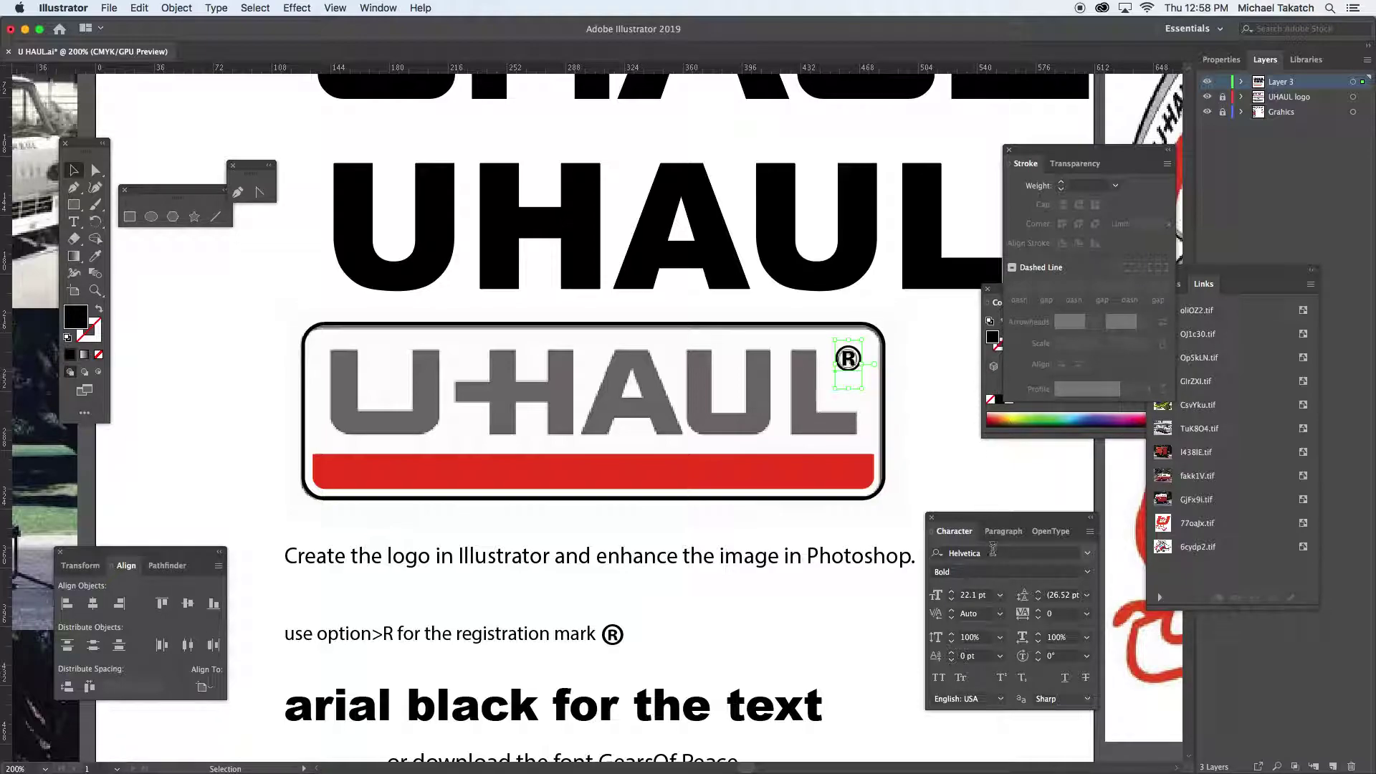
Change the ® mark to Helvetica Regular at 17 pt and realign it over the logo's registration mark.
left_click(1088, 573)
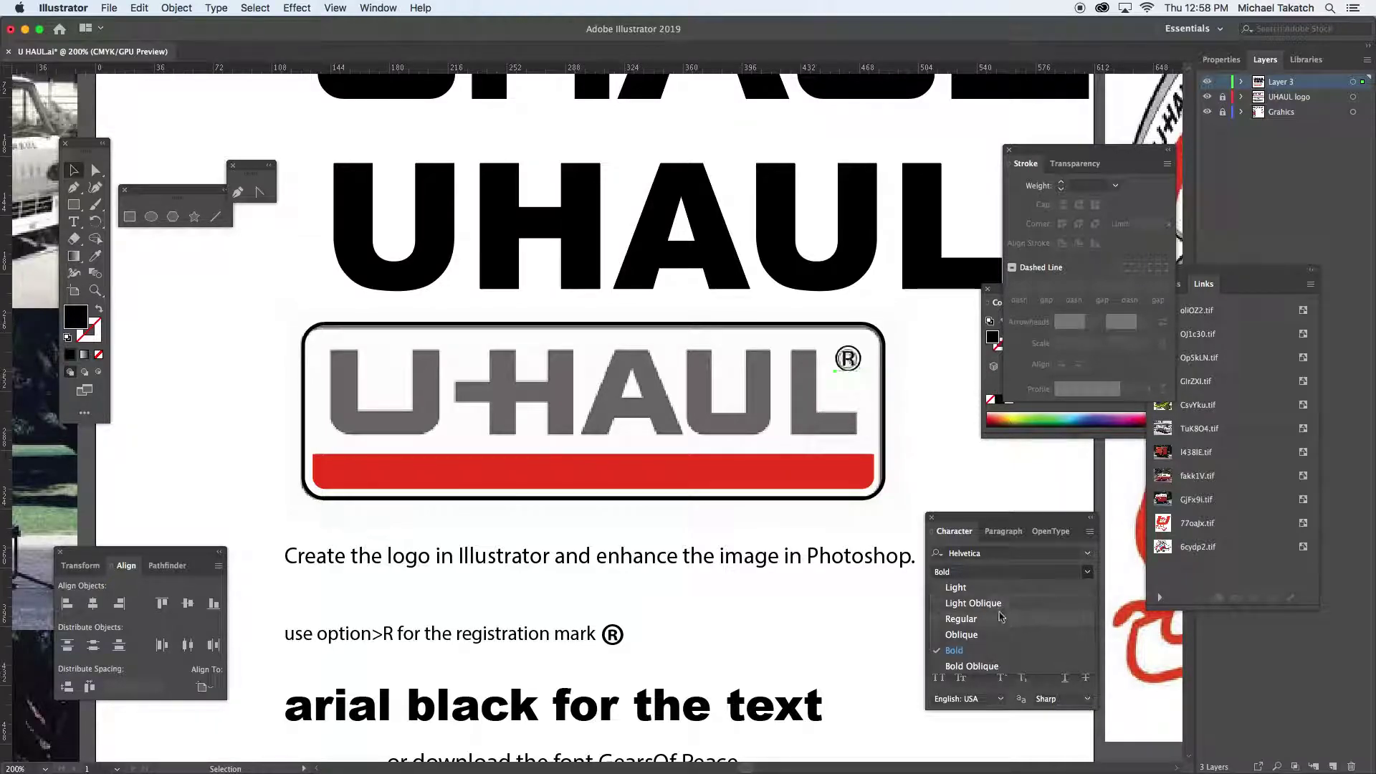
left_click(1000, 620)
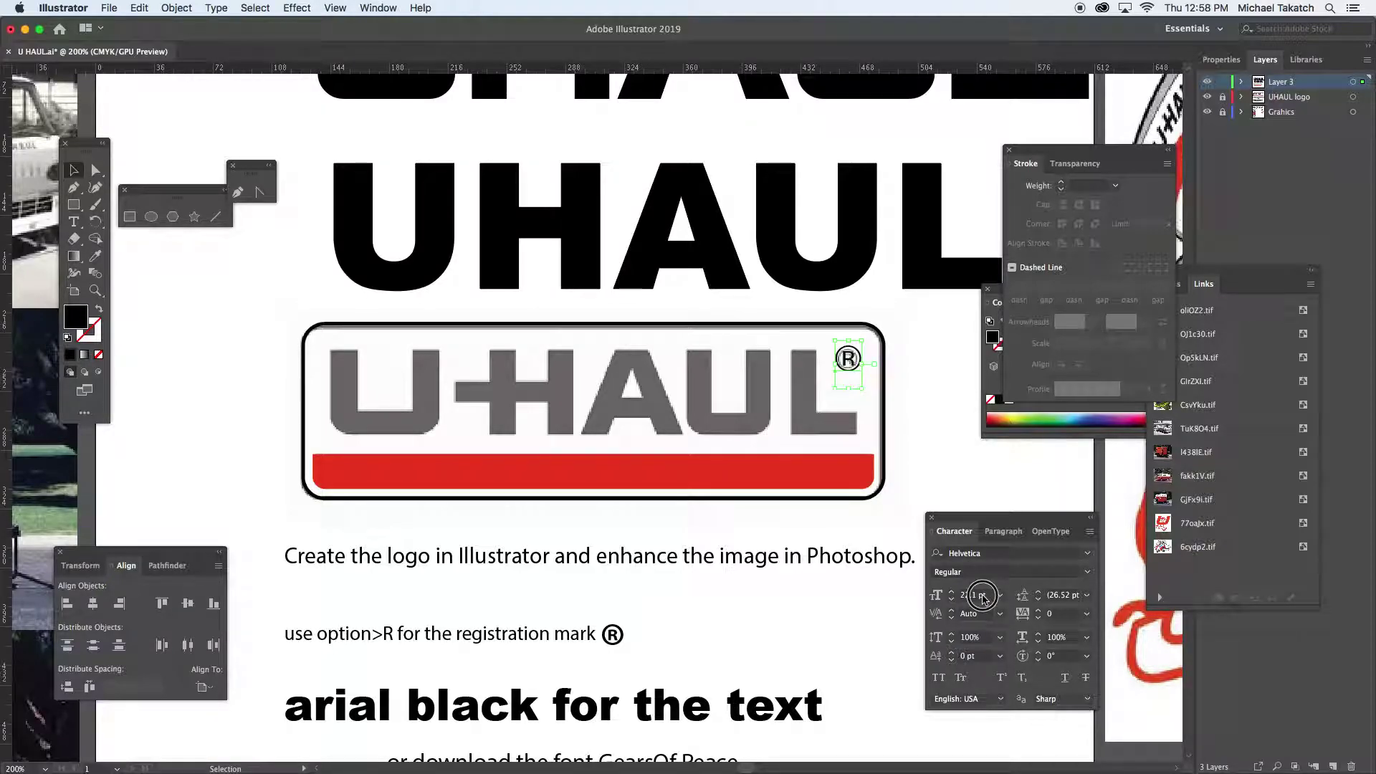
left_click(982, 597)
type("20")
key("Return")
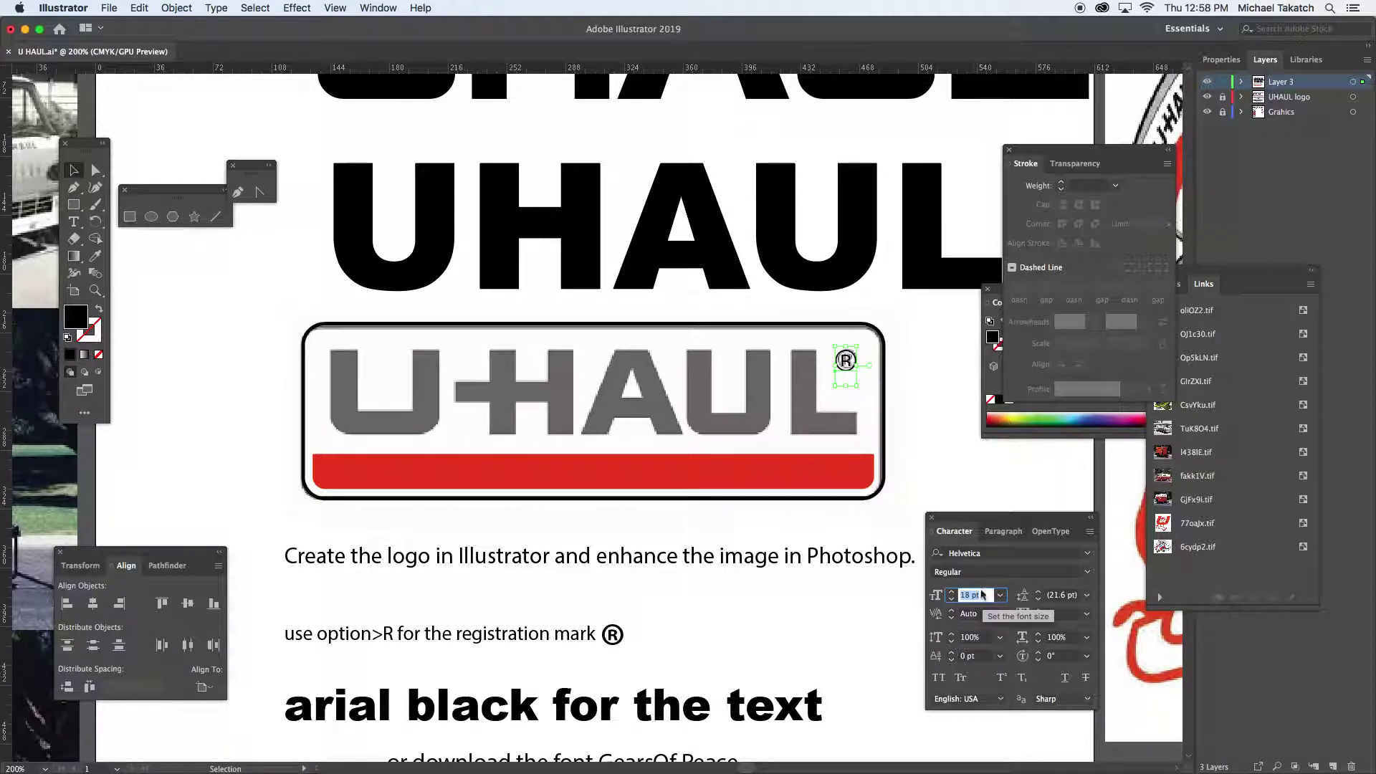
key("Down")
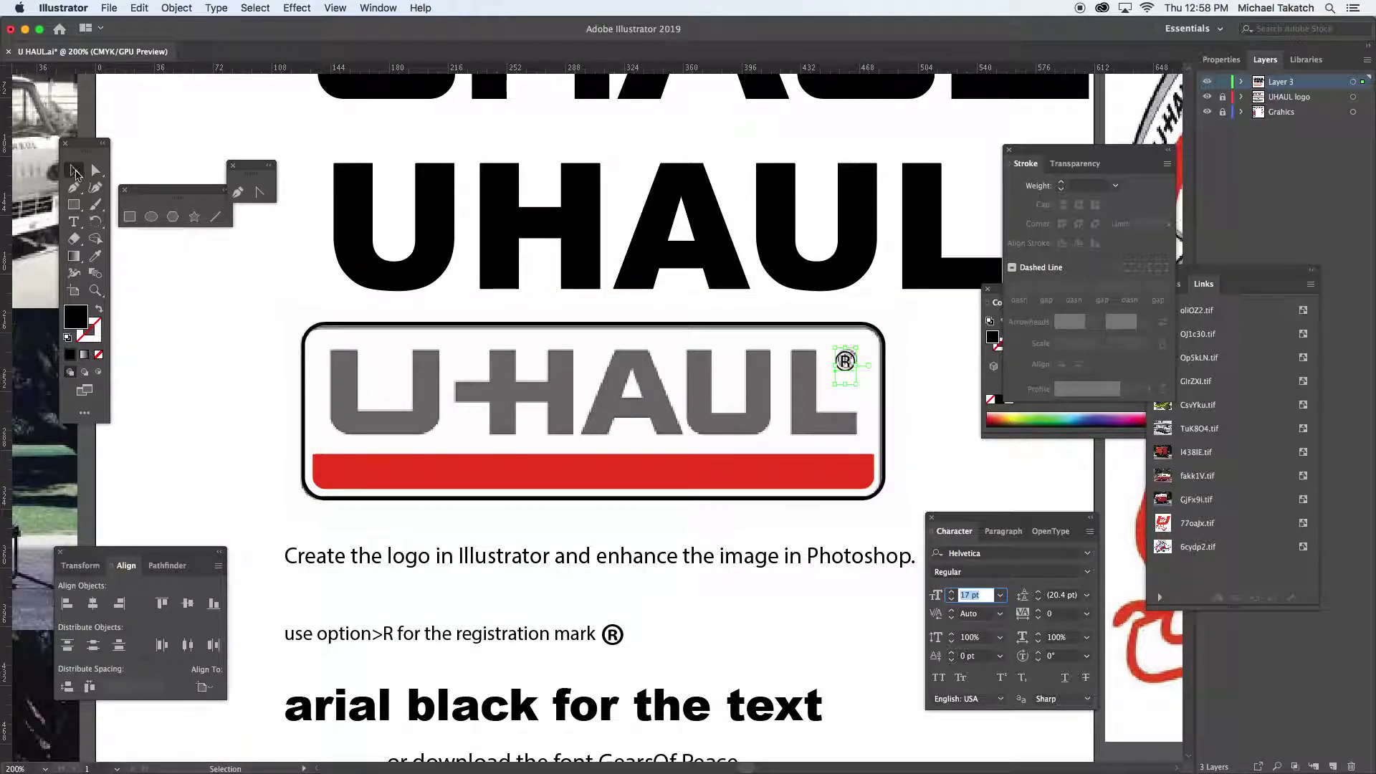
left_click(75, 172)
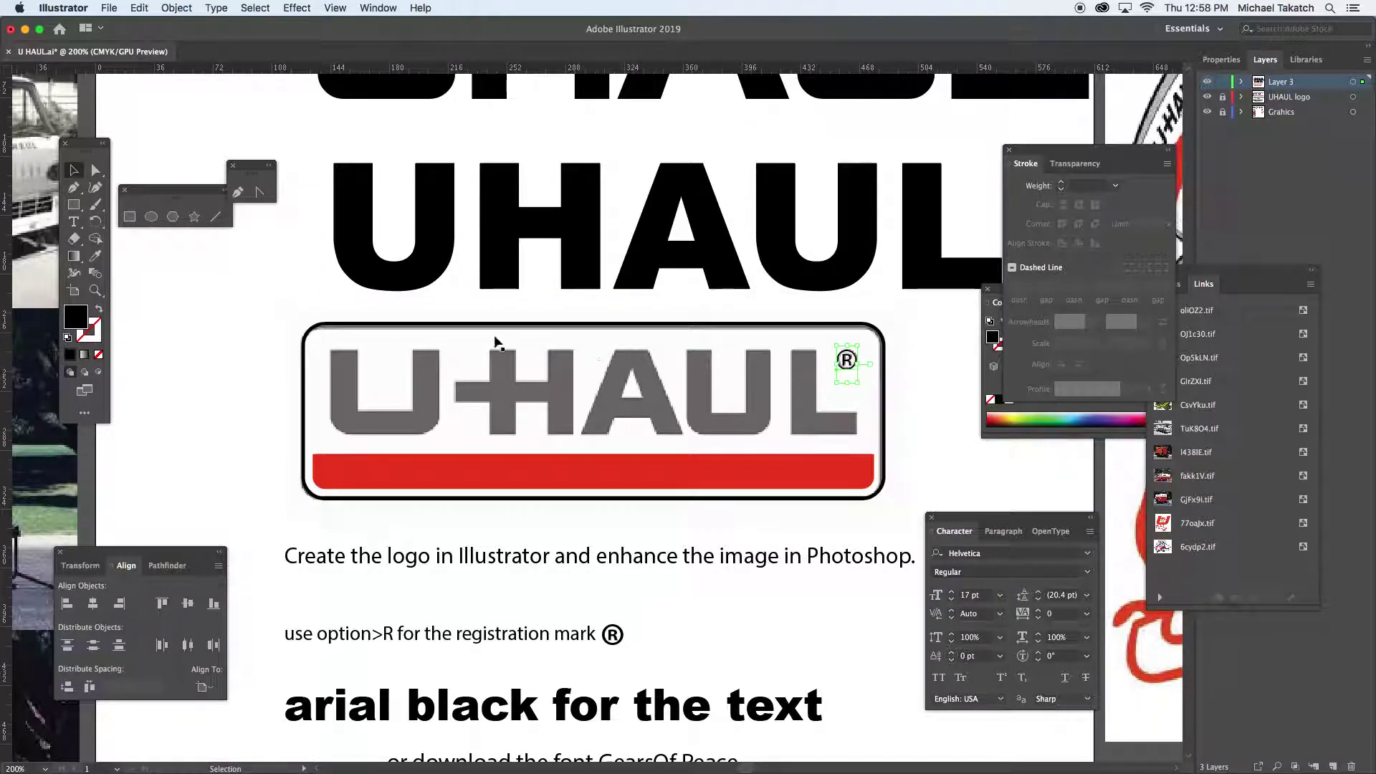
Move the Gears of Peace UHAUL text over the logo's lettering and scale it to about 53 pt to match the logo's letter height and width.
left_click(497, 104)
left_click_drag(494, 96, 412, 462)
left_click_drag(224, 294, 347, 369)
left_click_drag(600, 413, 444, 372)
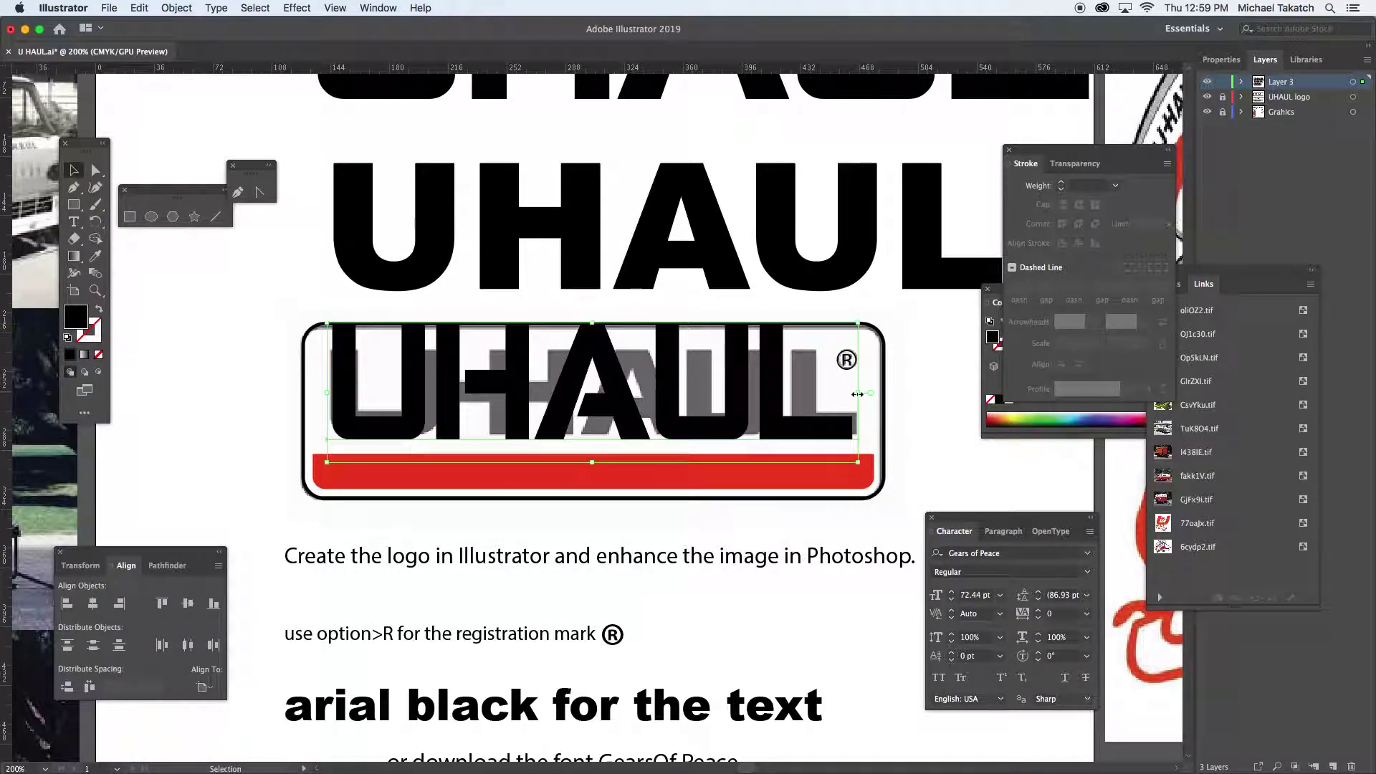
left_click_drag(591, 324, 601, 387)
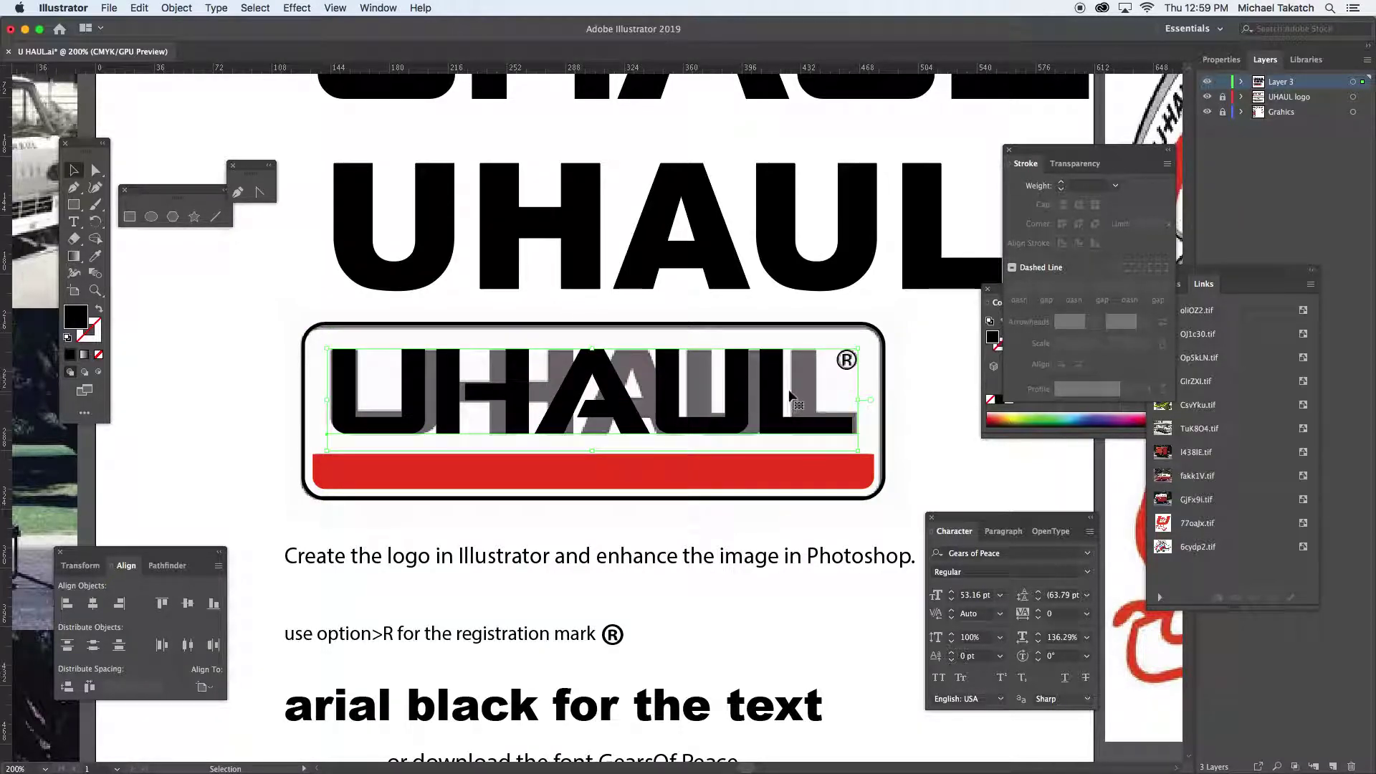
left_click_drag(779, 396, 790, 400)
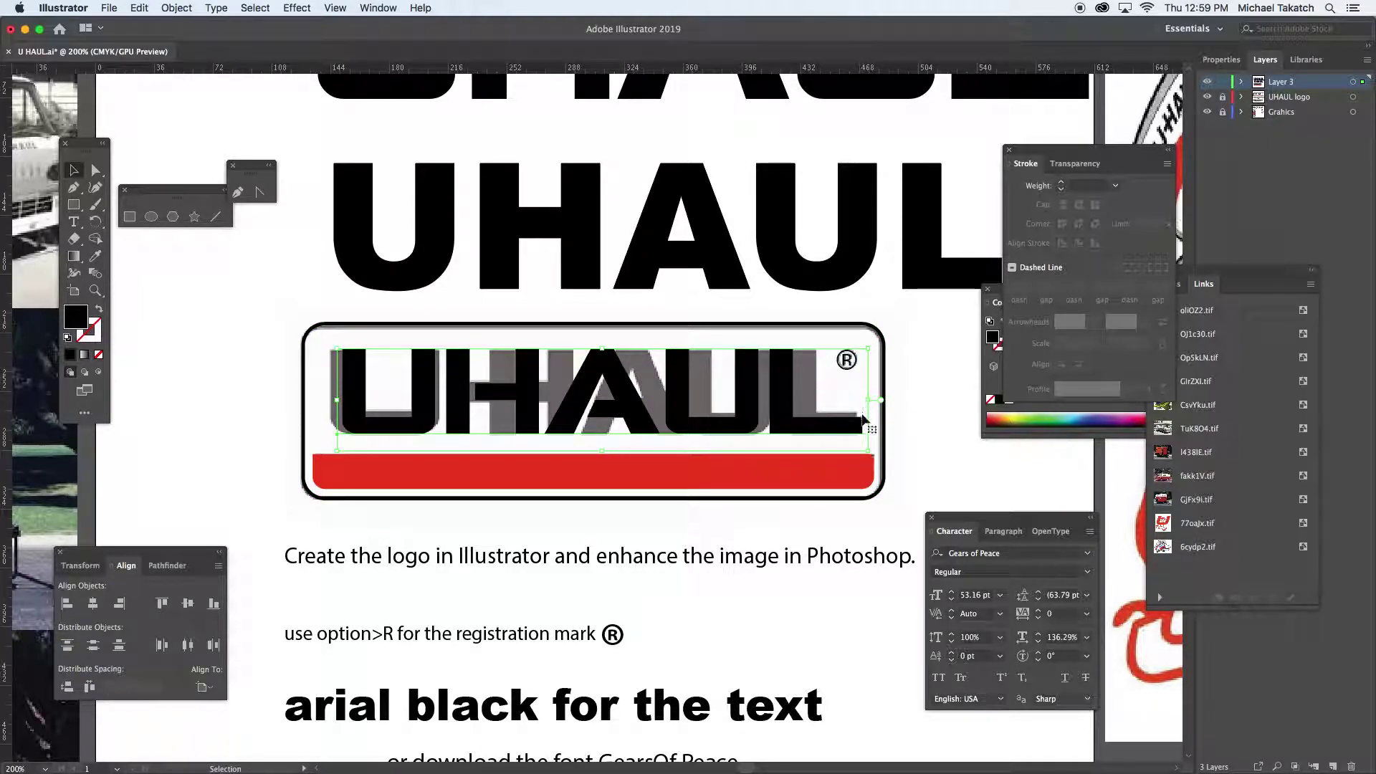
mouse_move(869, 400)
left_mouse_down()
mouse_move(891, 399)
mouse_move(859, 400)
left_mouse_up()
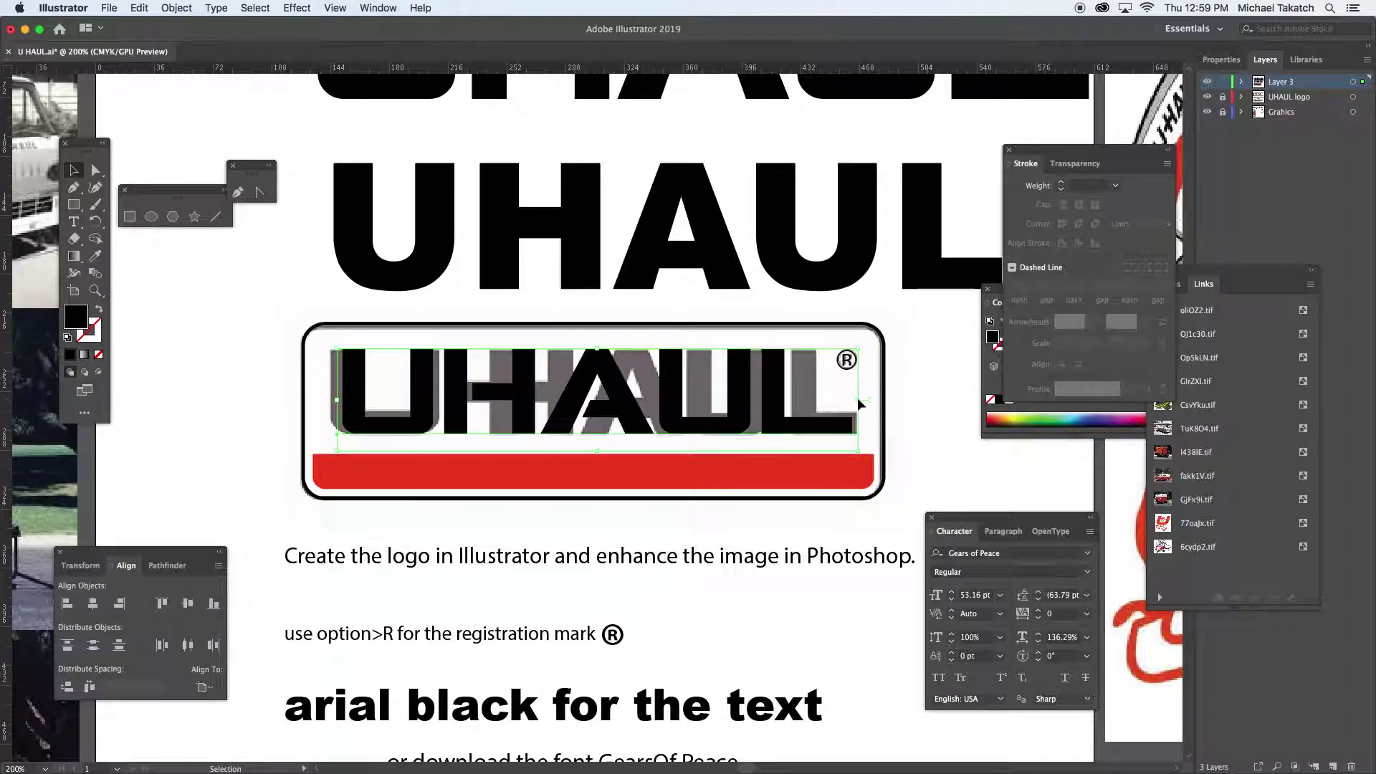
Move the fitted UHAUL text up above the logo and shift the large Arial Black UHAUL texts aside to the upper right.
left_click_drag(459, 395, 469, 329)
left_click_drag(502, 254, 613, 117)
left_click_drag(531, 351, 530, 263)
left_click_drag(535, 151, 611, 107)
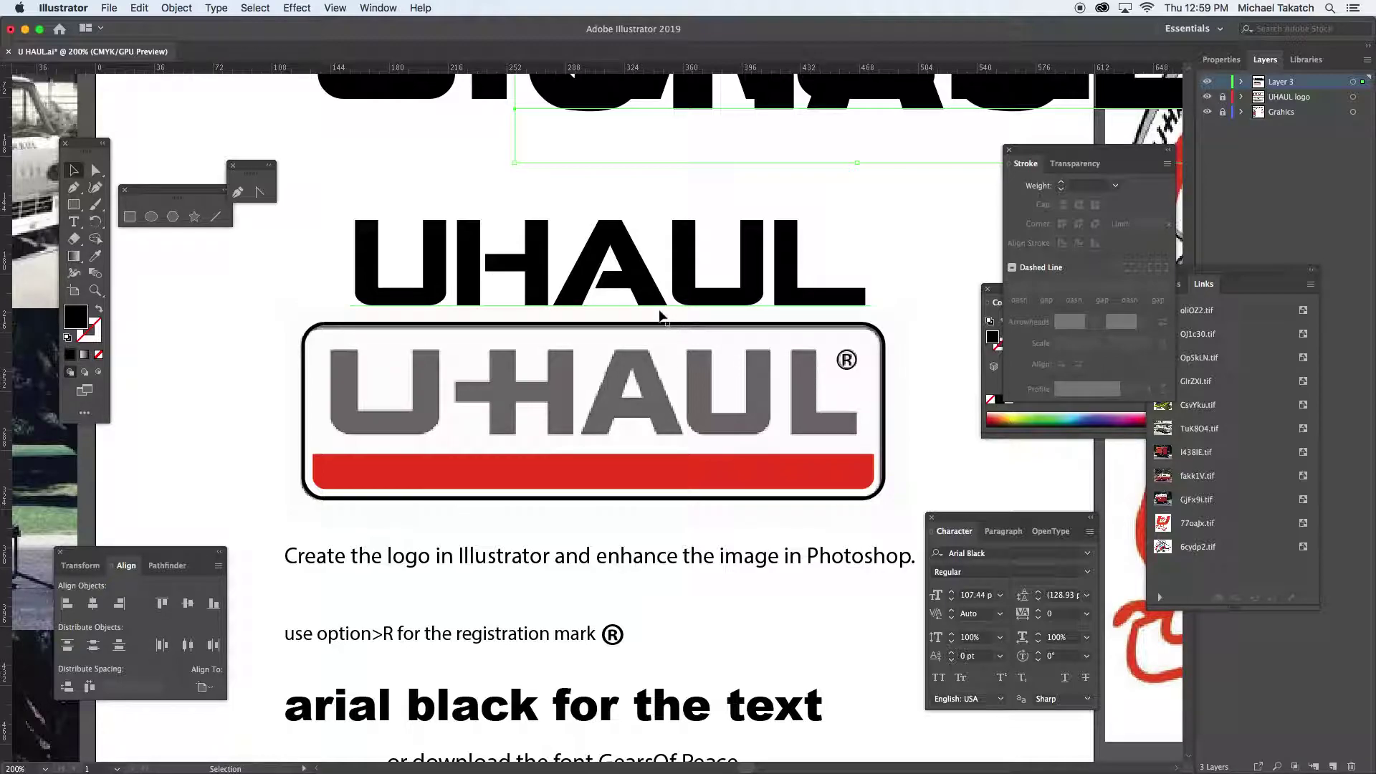
left_click_drag(609, 105, 1044, 114)
left_click_drag(742, 108, 940, 119)
Duplicate the fitted UHAUL text as a spare to the upper left and convert the one above the logo to outlines.
left_click_drag(749, 267, 596, 132)
left_click(545, 257)
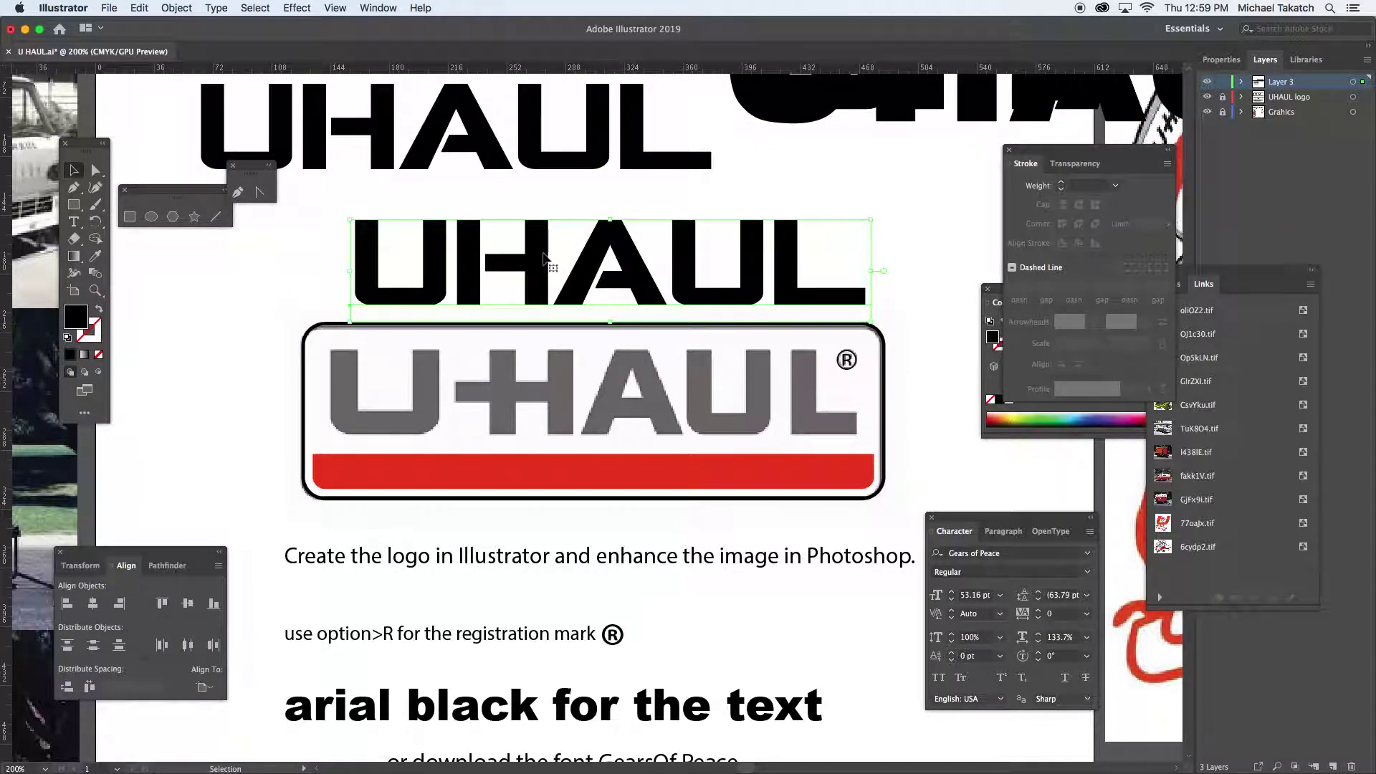
left_click(216, 9)
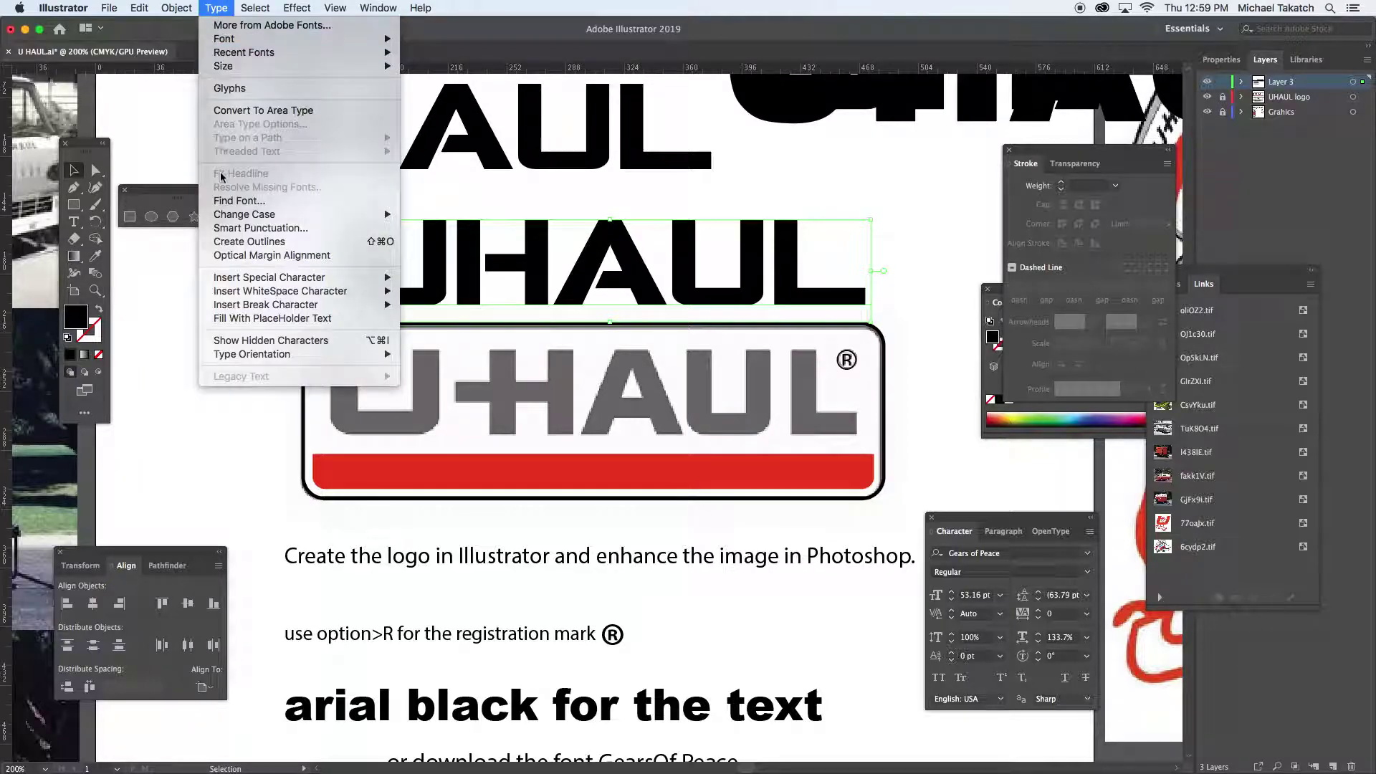
left_click(244, 237)
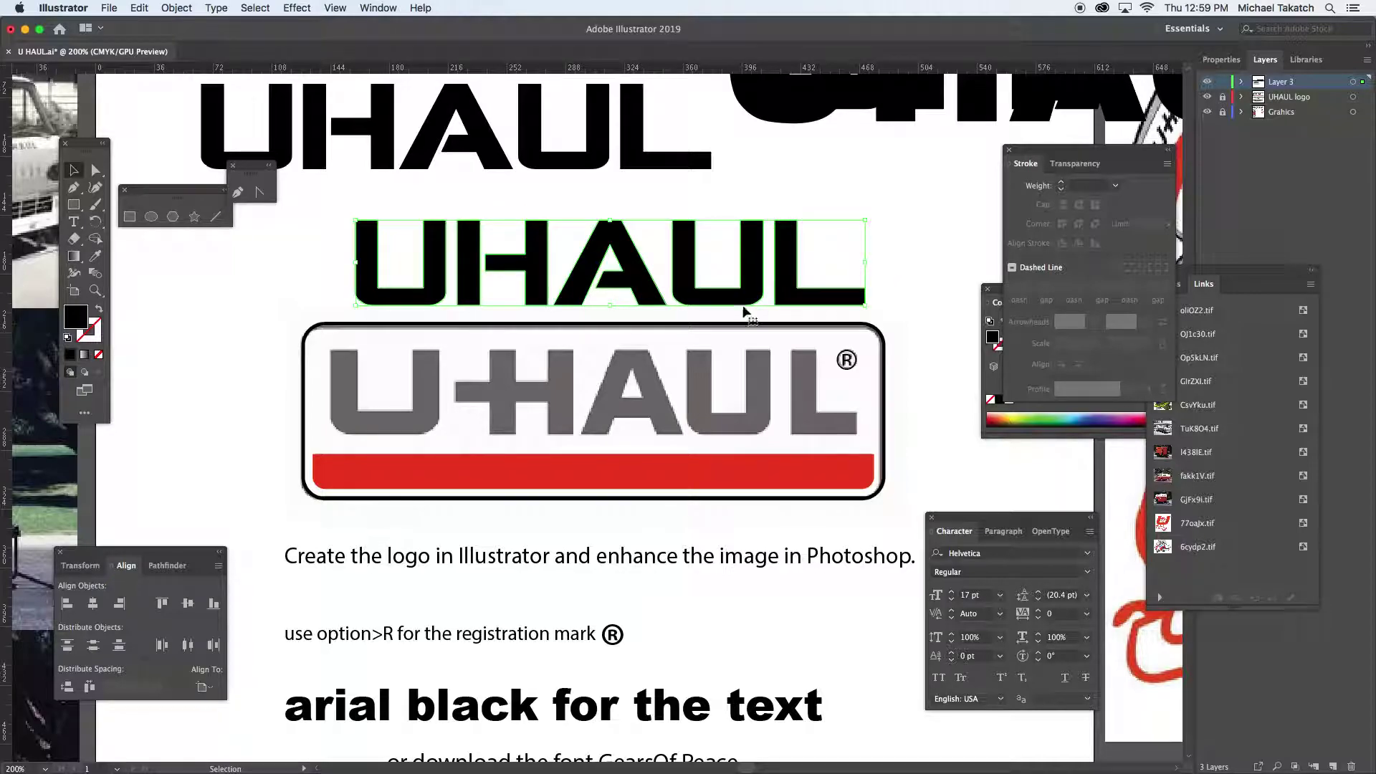
Extend the left end of the outlined H's crossbar leftward through its left stem so it projects toward the first U.
left_click(96, 171)
left_click(301, 280)
left_click(478, 273)
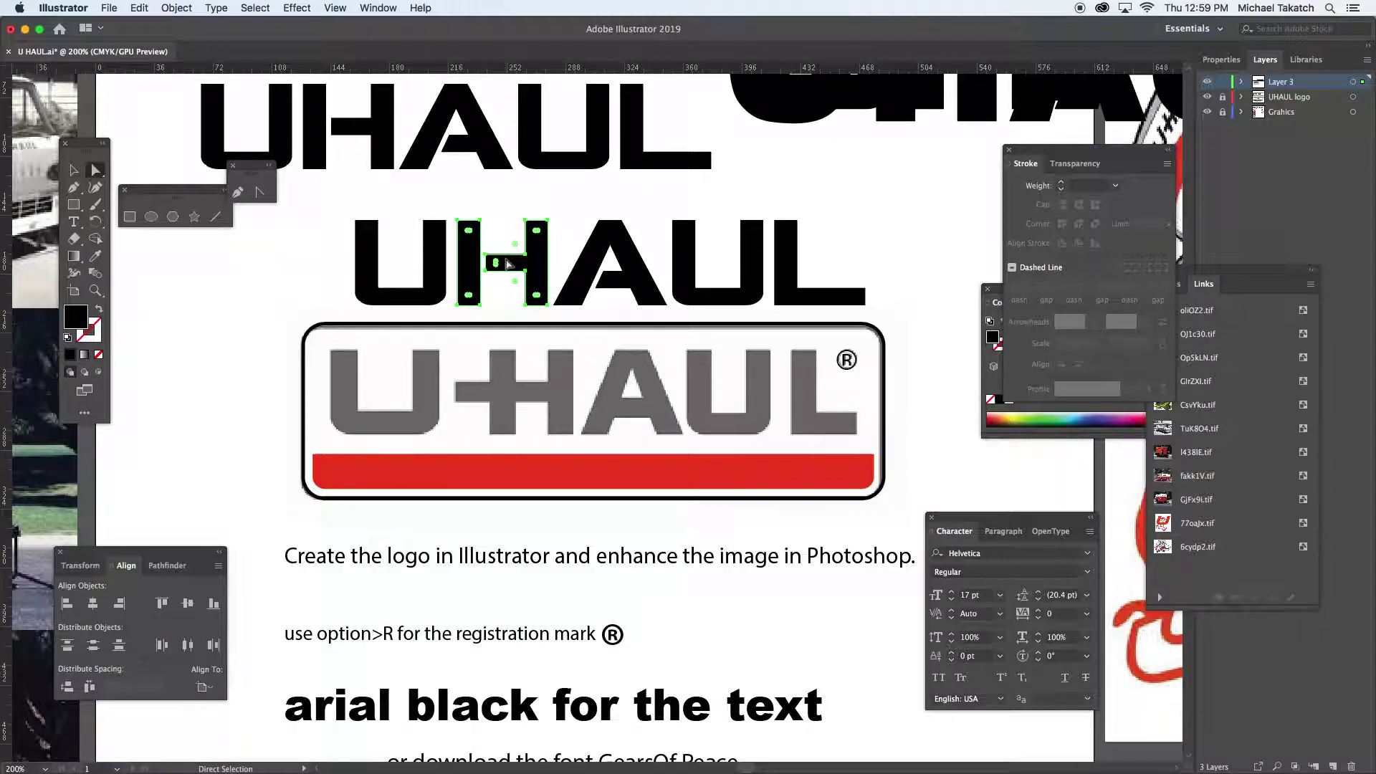
key("super+equal")
key("super+equal")
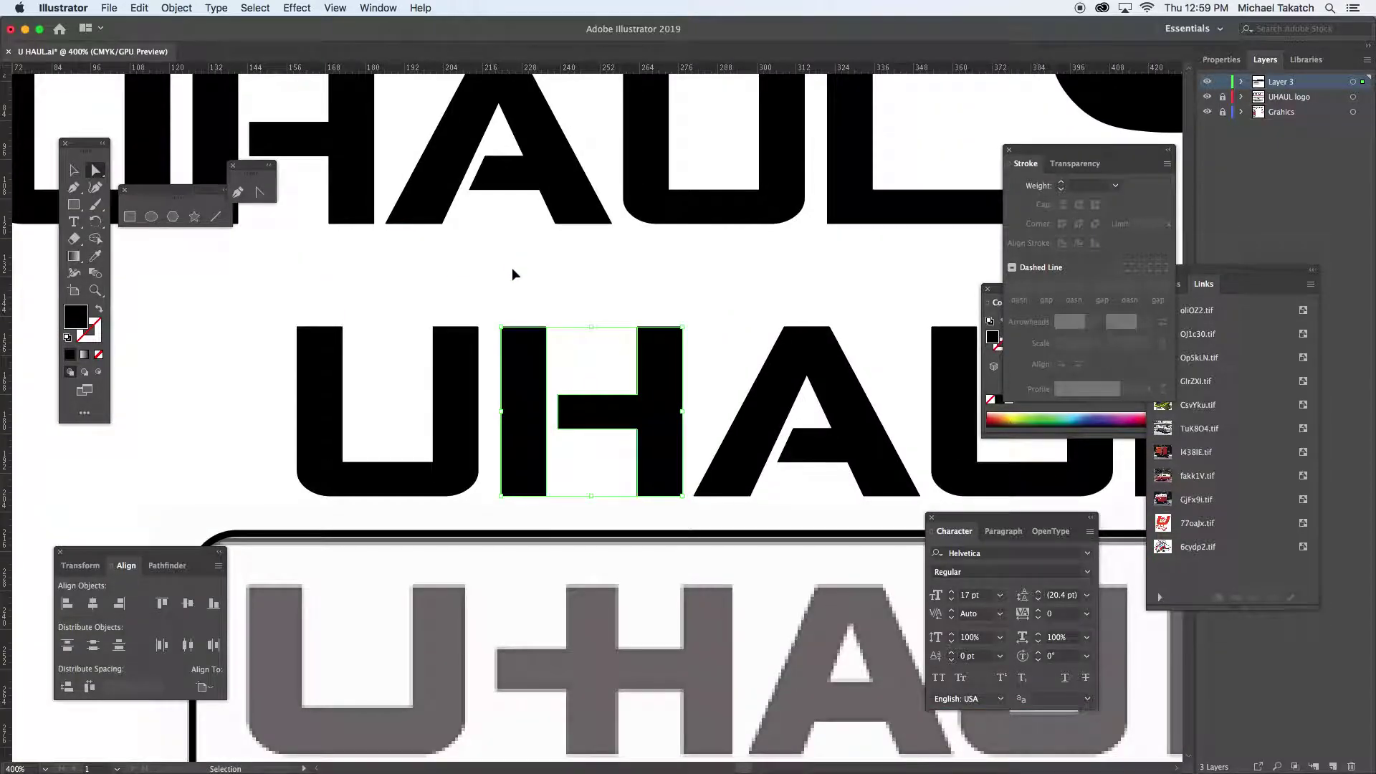
left_click_drag(580, 385, 565, 285)
left_click(544, 279)
left_click_drag(530, 276, 561, 353)
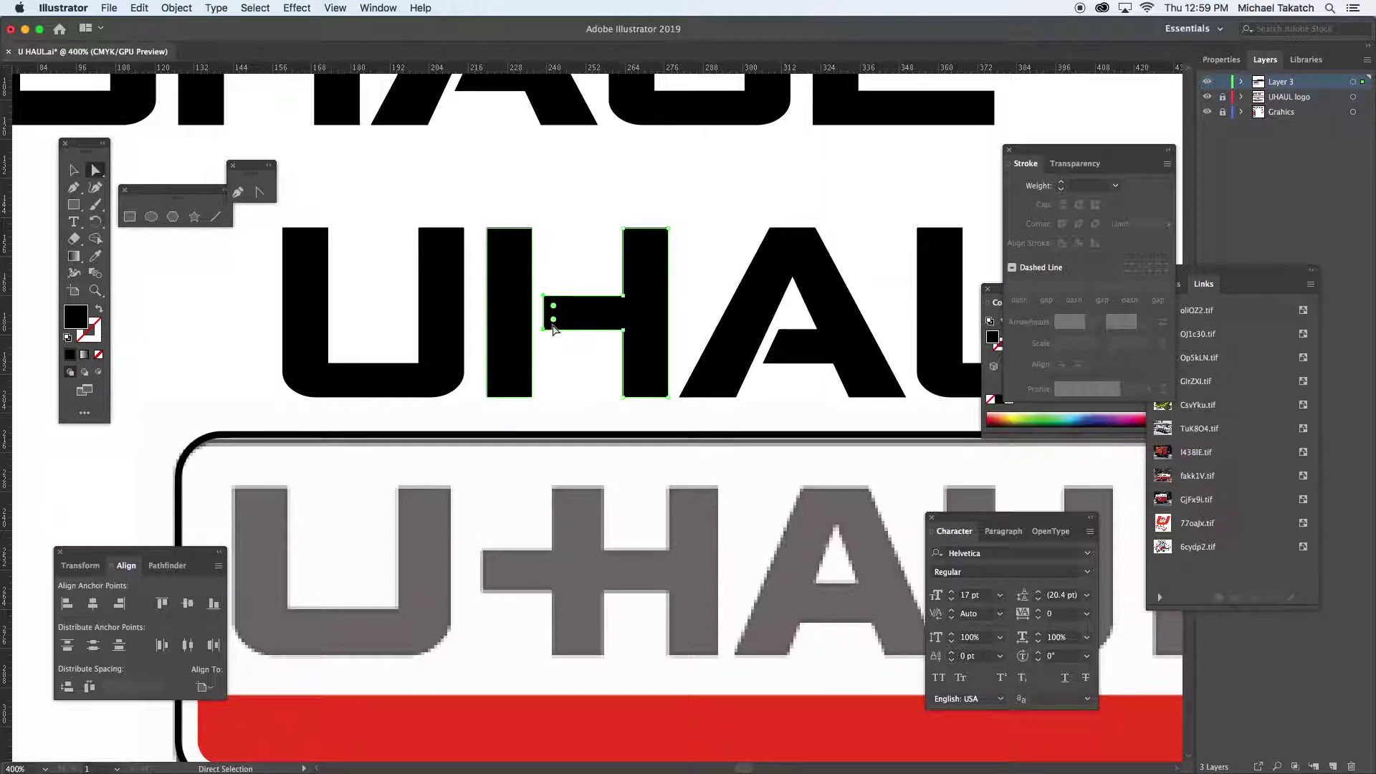
key("Left")
key("Left")
key("Left")
key("Left")
key("Left")
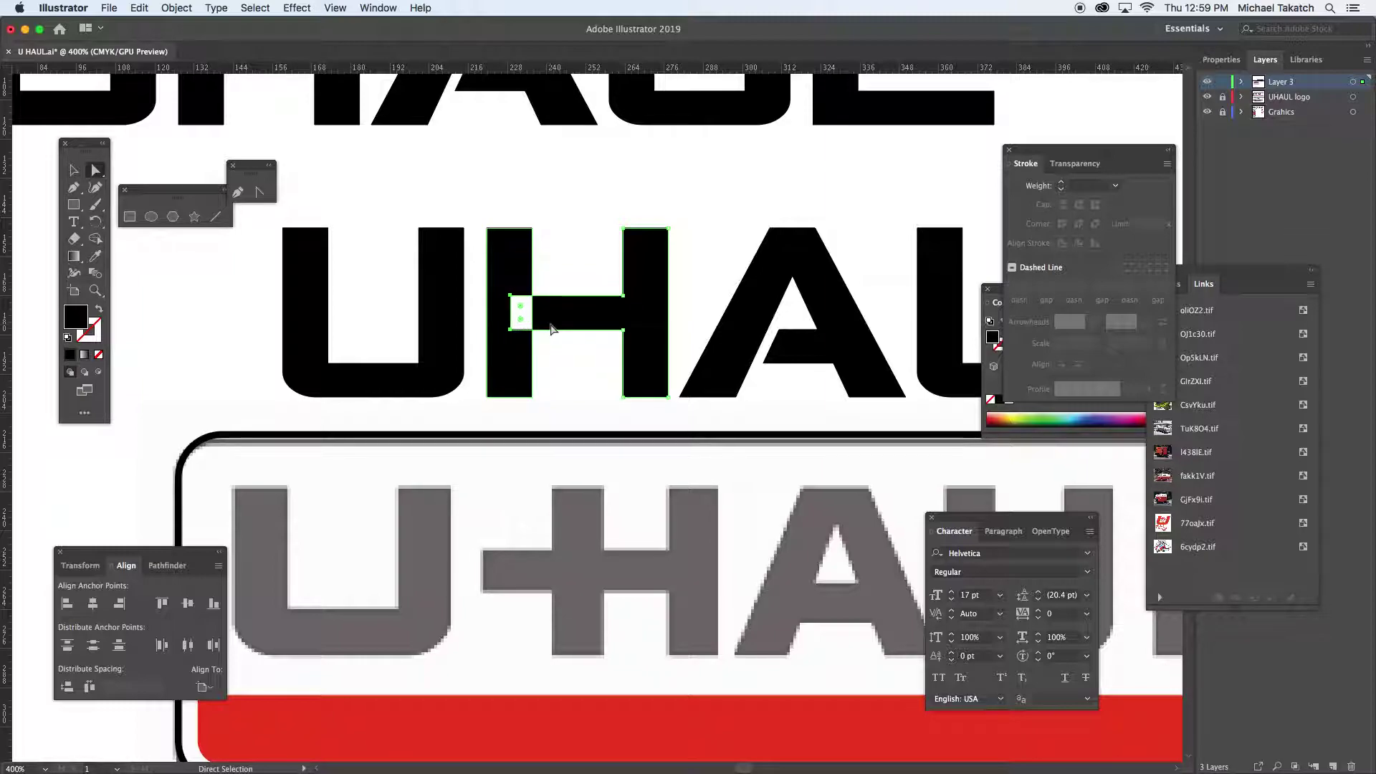
key("Left")
key("Left")
key("Left")
key("Left")
key("Left")
key("Left")
key("Left")
key("Left")
key("Left")
key("Left")
key("Left")
key("Left")
key("Left")
key("Left")
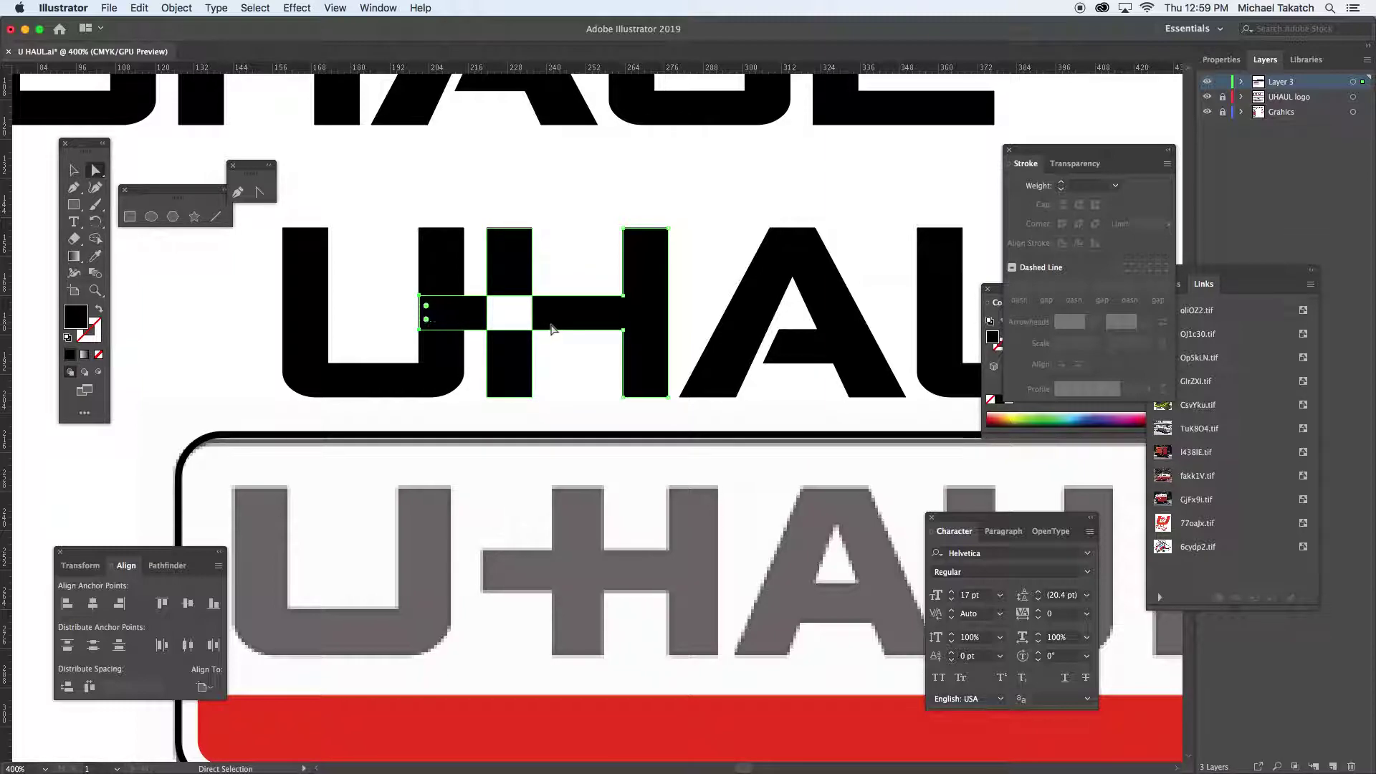
Shift the outlined lettering left and move the first U farther left to clear the H's extended crossbar.
left_click(73, 171)
left_click(320, 297)
left_click_drag(438, 265, 391, 265)
left_click(96, 170)
left_click(190, 268)
left_click_drag(393, 282, 340, 275)
Merge the H's crossbar and left stem into one solid shape with the Shape Builder tool.
left_click(432, 310)
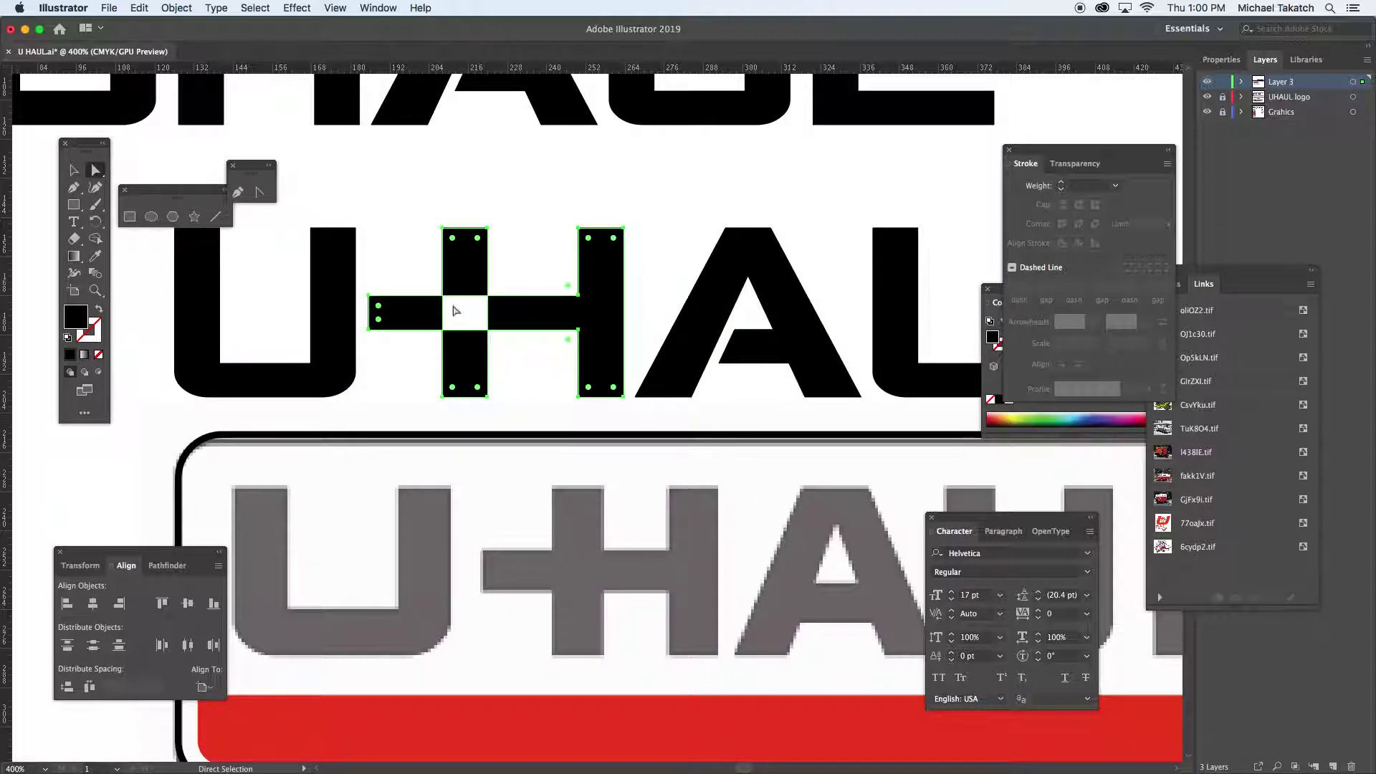
left_click(96, 238)
mouse_move(416, 310)
left_mouse_down()
mouse_move(511, 314)
mouse_move(462, 279)
mouse_move(467, 352)
left_mouse_up()
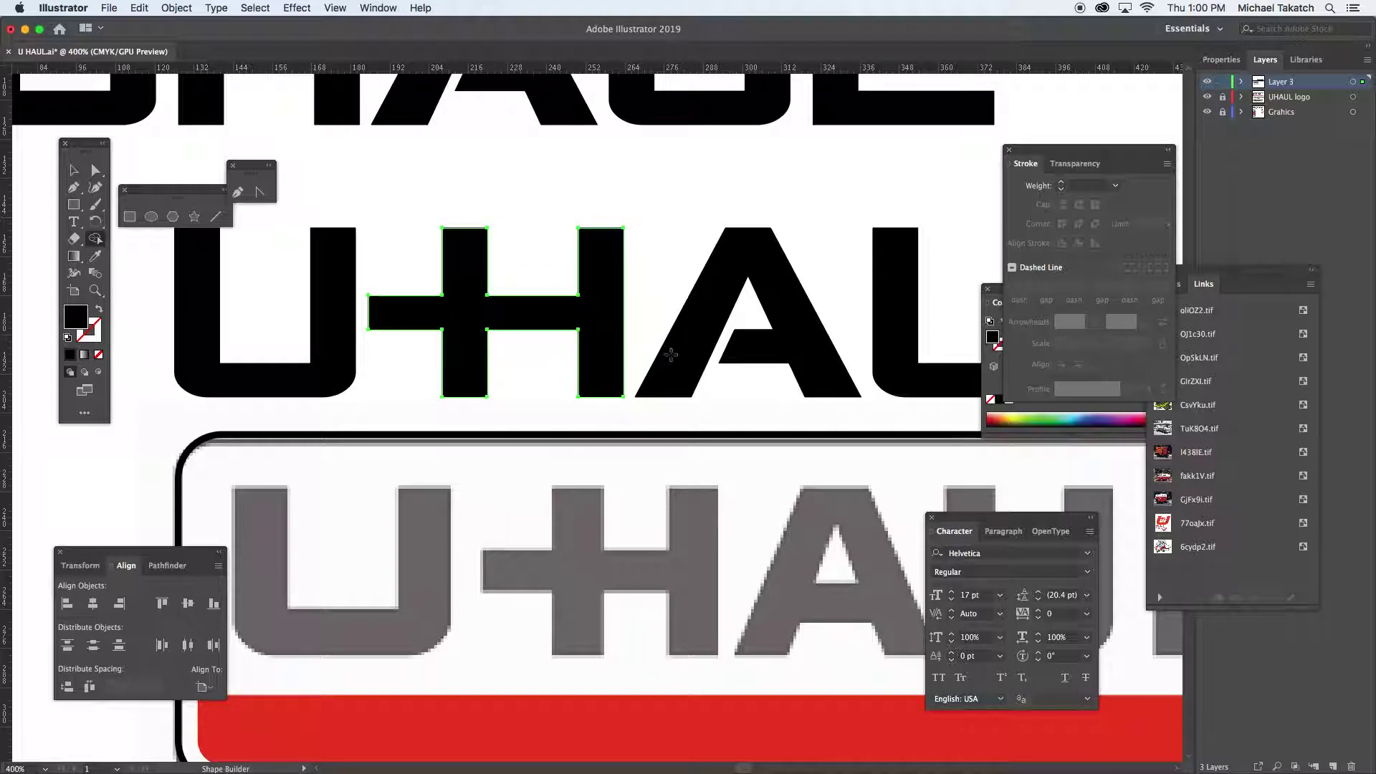
Select the two left anchor points of the outlined A's crossbar and extend them left into the A's left leg.
left_click(95, 170)
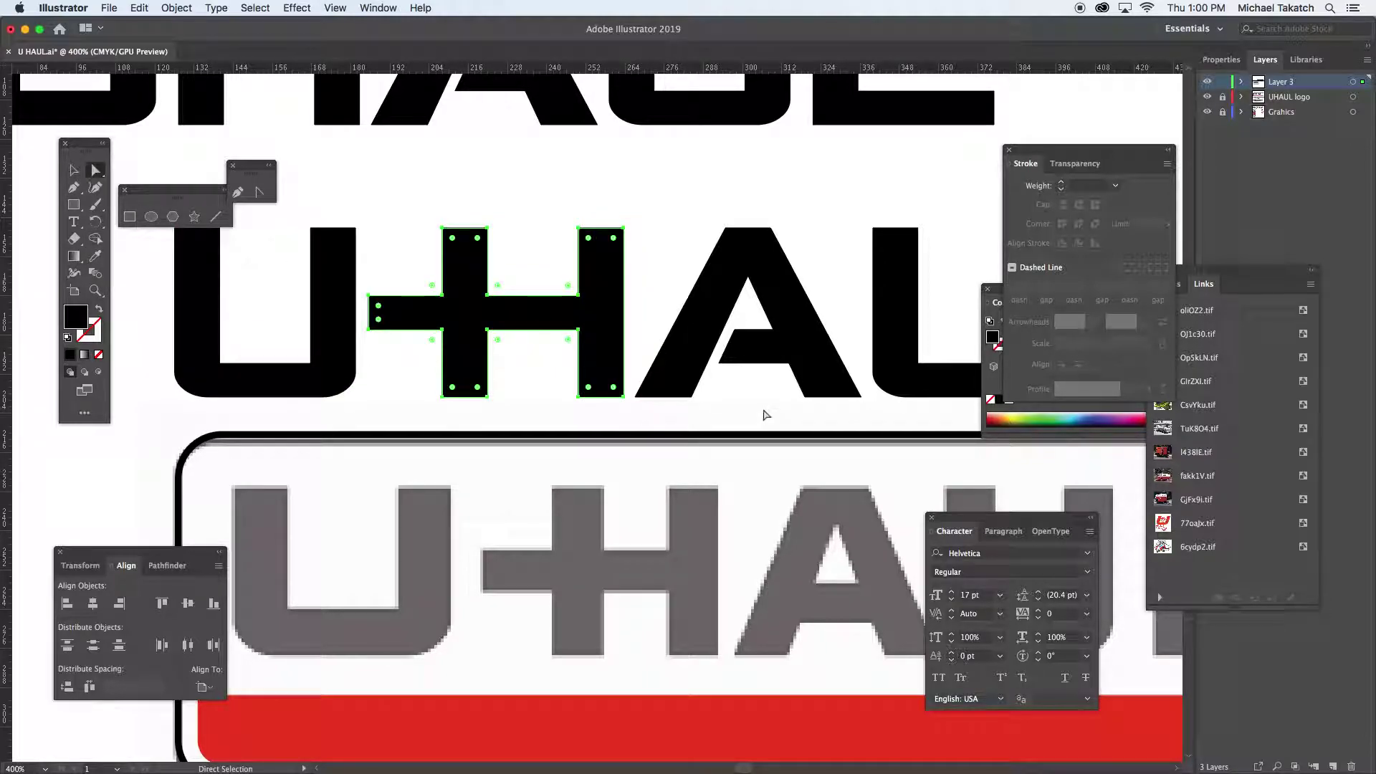
left_click(722, 384)
left_click_drag(738, 323, 720, 378)
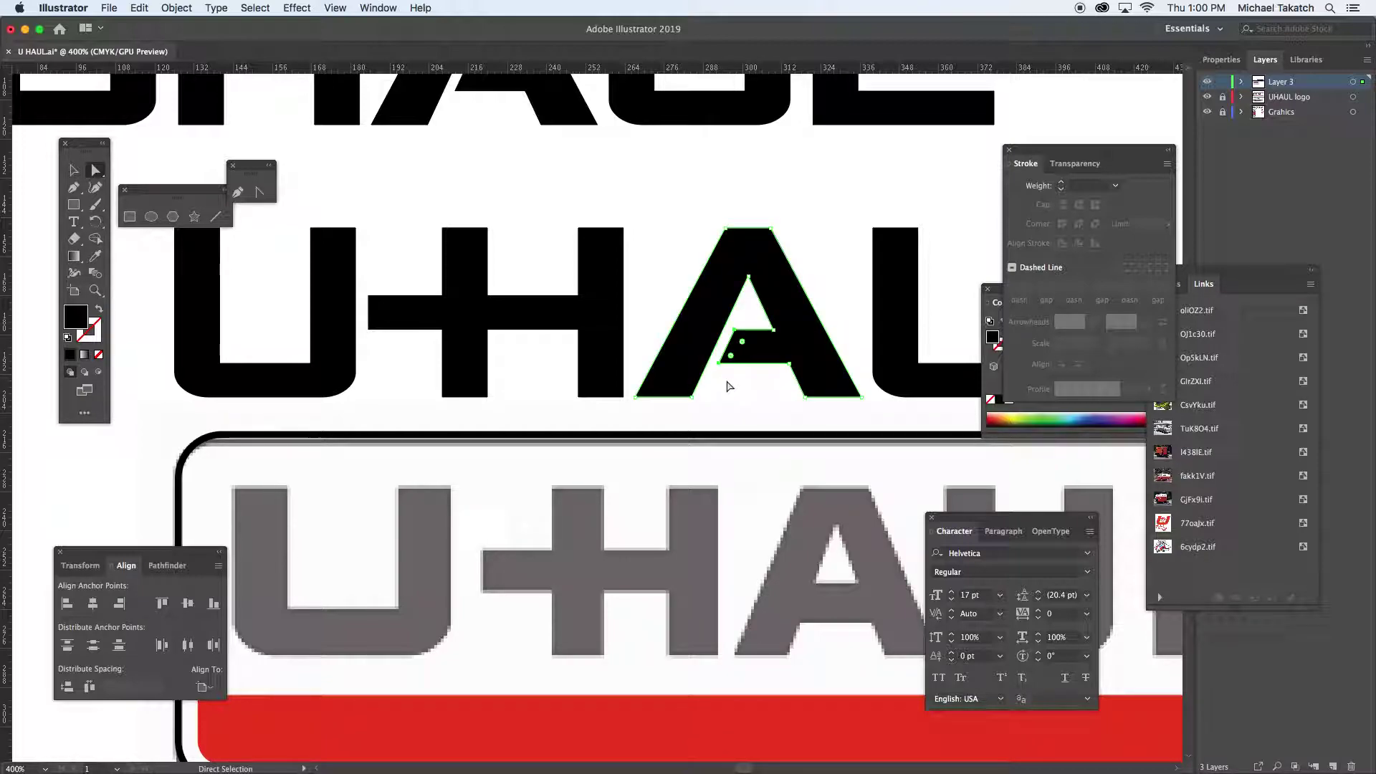
left_click(735, 331, "shift")
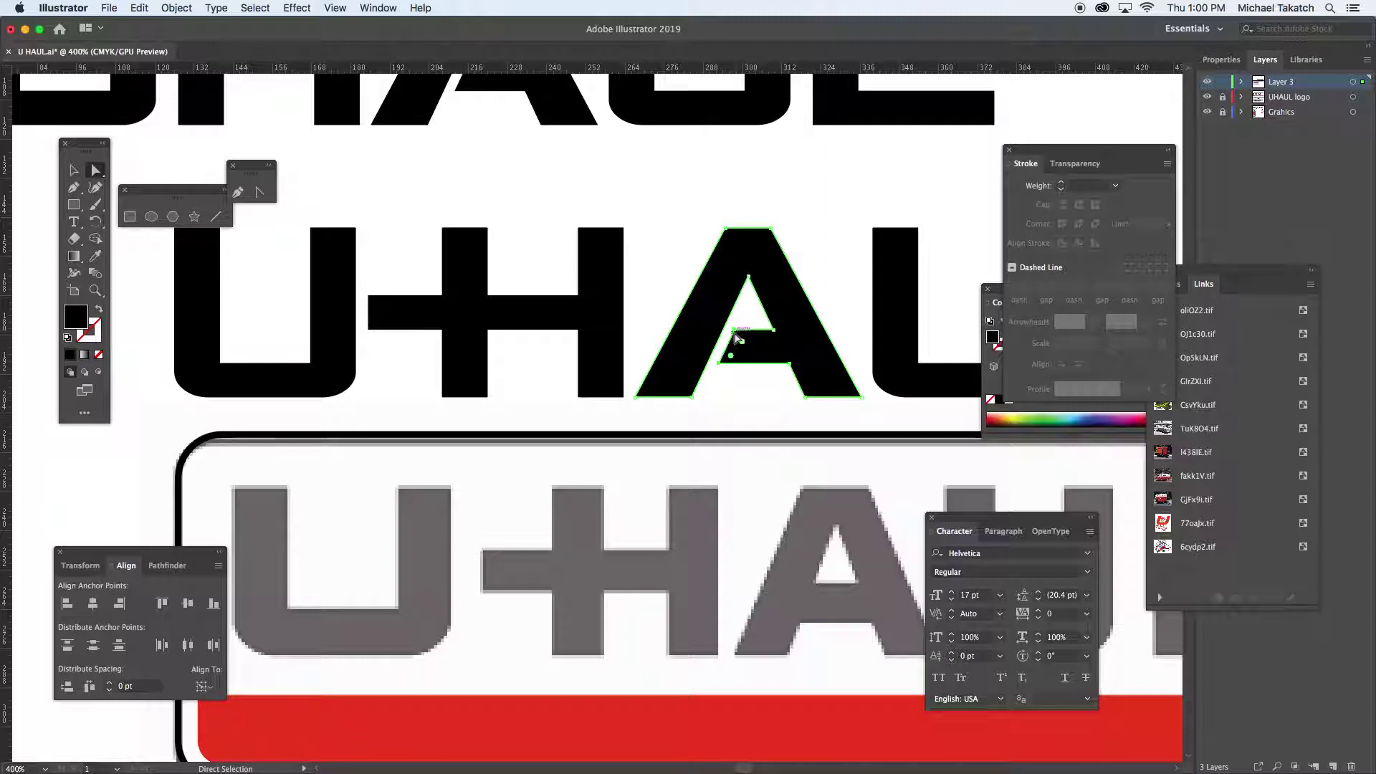
key("Left")
key("Left")
key("Left")
key("Left")
key("Left")
key("Left")
key("Left")
key("Left")
key("Left")
key("Left")
key("Left")
key("Left")
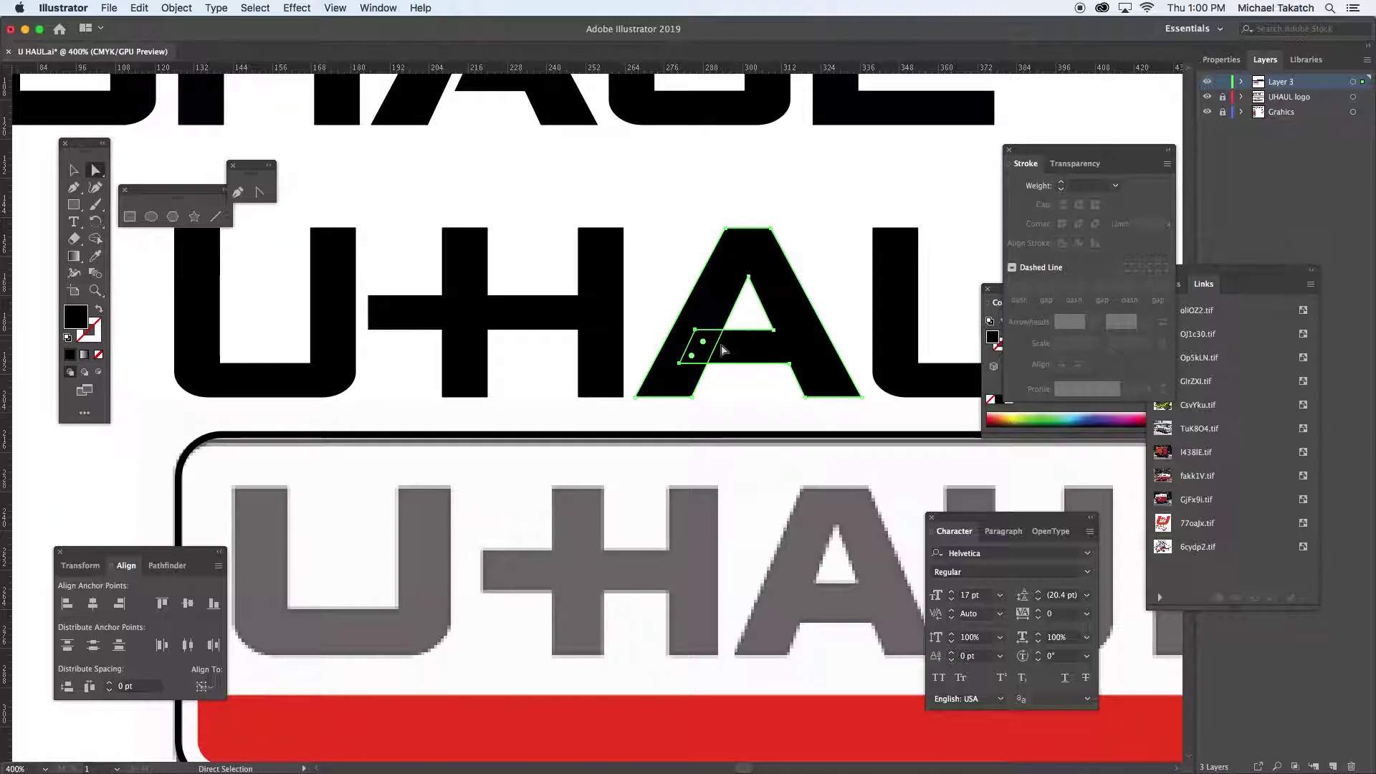
Merge the A's crossbar with its left leg using the Shape Builder tool.
left_click(73, 170)
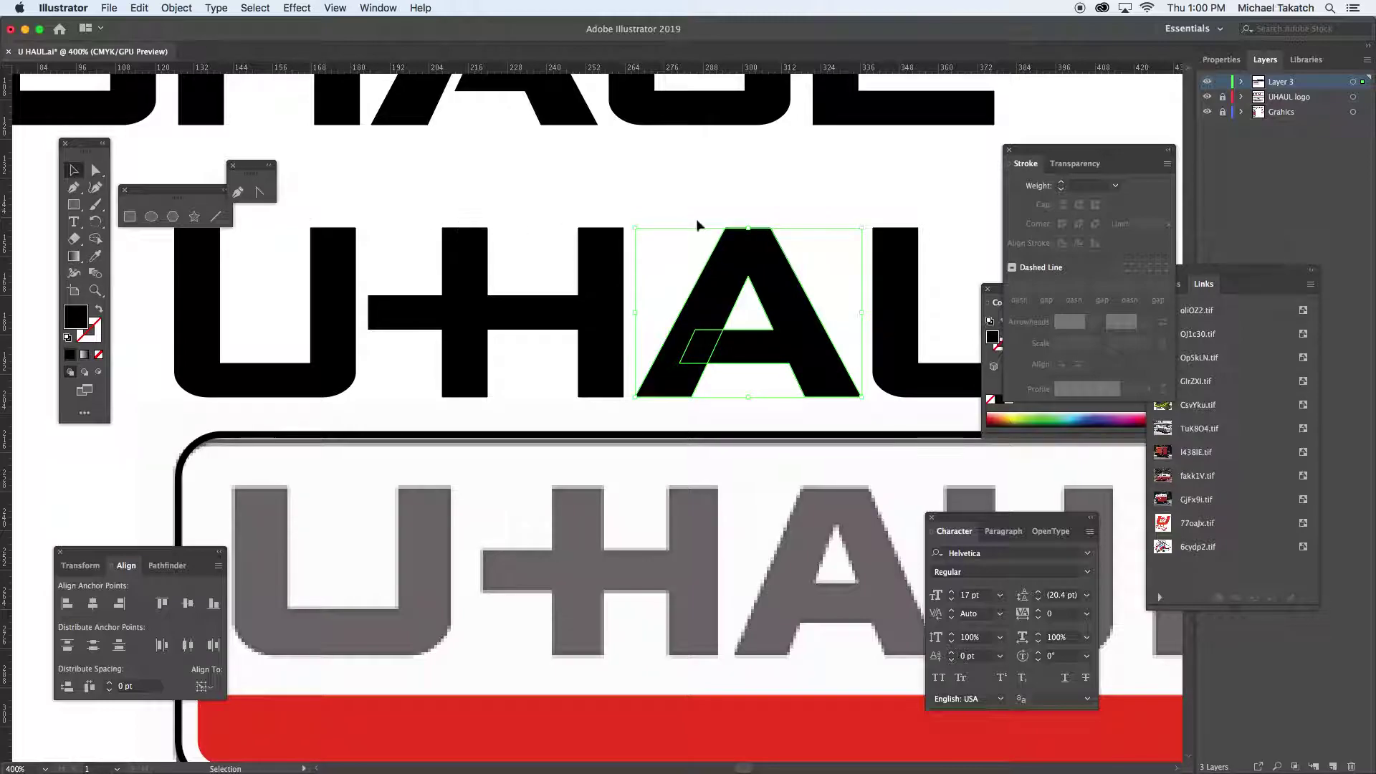
left_click_drag(708, 315, 732, 350)
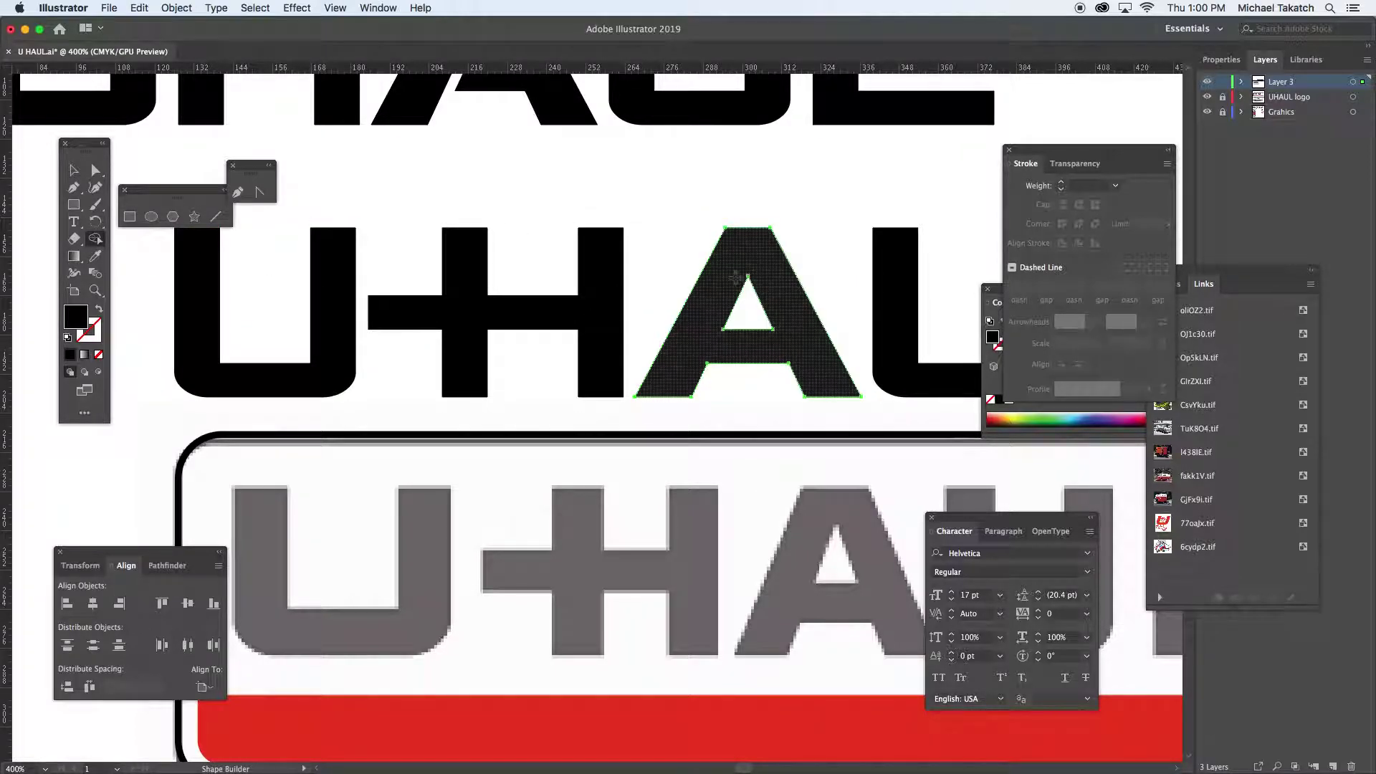
left_click(71, 173)
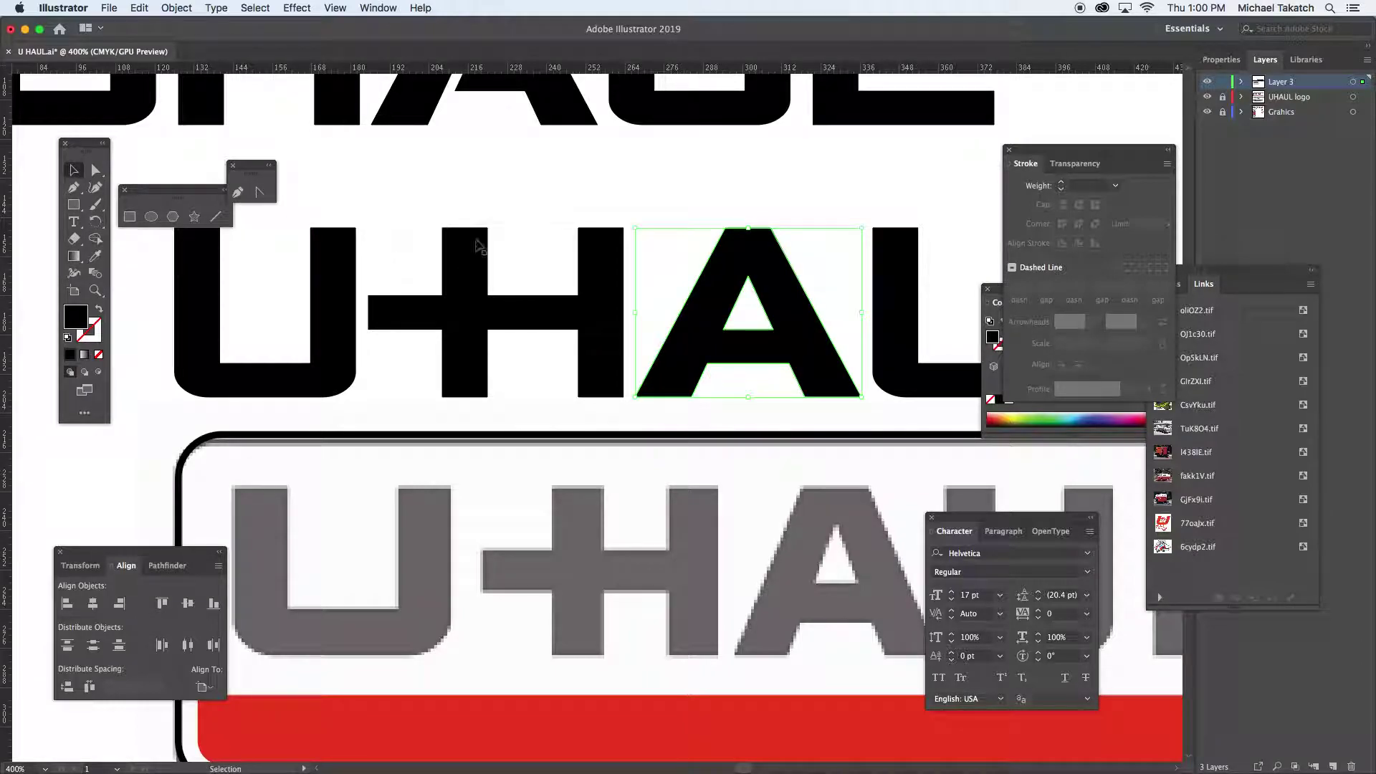
Place the outlined U-HAUL lettering over the logo's gray letters and adjust its width to fit between them.
left_click(658, 214)
key("super+minus")
key("super+minus")
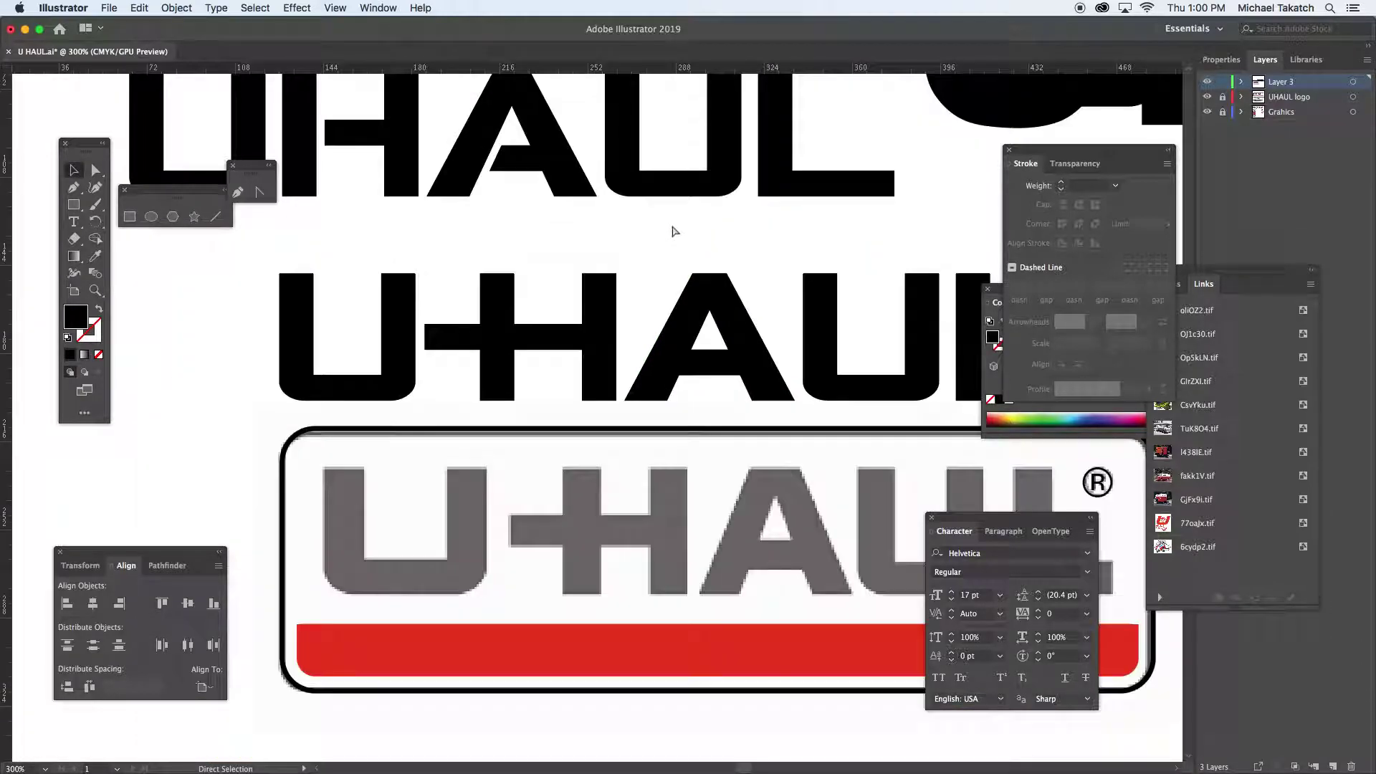
key("space")
left_click_drag(830, 364, 760, 457)
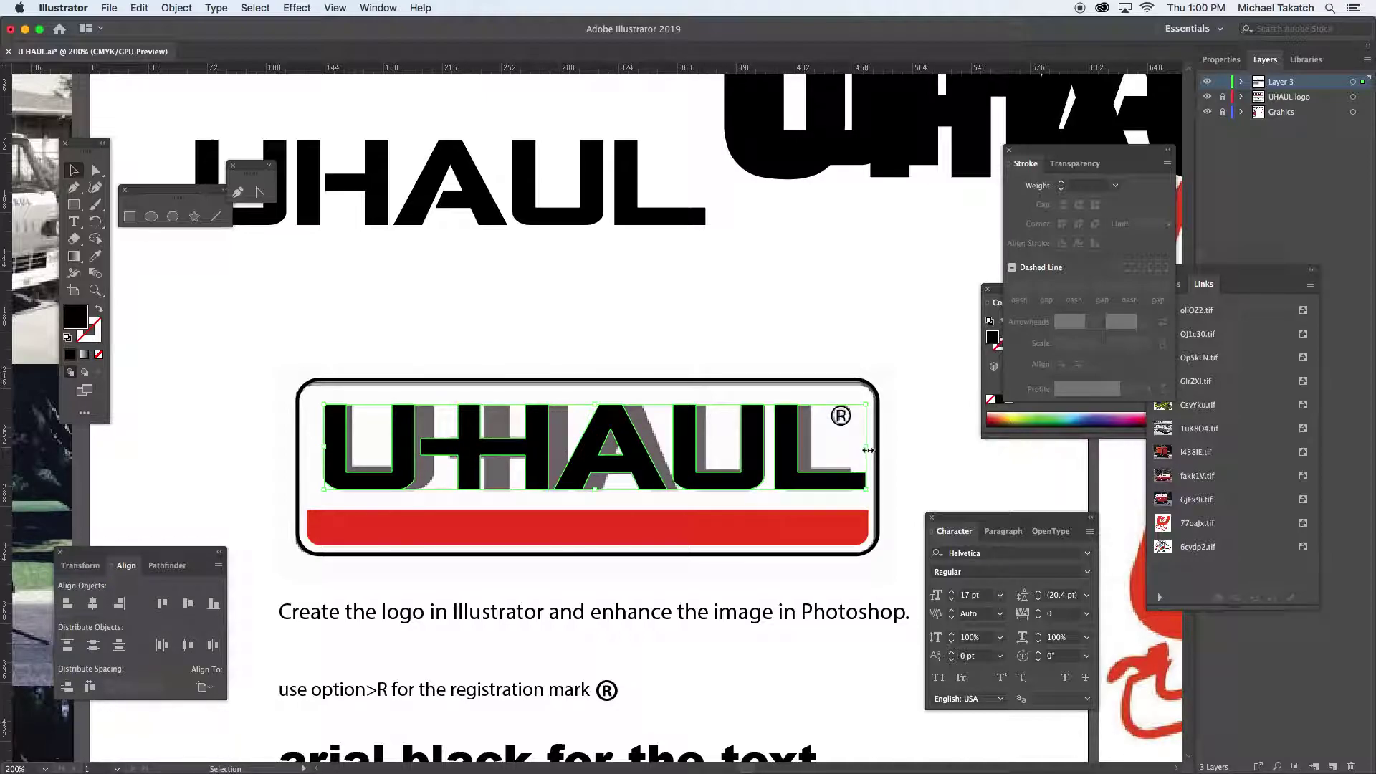
left_click_drag(868, 451, 787, 453)
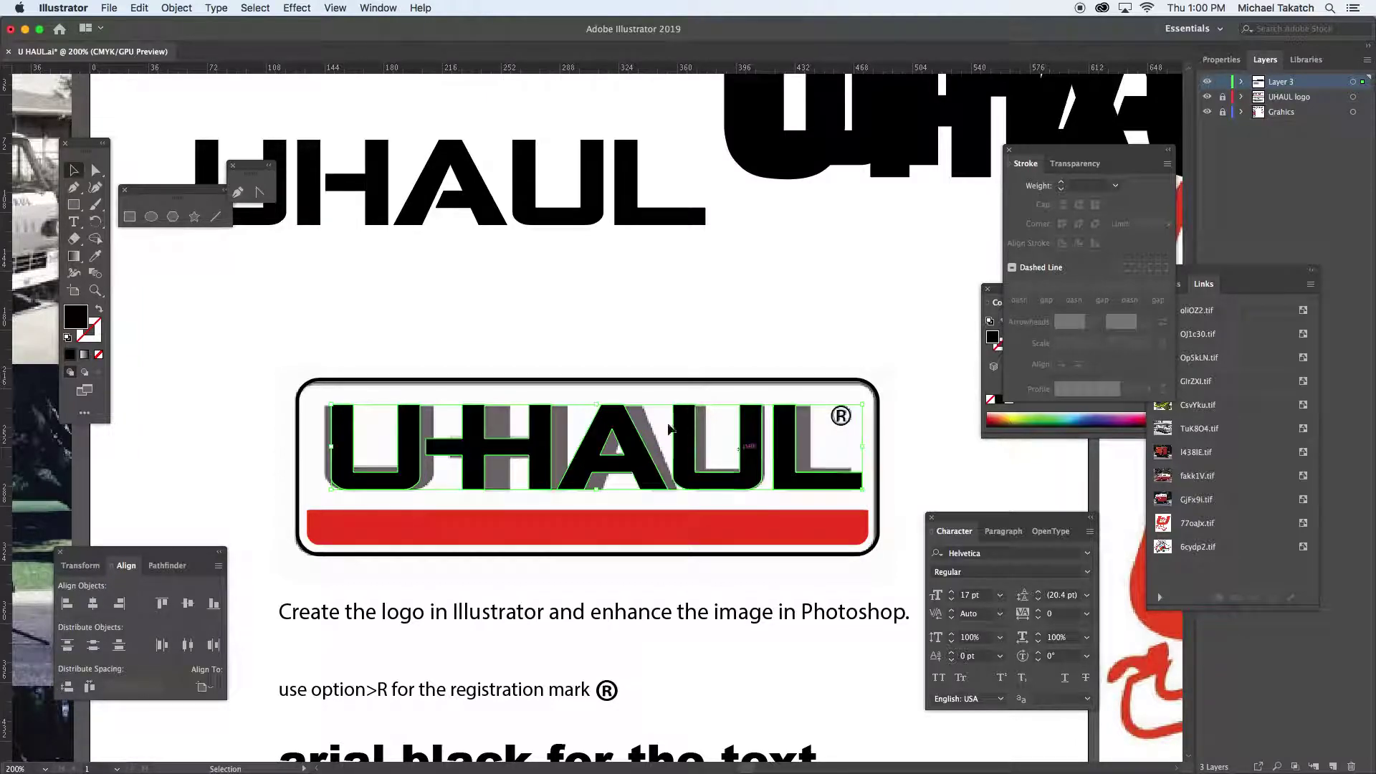
Nudge the outlined L right toward the stem of the logo's L.
key("a")
left_click(762, 311)
left_click(790, 439)
key("Right")
key("Right")
key("Right")
key("Right")
key("Right")
key("Right")
key("Right")
key("Right")
key("Right")
key("Right")
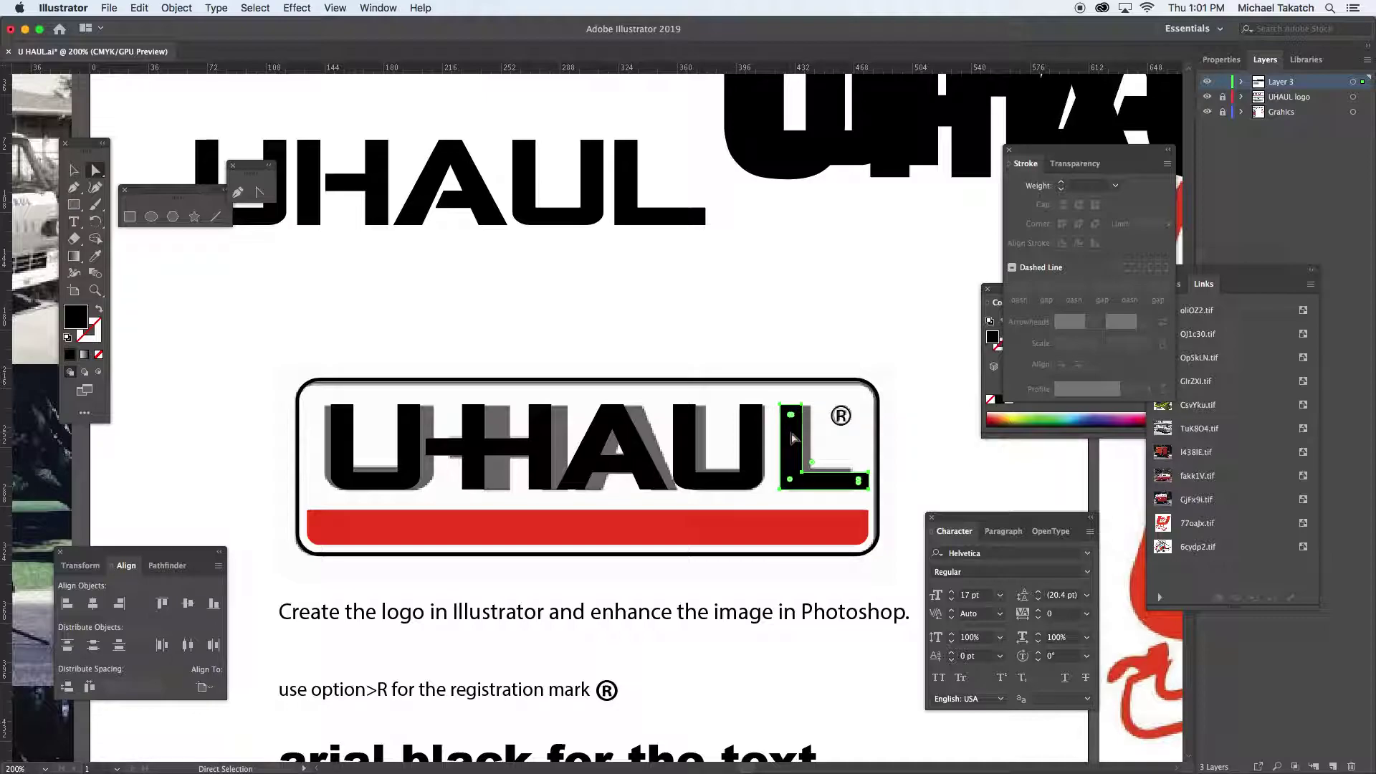
Nudge the second U and the A right to line up with the matching letters of the logo.
left_click(752, 439)
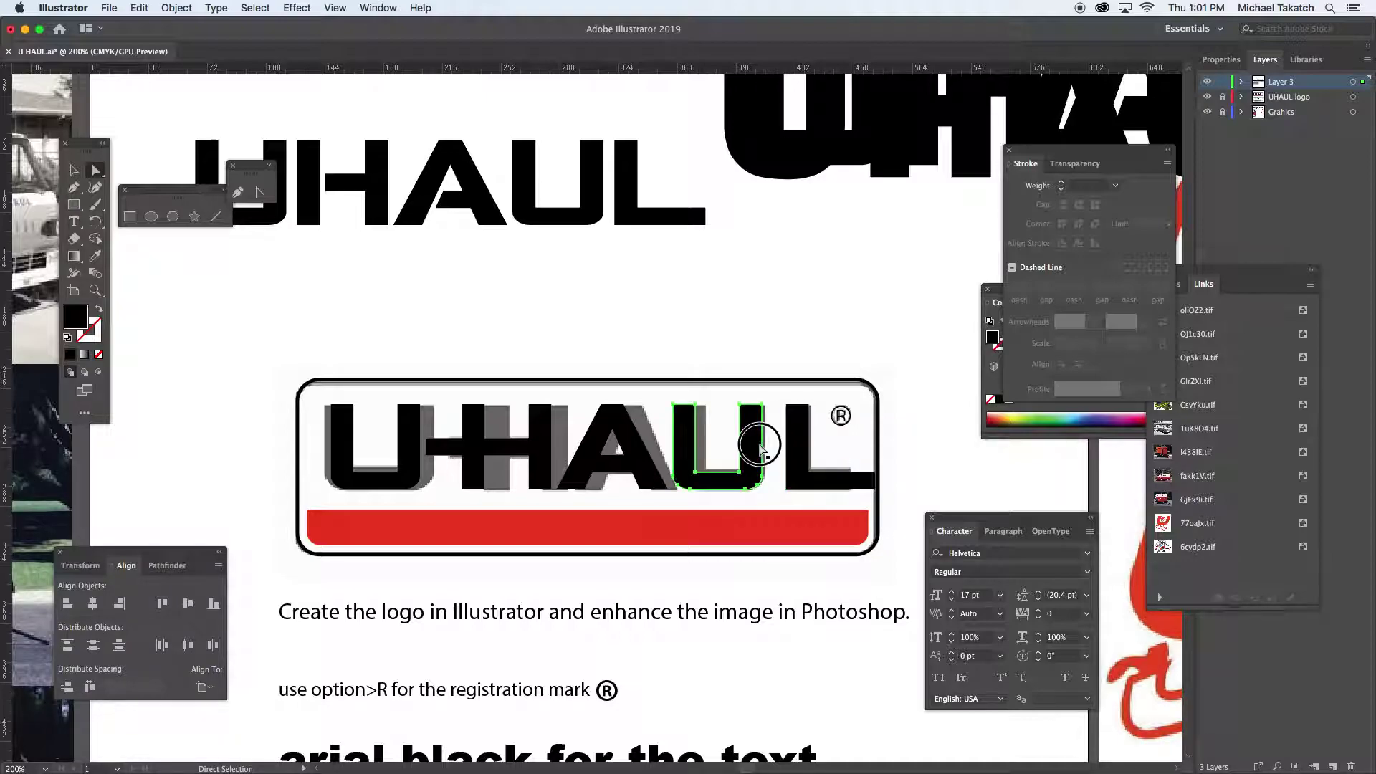
left_click(644, 470)
key("Right")
key("Right")
key("Right")
key("Right")
key("Right")
key("Right")
key("Right")
key("Right")
Nudge the outlined H right toward the logo's H, opening a gap after the first U.
left_click(556, 462)
key("Right")
key("Right")
key("Right")
key("Right")
key("Right")
key("Right")
key("Right")
key("Right")
left_click(413, 461)
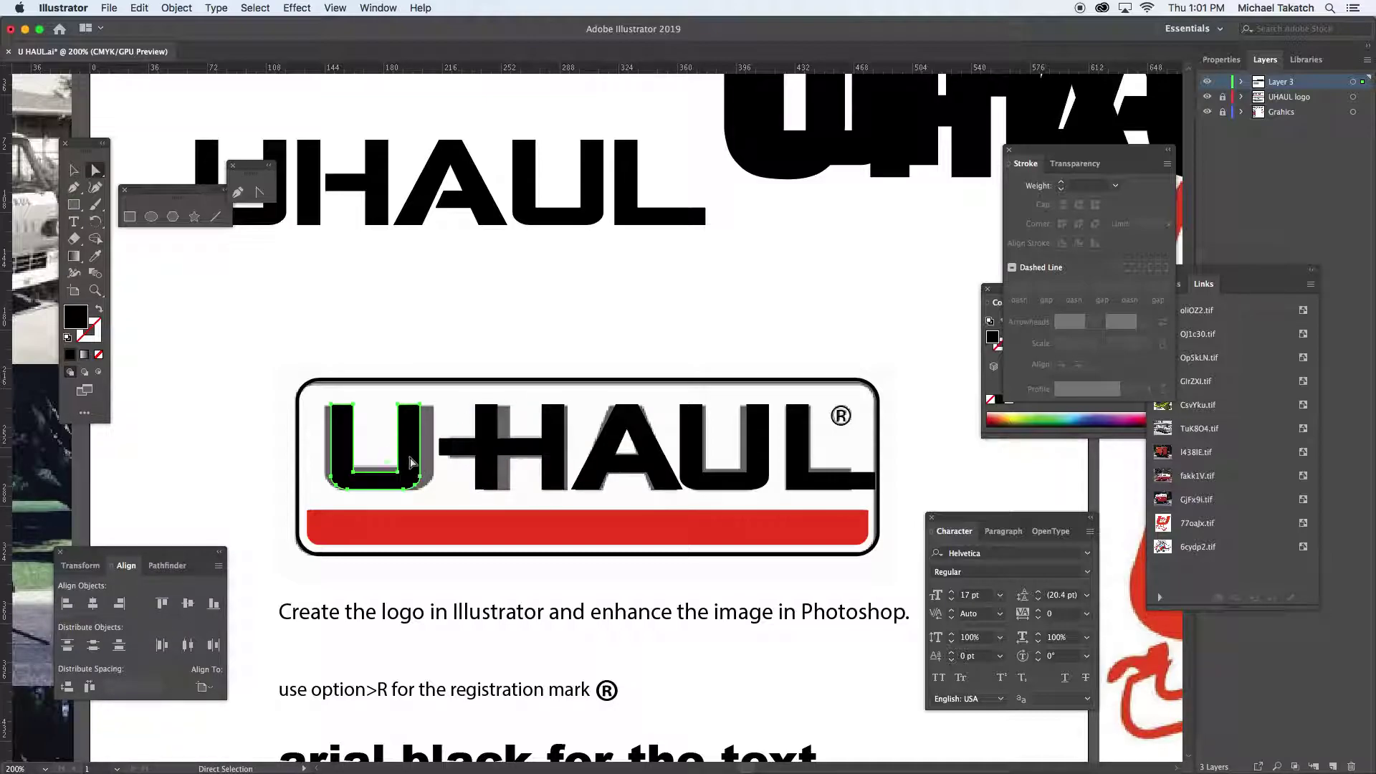
Shorten the L's foot by moving its two right end anchor points left to the end of the logo's L.
left_click(825, 479)
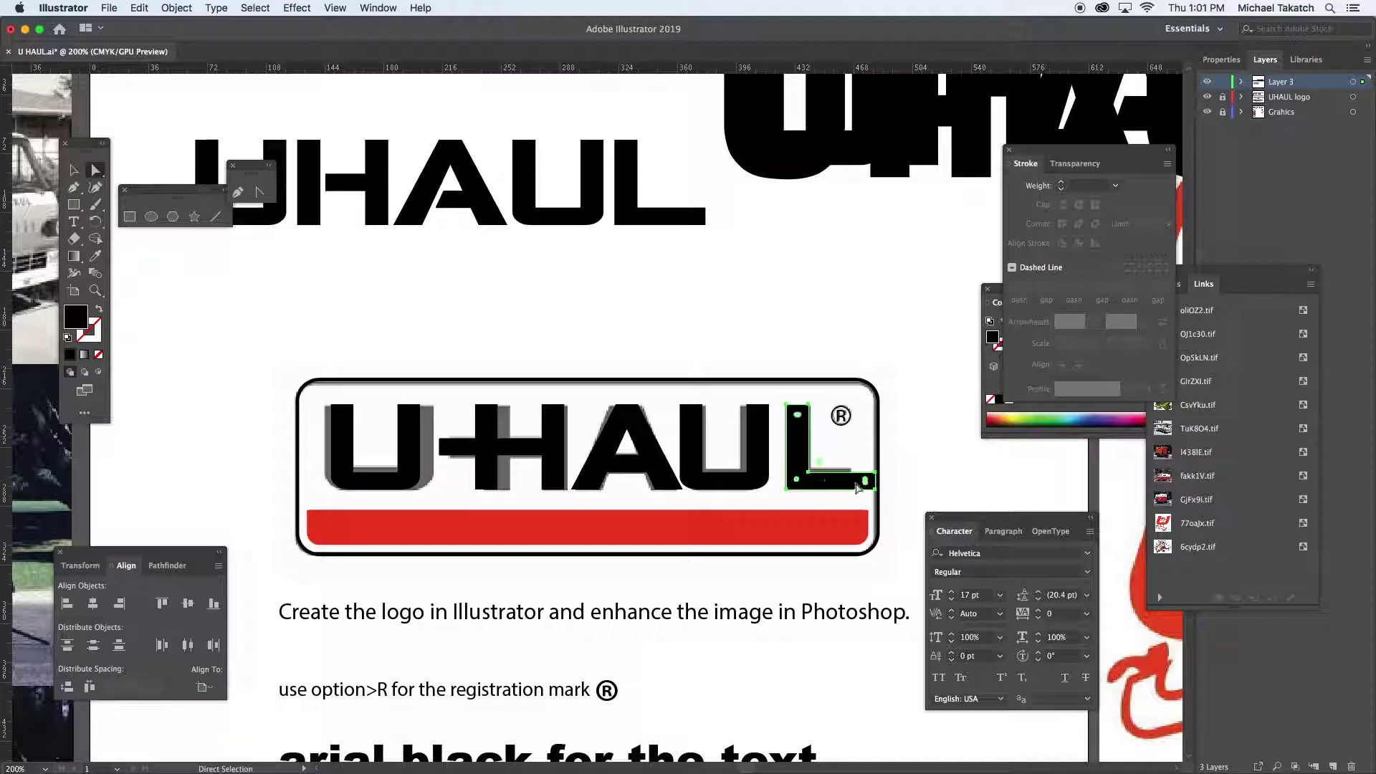
key("super+equal")
key("super+equal")
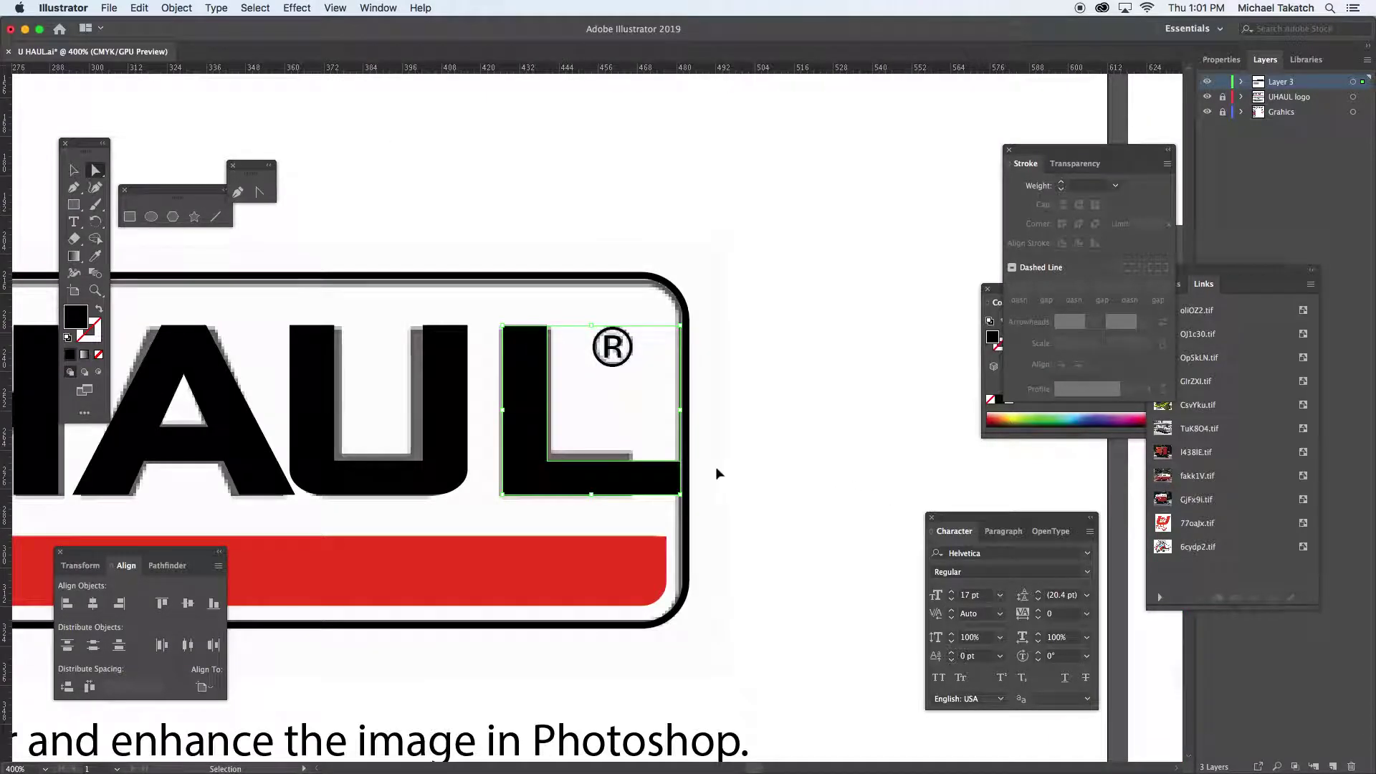
left_click_drag(702, 451, 673, 507)
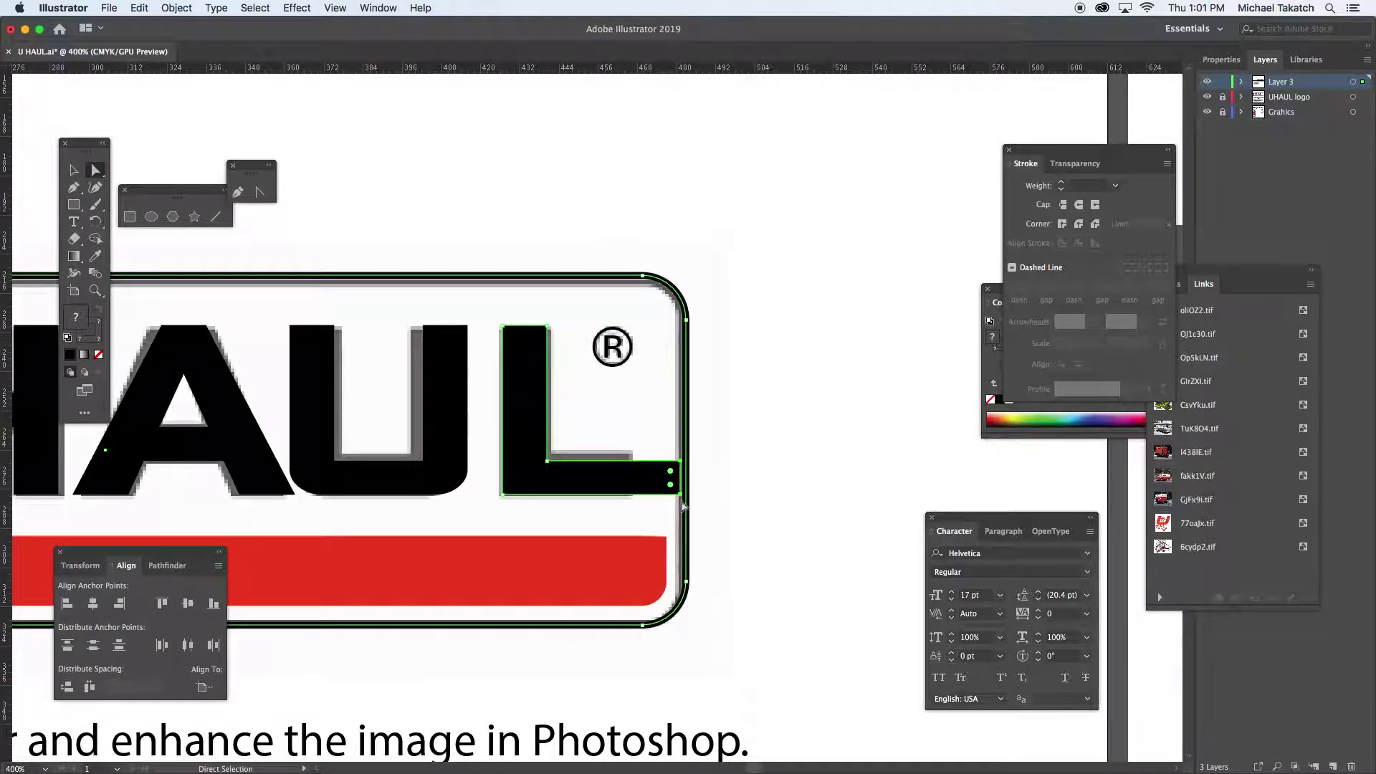
left_click(654, 439)
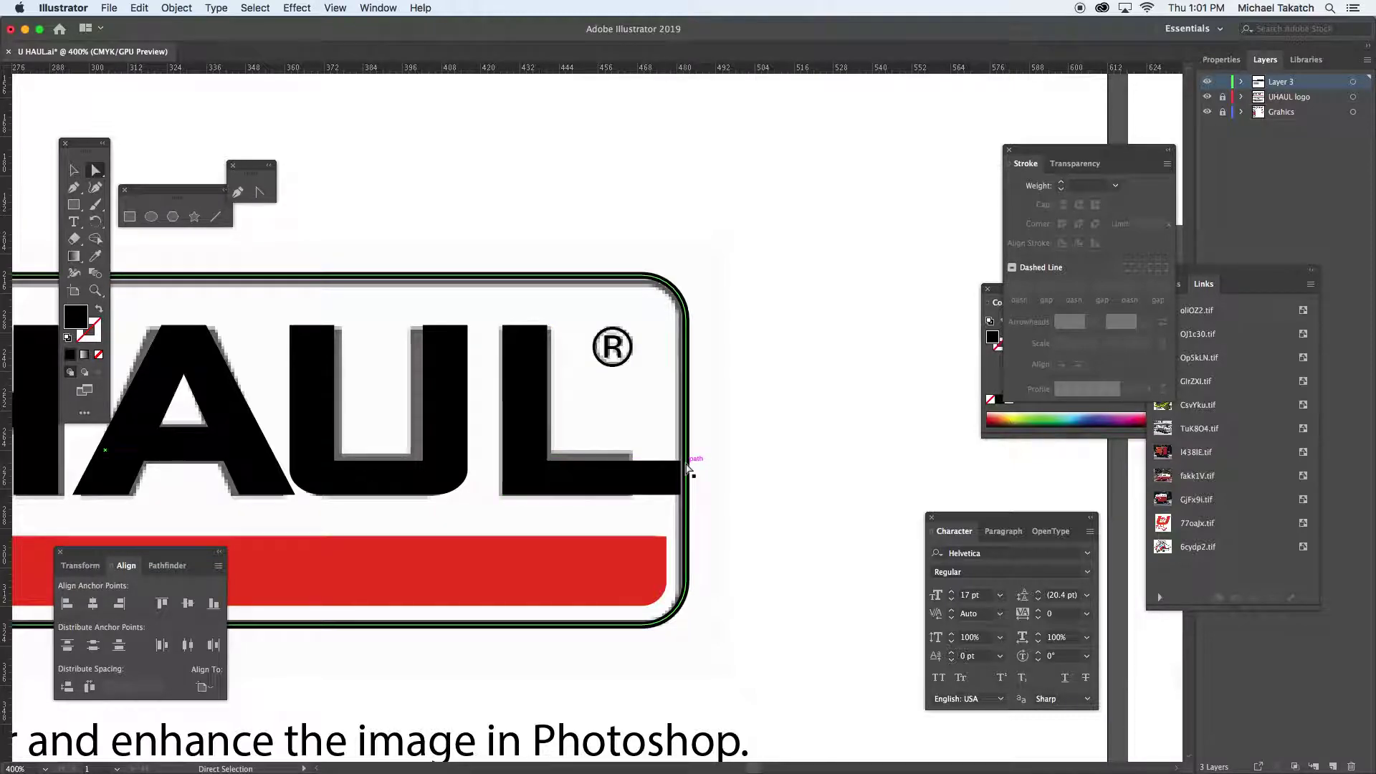
left_click(684, 494)
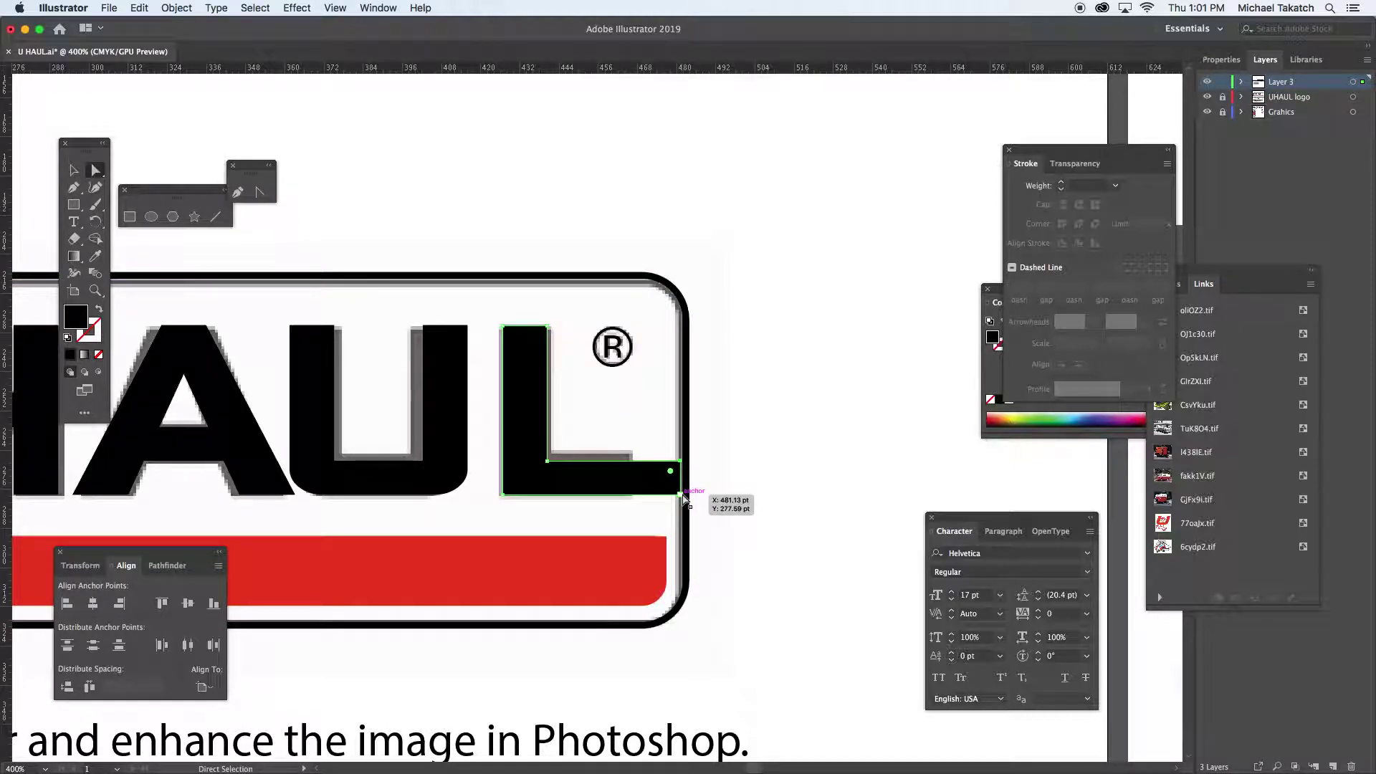
left_click(681, 495)
key("Left")
key("Left")
key("Left")
key("Left")
key("Left")
key("Left")
key("Left")
key("Left")
key("Left")
key("Left")
key("Left")
key("Left")
key("Left")
key("Left")
key("Left")
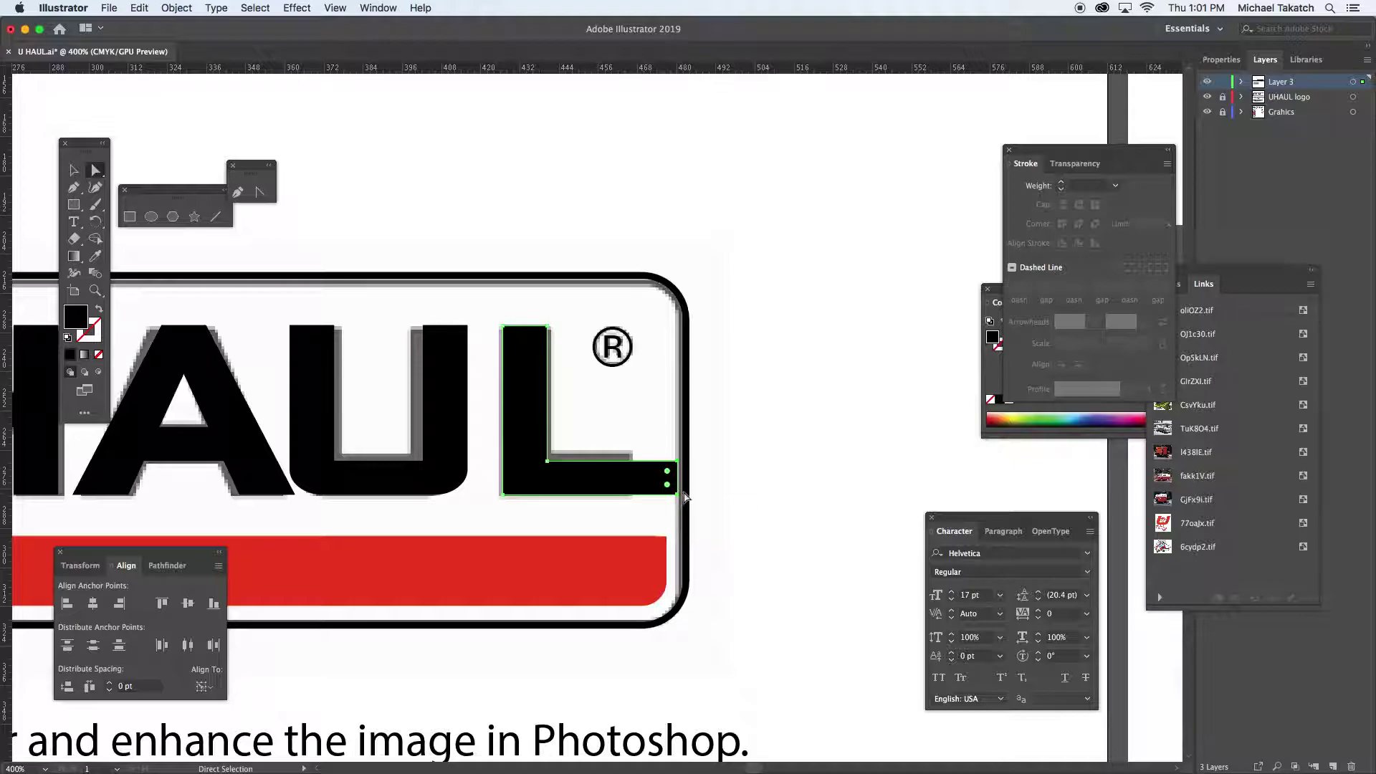
key("Left")
left_click(741, 410)
key("space")
left_click_drag(418, 456, 669, 388)
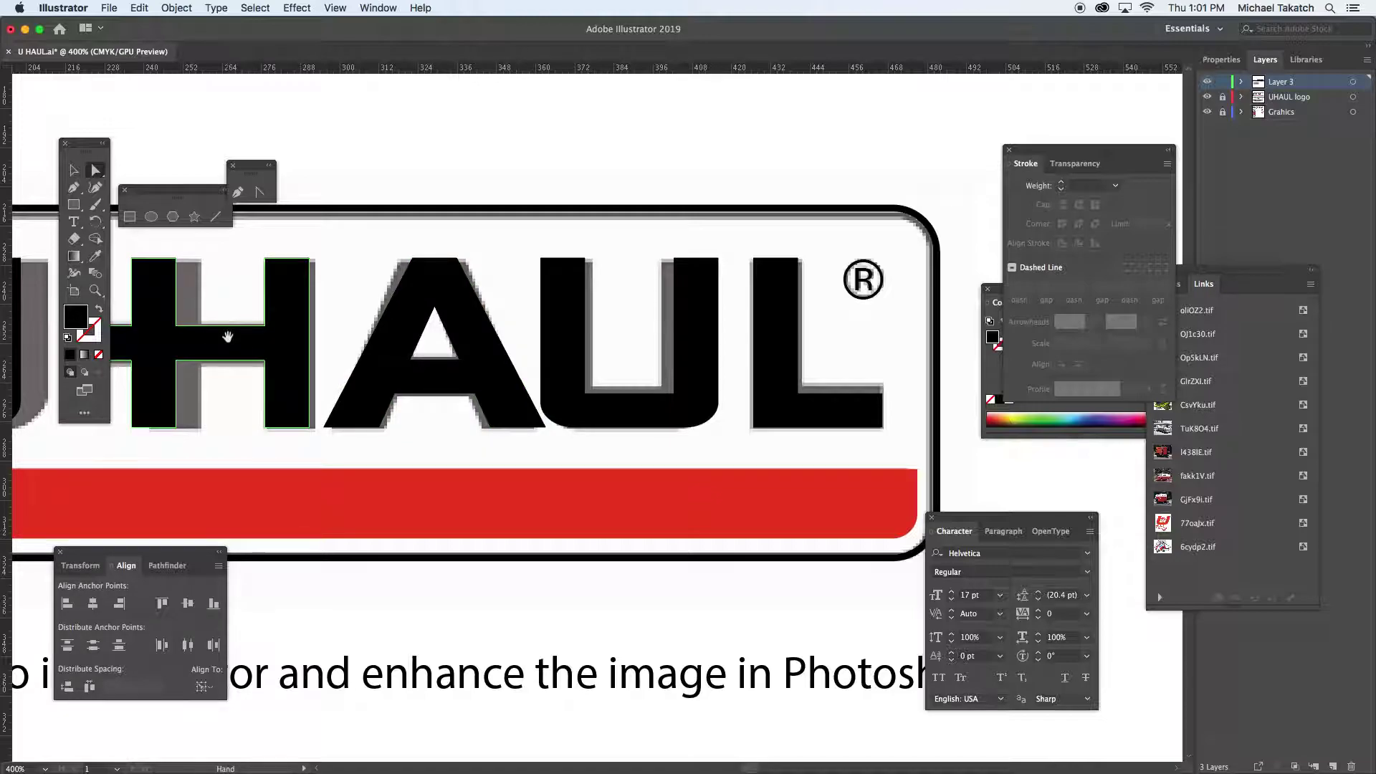
Hide the UHAUL logo and Grahics layers so only the redrawn artwork on Layer 3 is displayed.
key("super+minus")
key("super+minus")
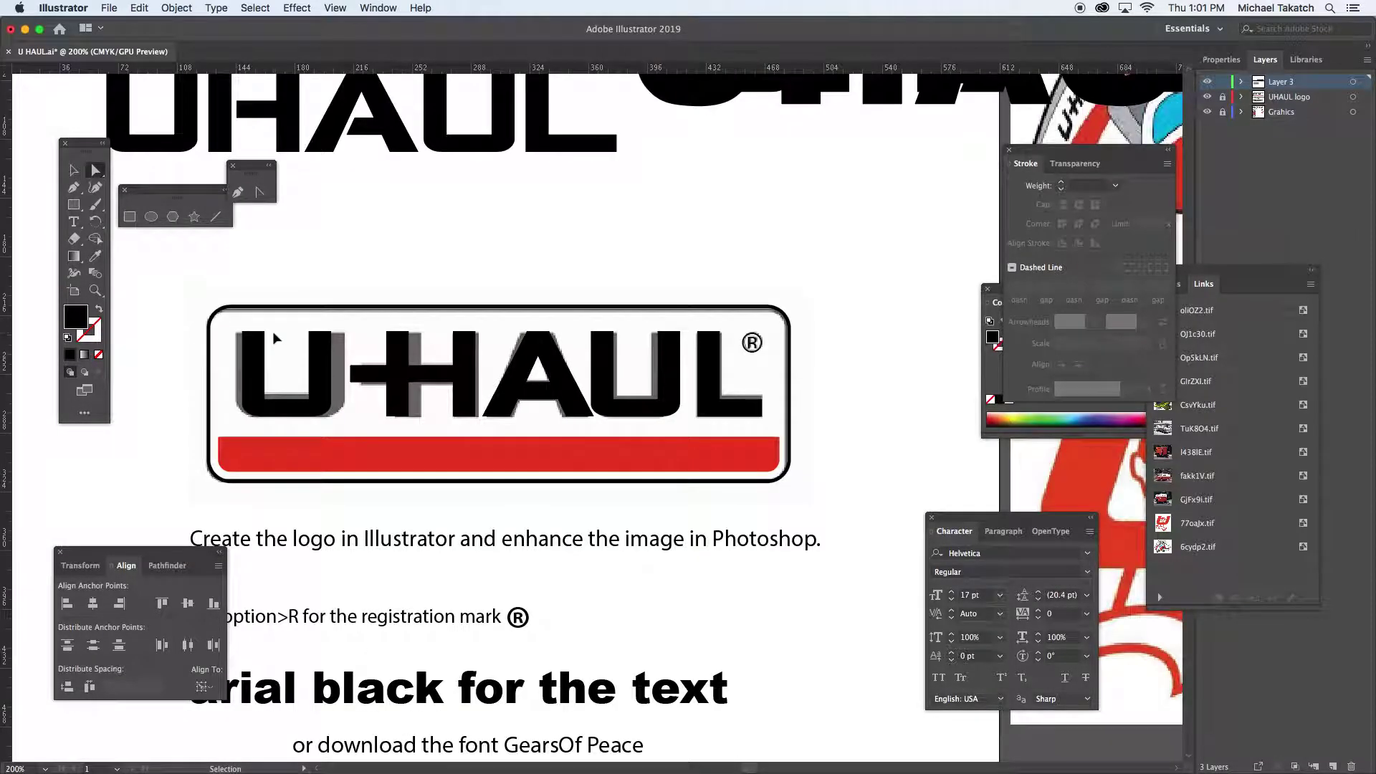
scroll(315, 330, "left", 3)
left_click(364, 326)
left_click(308, 309)
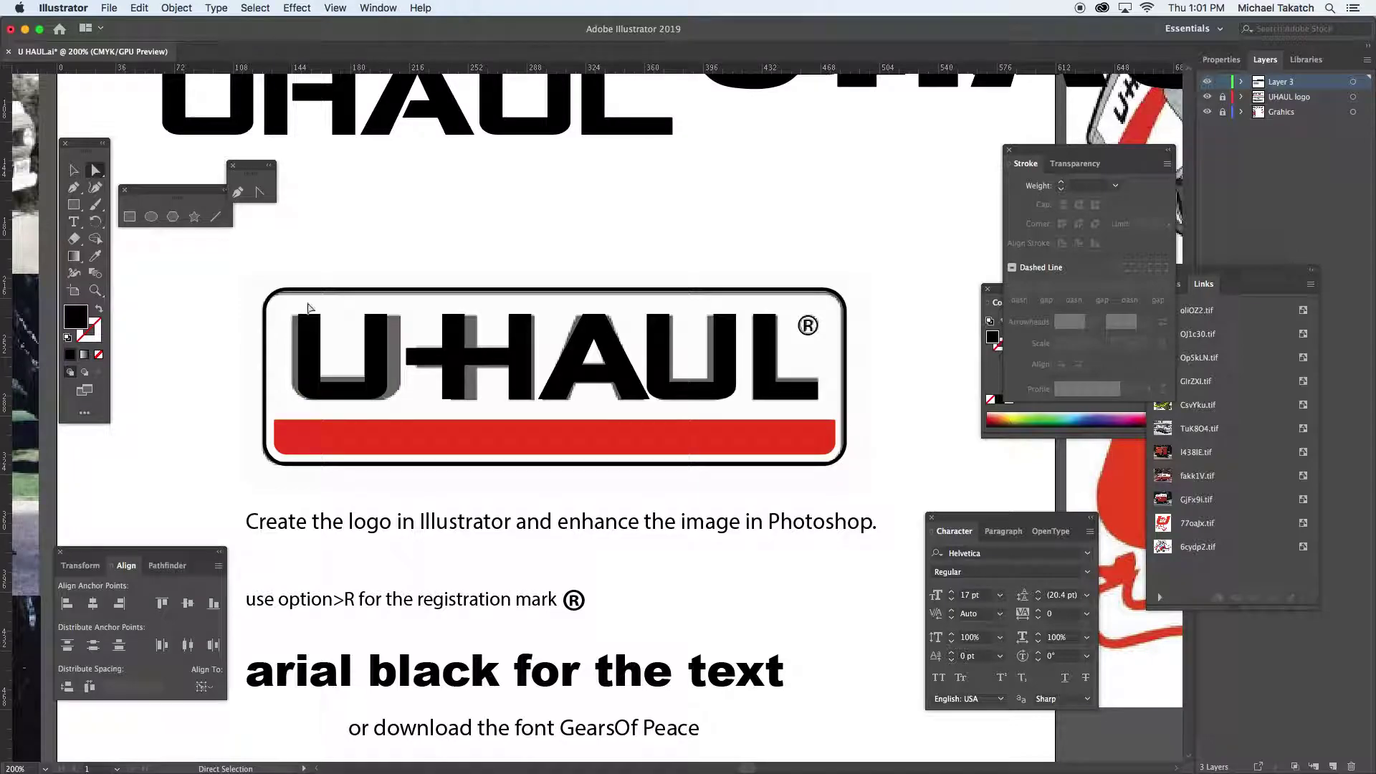
left_click_drag(1207, 97, 1209, 120)
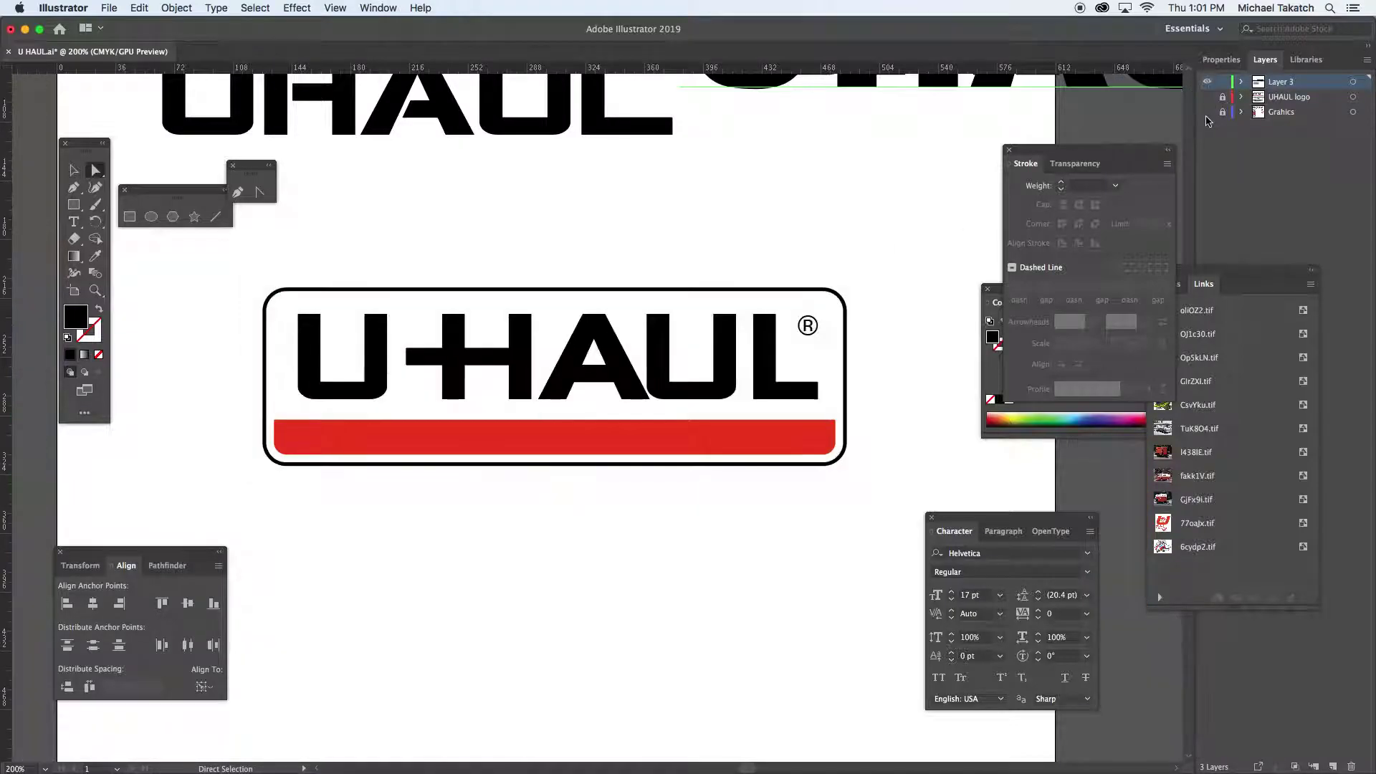
Copy the complete logo with its border, stripe, lettering and ® mark, and switch to Photoshop.
left_click(74, 170)
left_click_drag(250, 266, 892, 476)
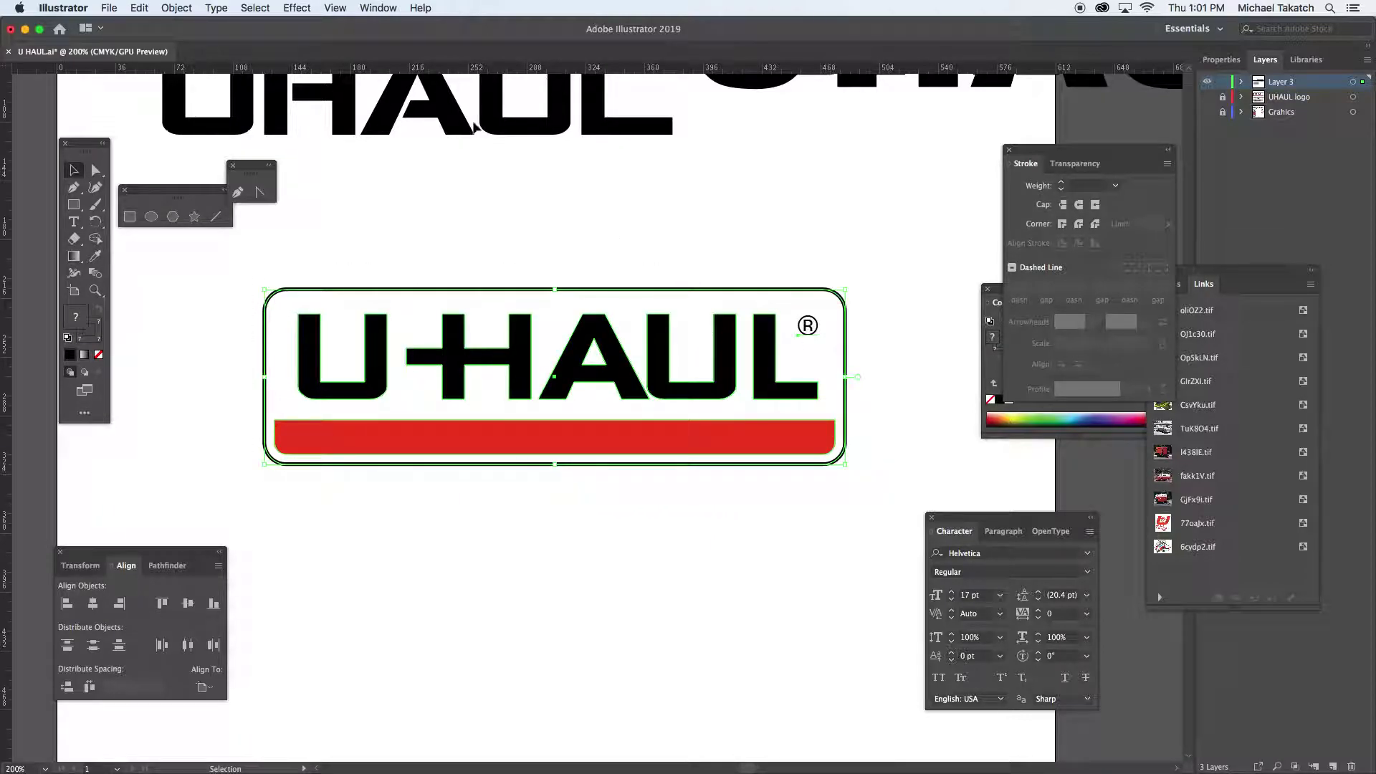
left_click(129, 8)
left_click(155, 75)
key("super+Tab")
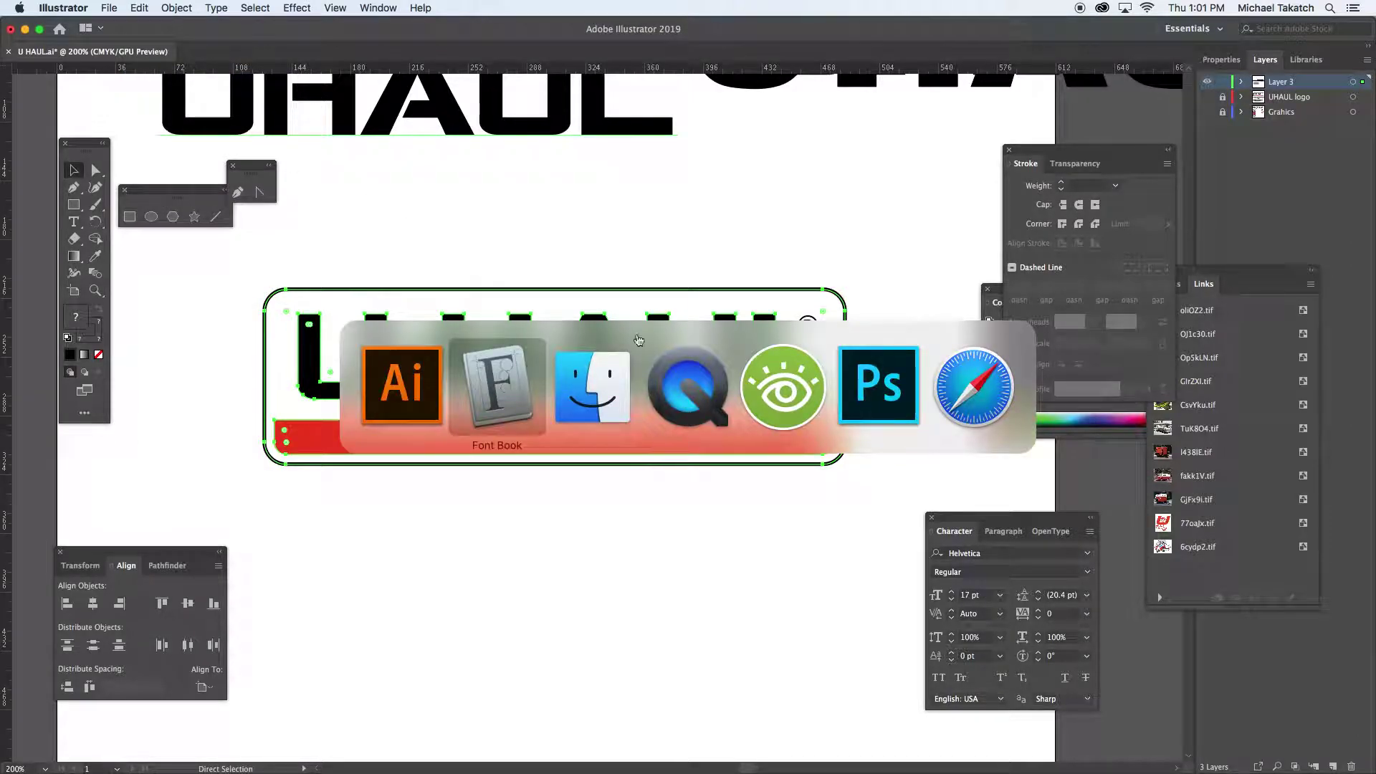
left_click(882, 412)
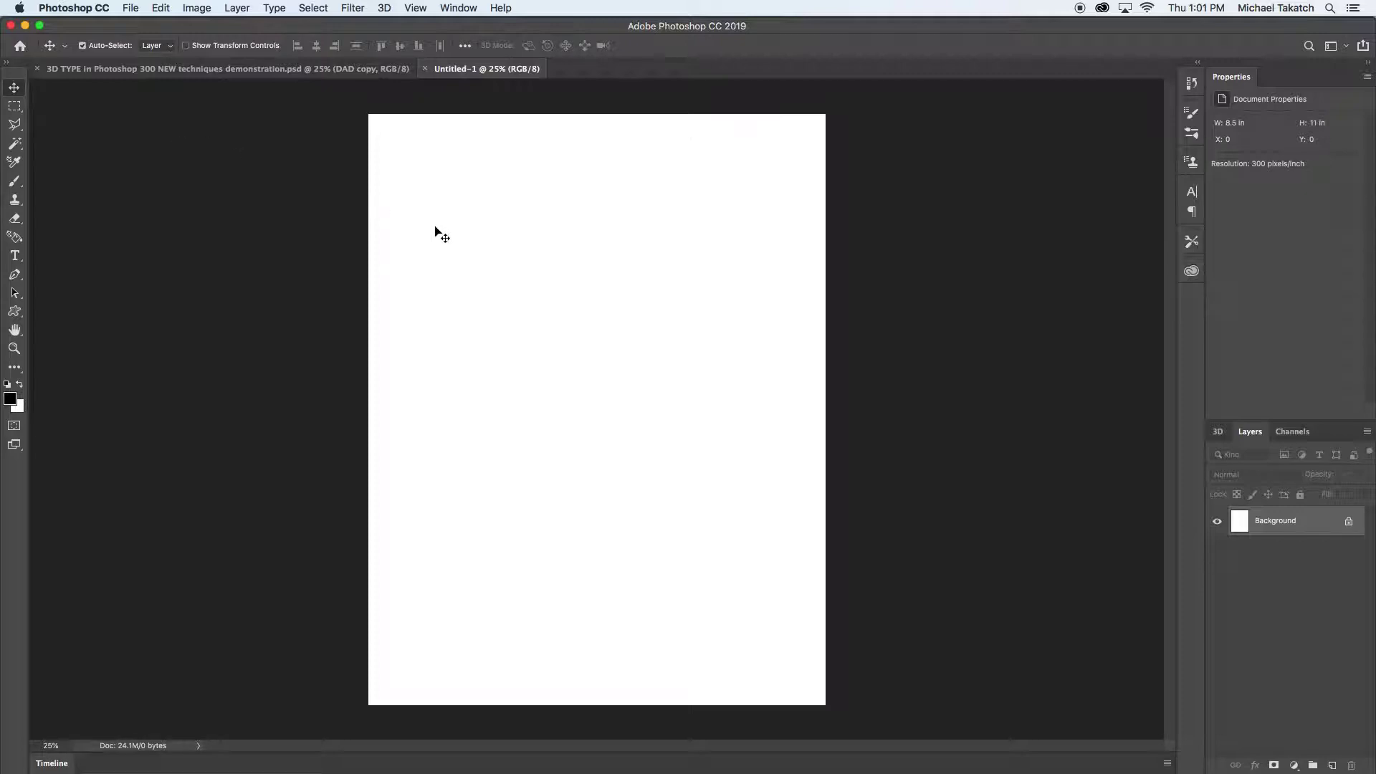
Add a new layer, paste the logo as pixels, and enlarge it to about 6.74 in wide in the page's upper half.
left_click(1332, 765)
key("super+v")
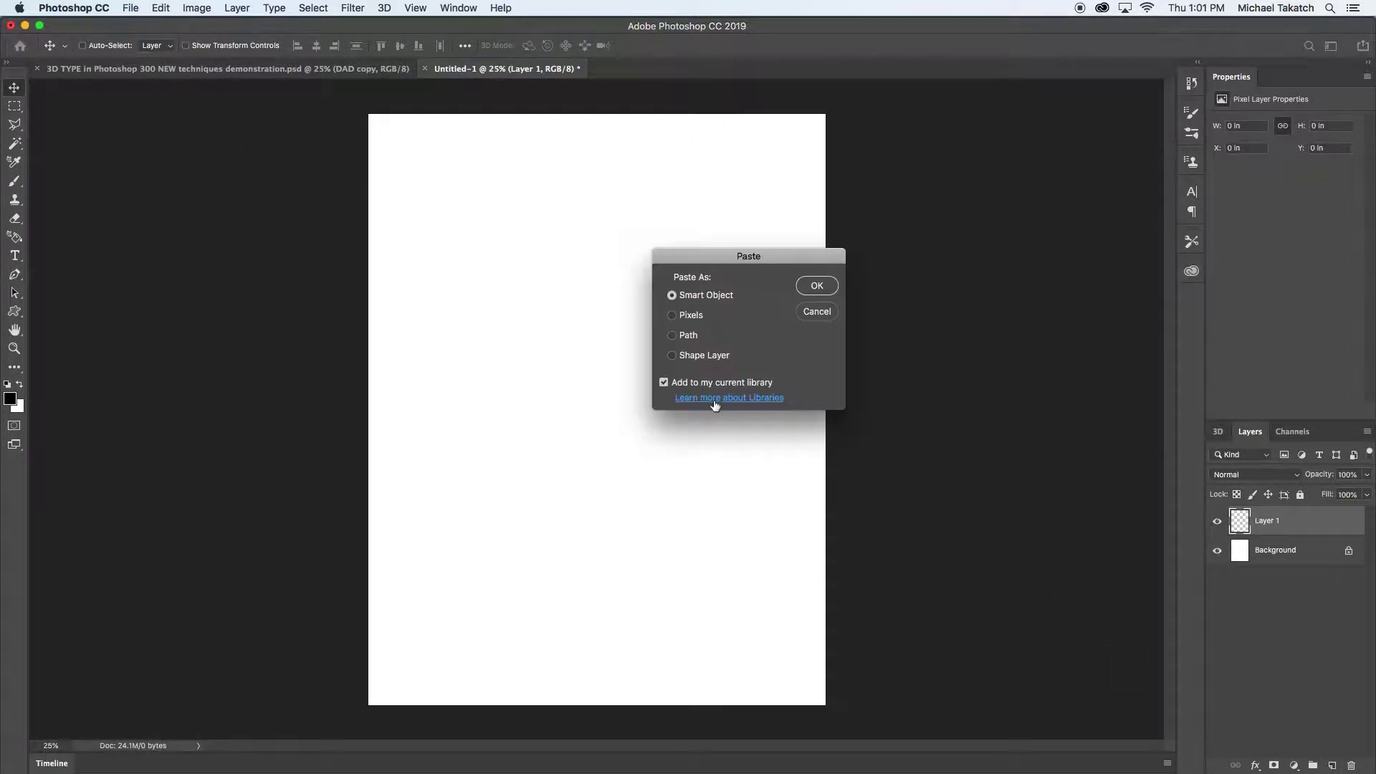
left_click_drag(781, 266, 300, 164)
left_click(212, 219)
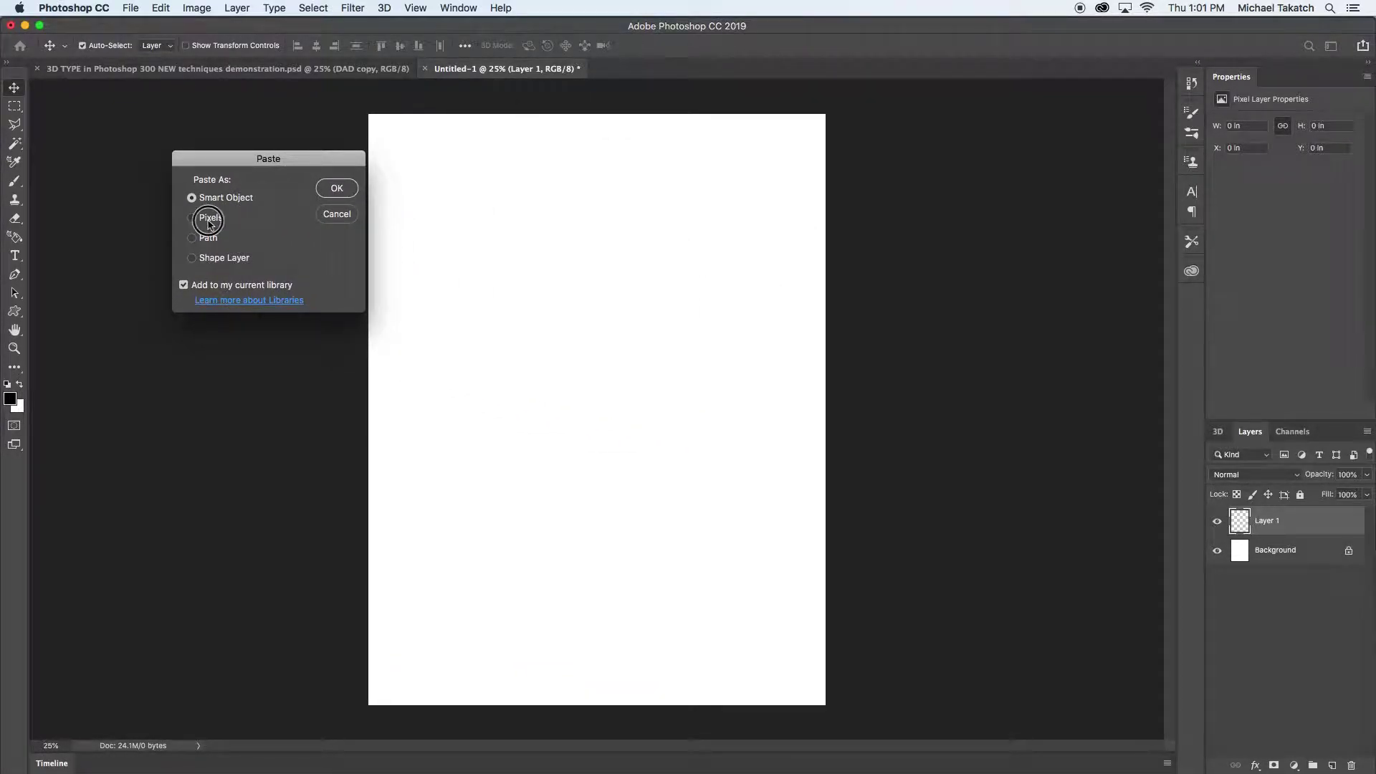
left_click(337, 189)
left_click_drag(728, 371, 748, 323)
key("Return")
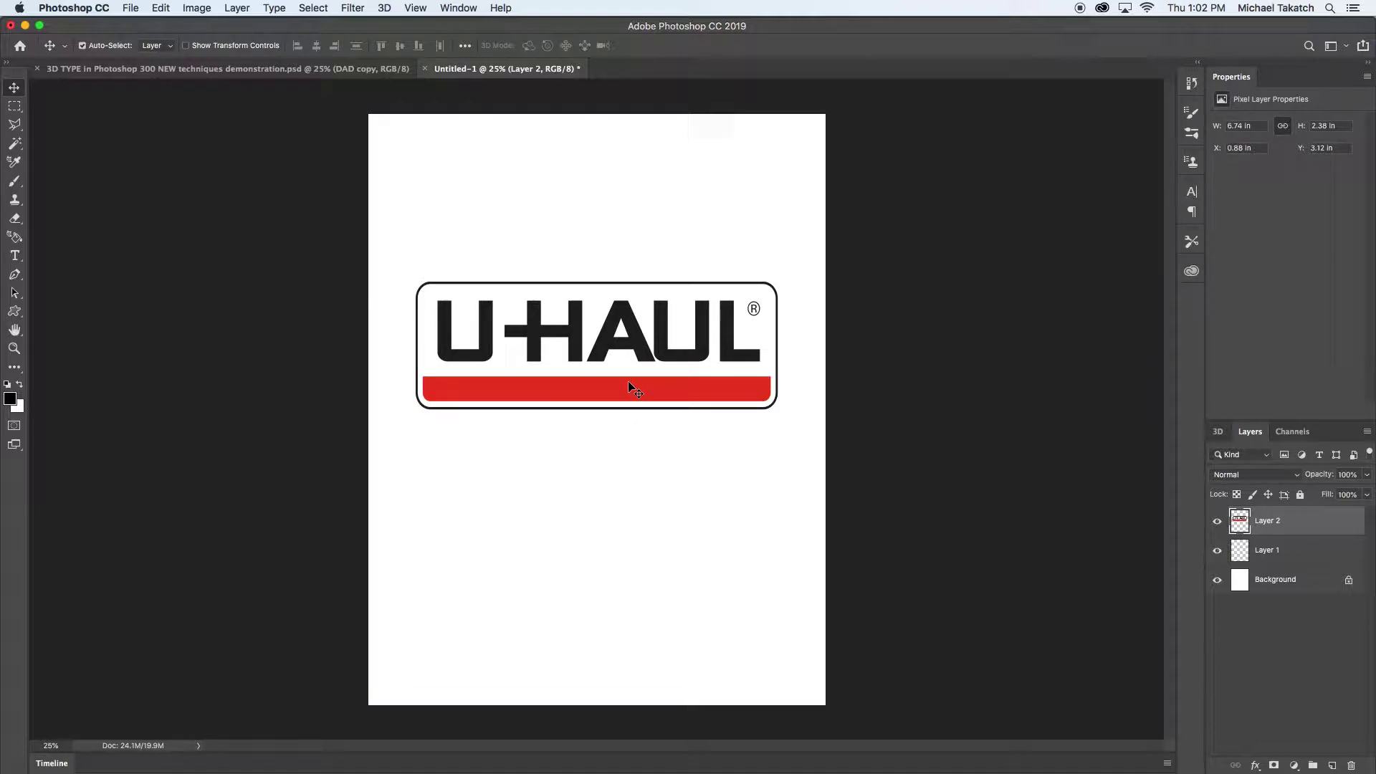
Hide the Background layer to check the pasted logo for transparent areas, and show it again.
left_click(1217, 581)
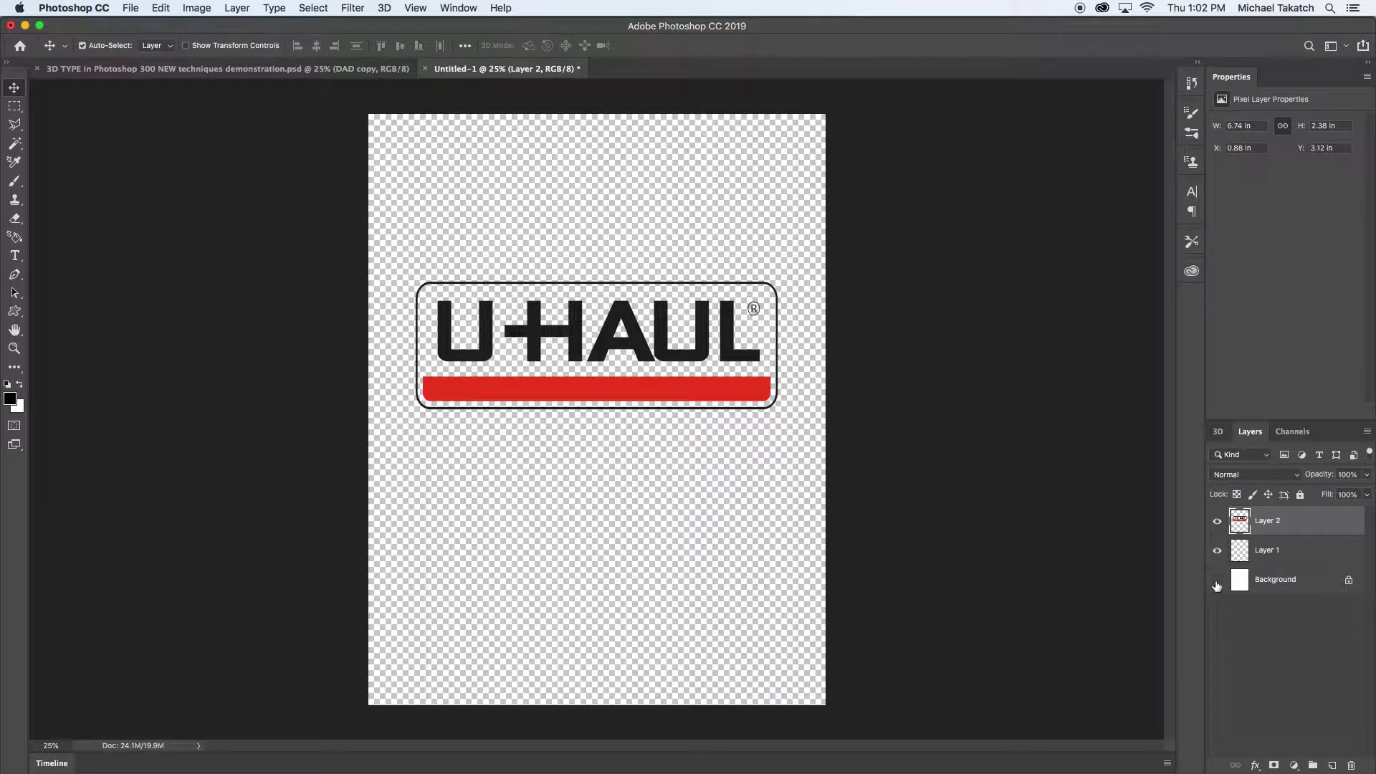
left_click(1217, 582)
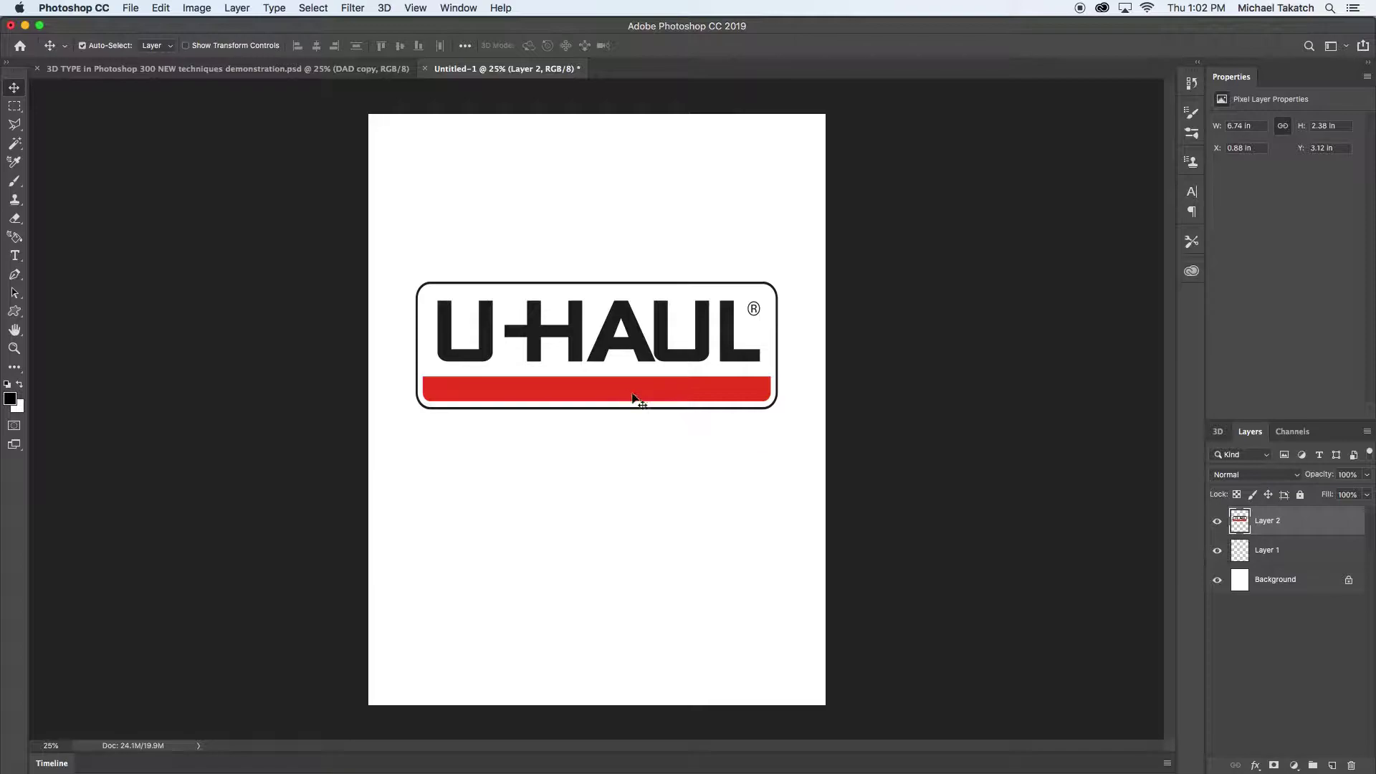
Switch to Illustrator and fill the logo's rounded border rectangle with white.
key("super+Tab")
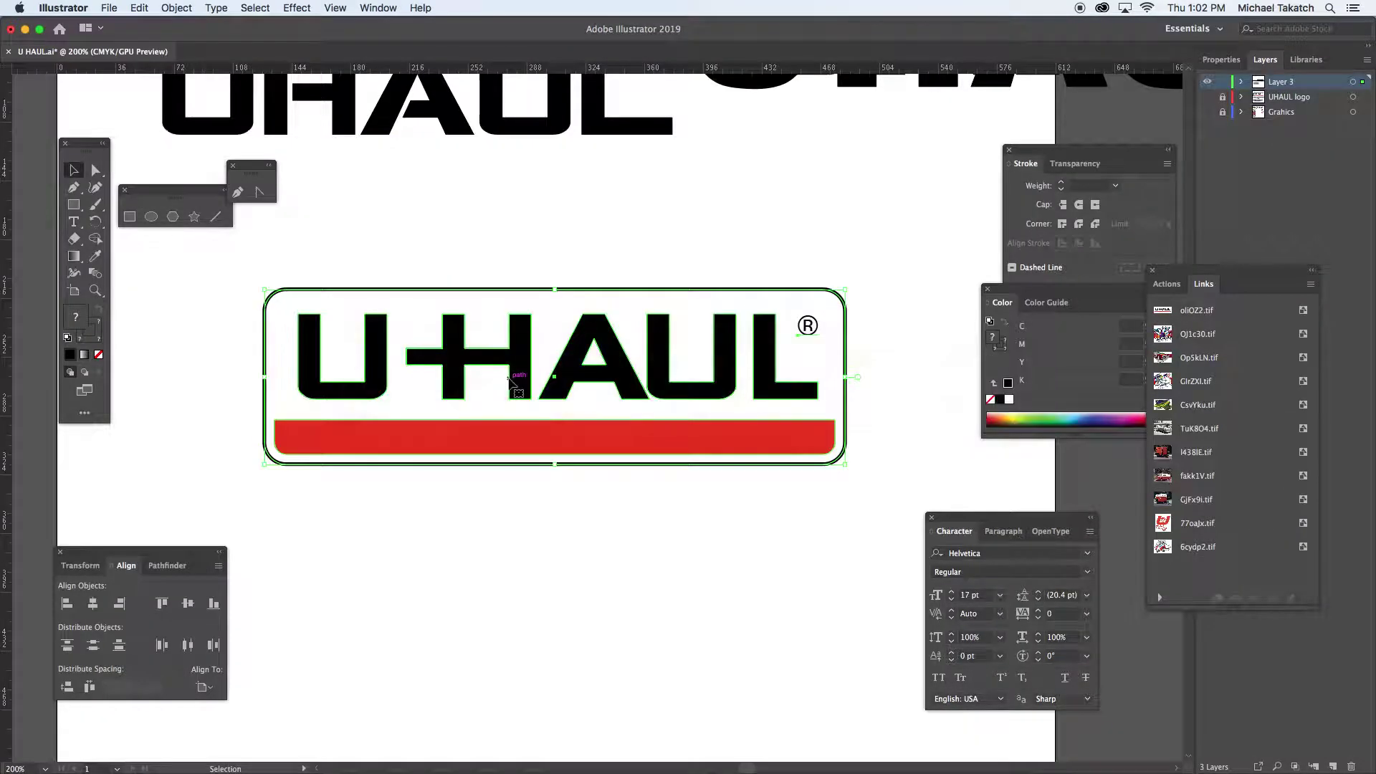
left_click(427, 290)
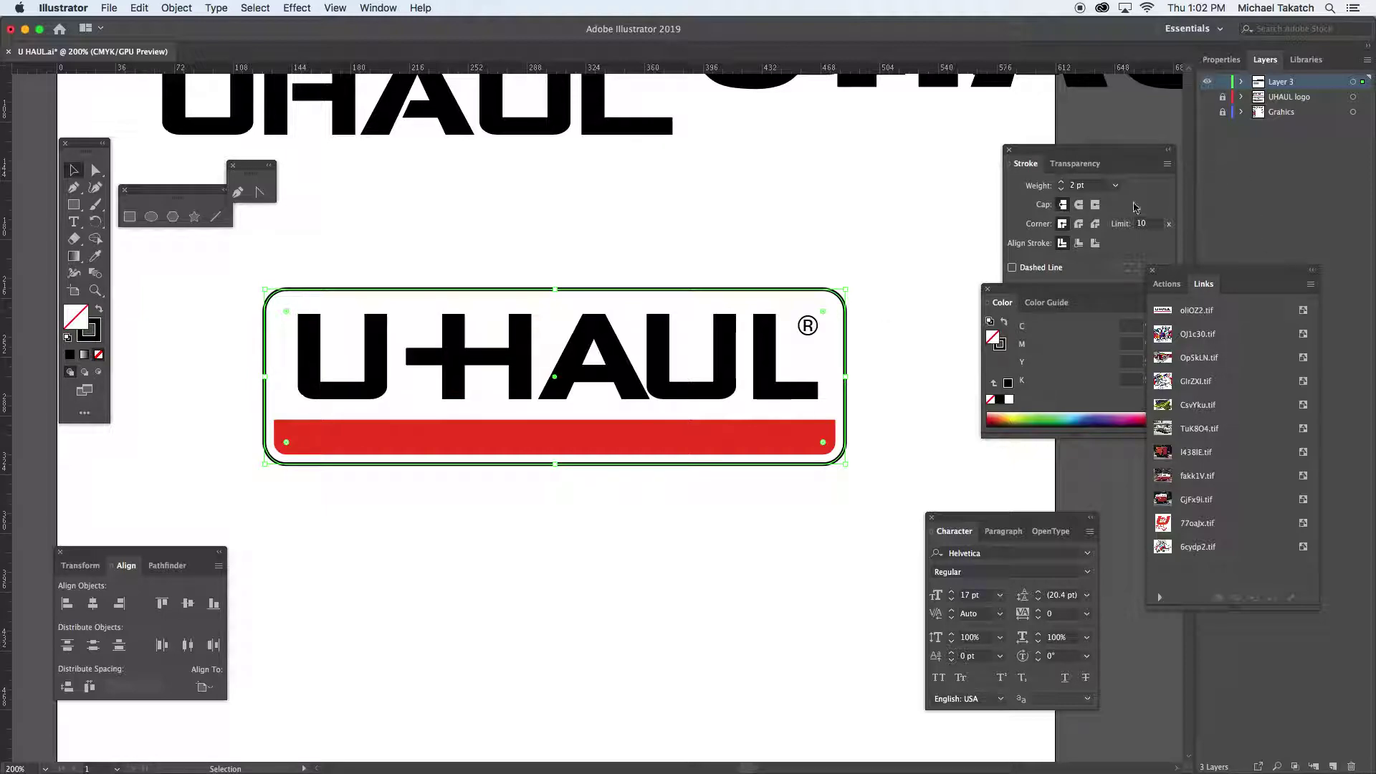
left_click(1009, 399)
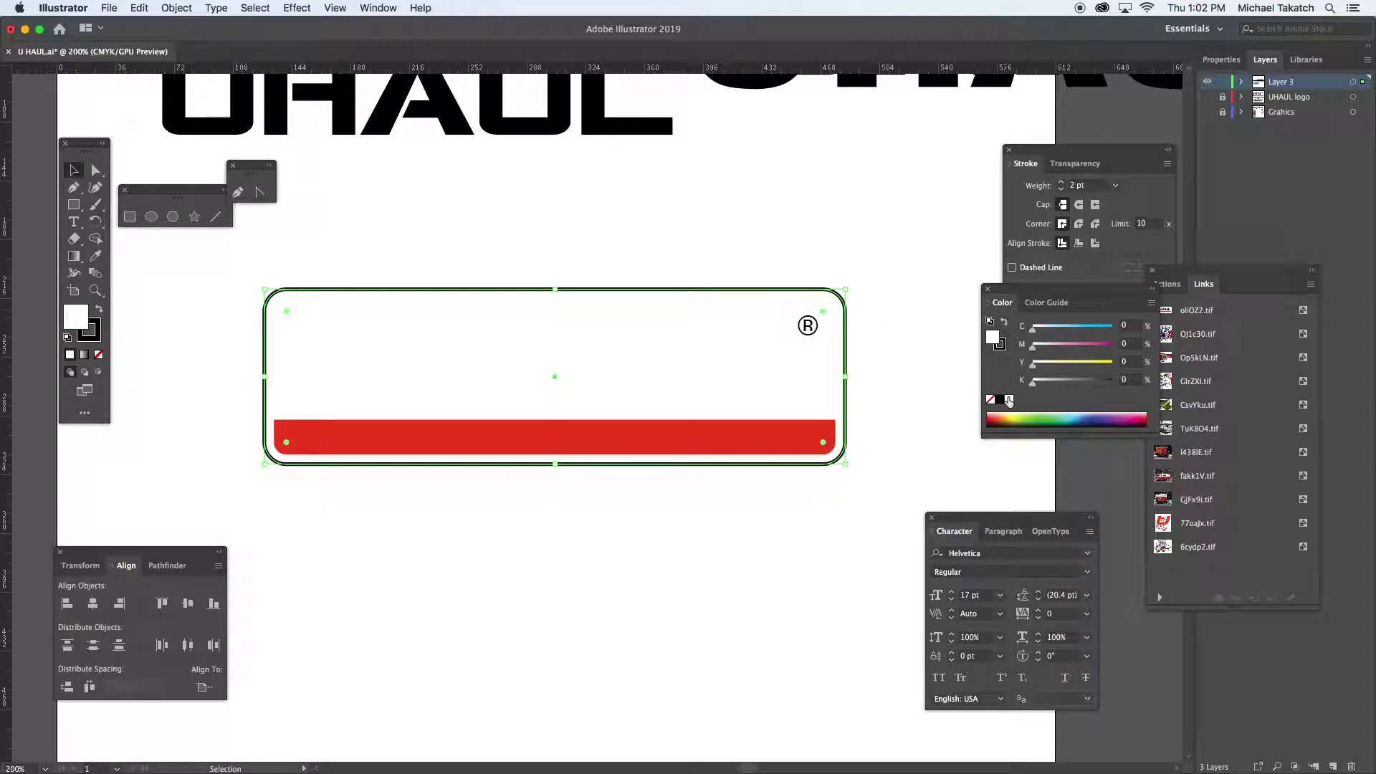
Send the white-filled rounded rectangle to the back, behind the lettering and red stripe.
left_click(571, 246)
left_click(584, 288)
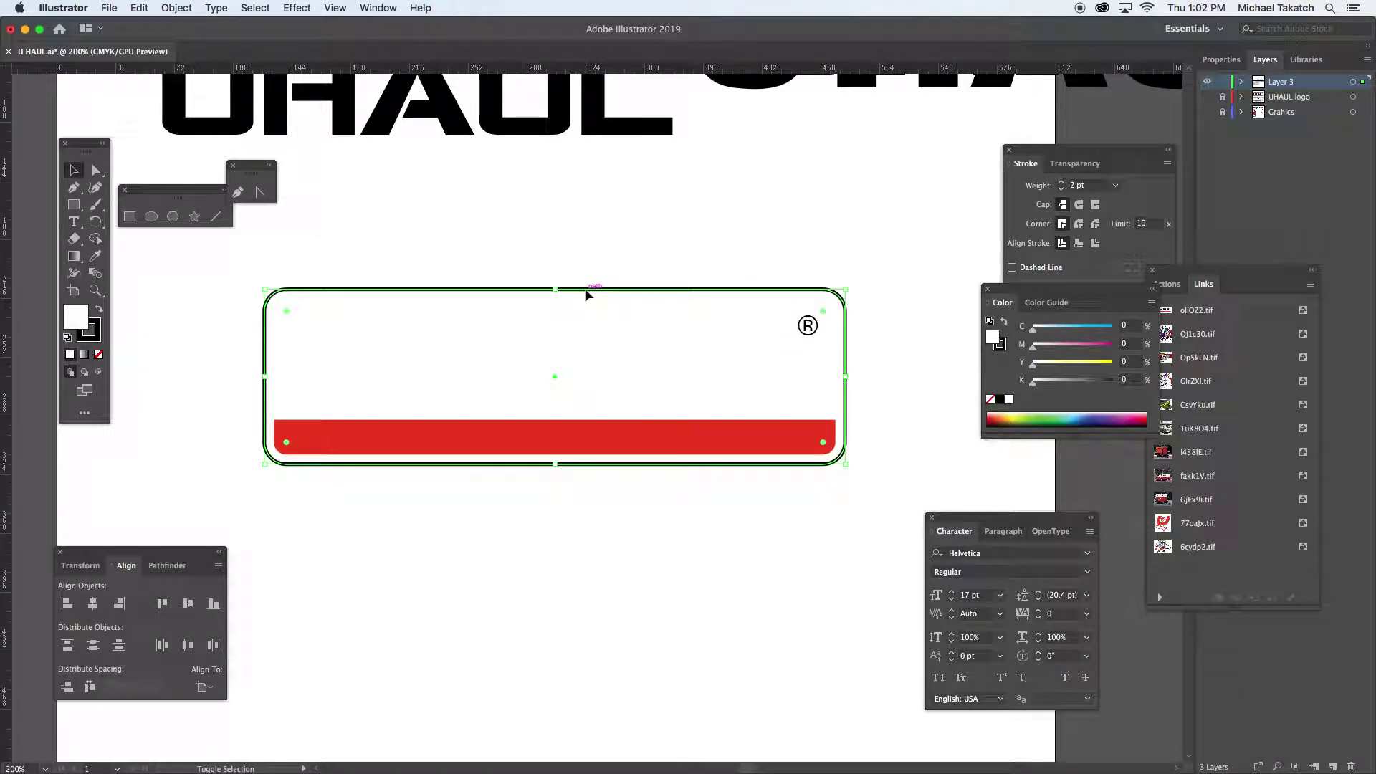
left_click(192, 8)
mouse_move(215, 39)
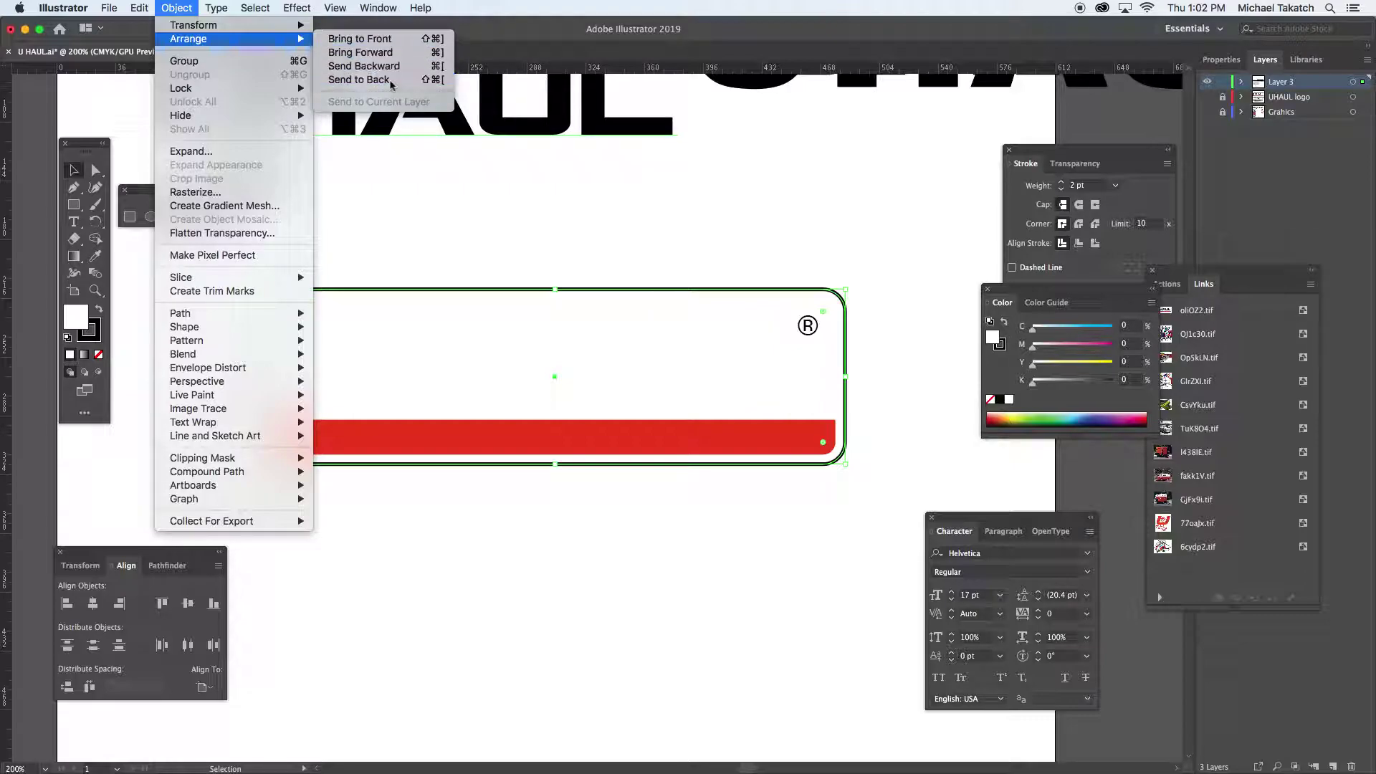
left_click(391, 83)
Copy the whole logo with its white background, switch to Photoshop and delete the previously pasted Layer 2.
left_click_drag(237, 264, 875, 485)
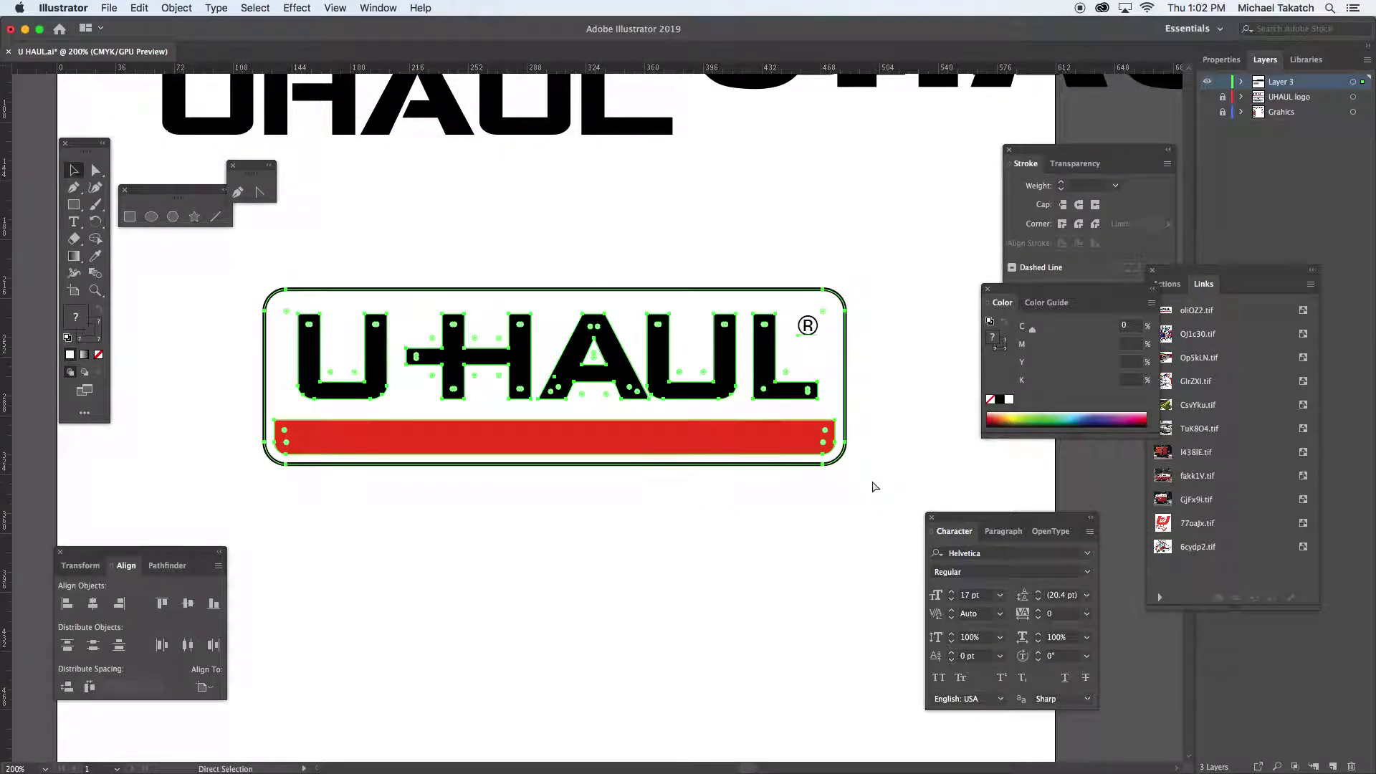
key("super+Tab")
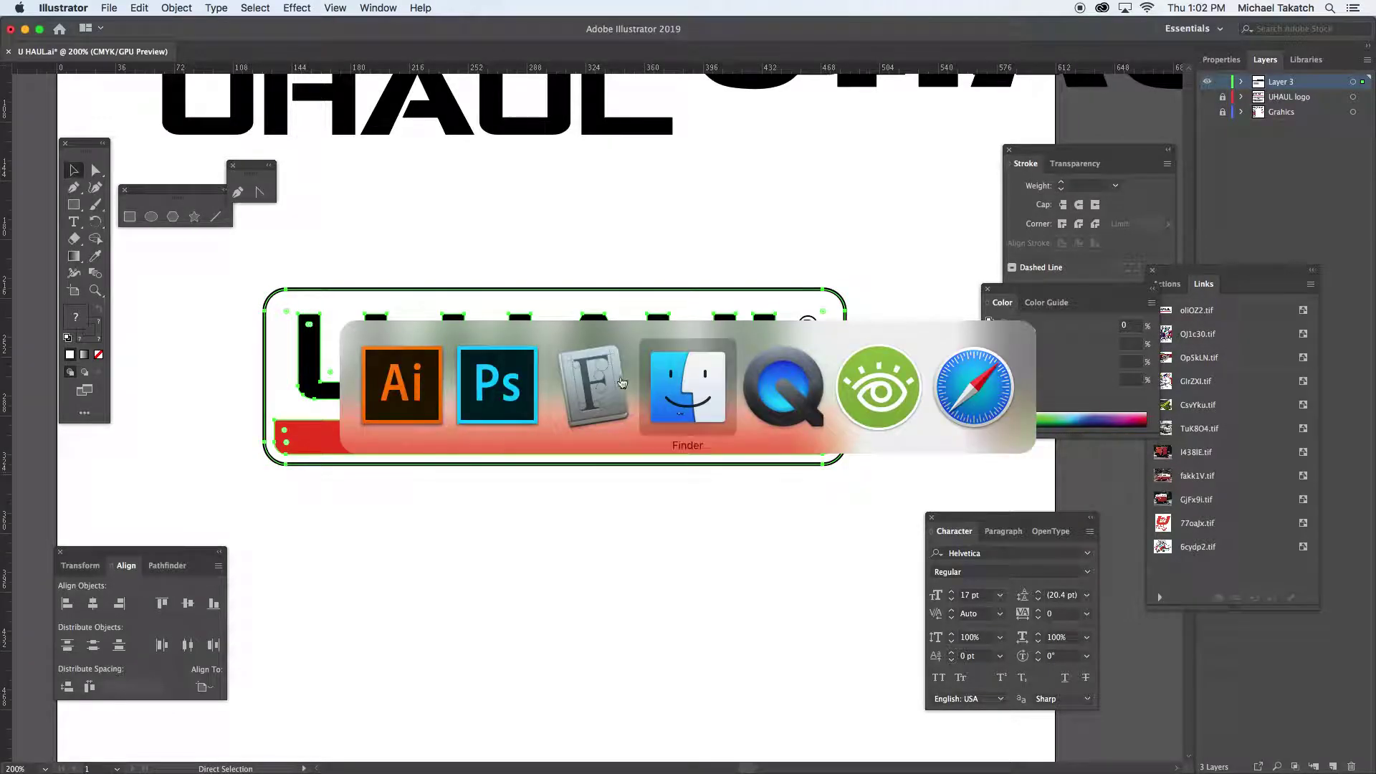
left_click(518, 365)
left_click_drag(1291, 526, 1350, 764)
Paste the logo as pixels, enlarge it to about 7.17 in wide and place it in the page's upper half.
key("super+v")
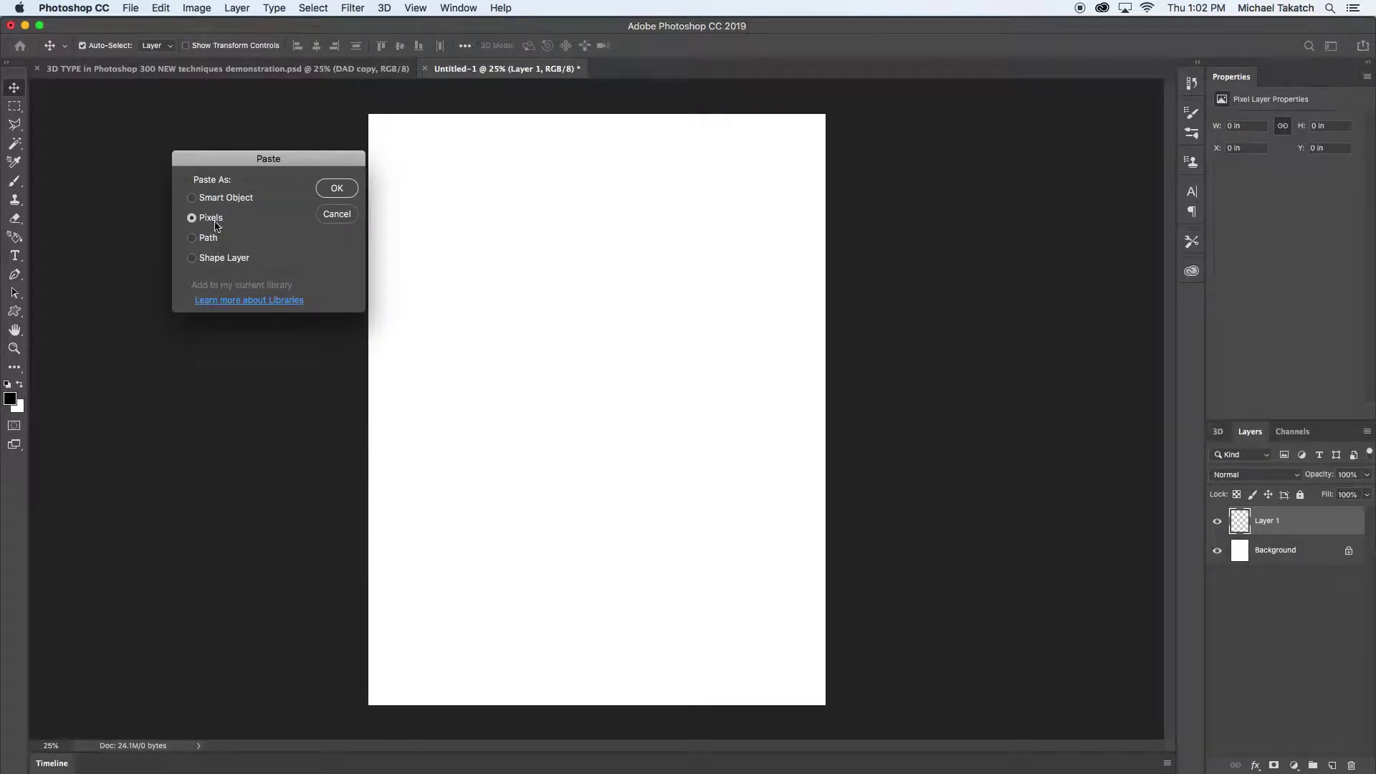
left_click(337, 189)
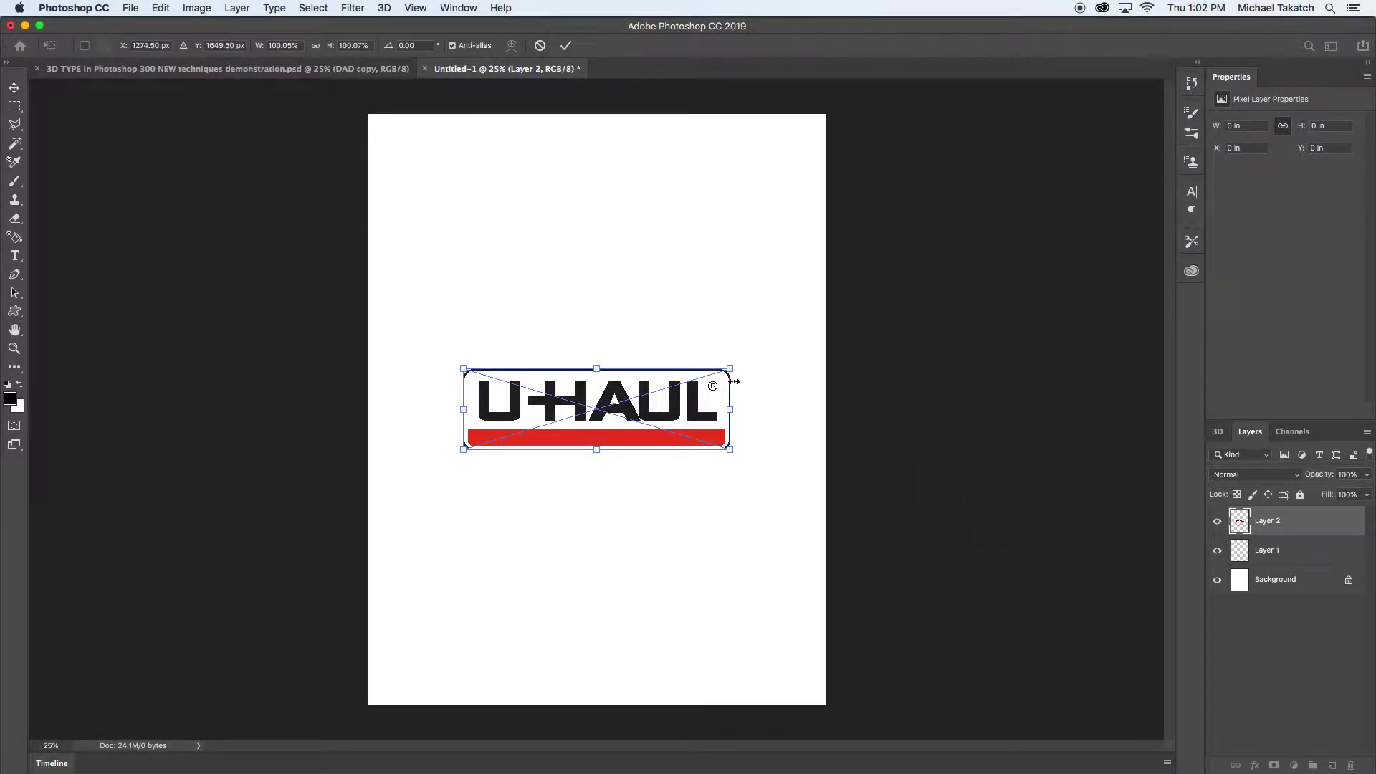
left_click_drag(730, 367, 825, 339)
left_click_drag(778, 381, 739, 304)
key("Return")
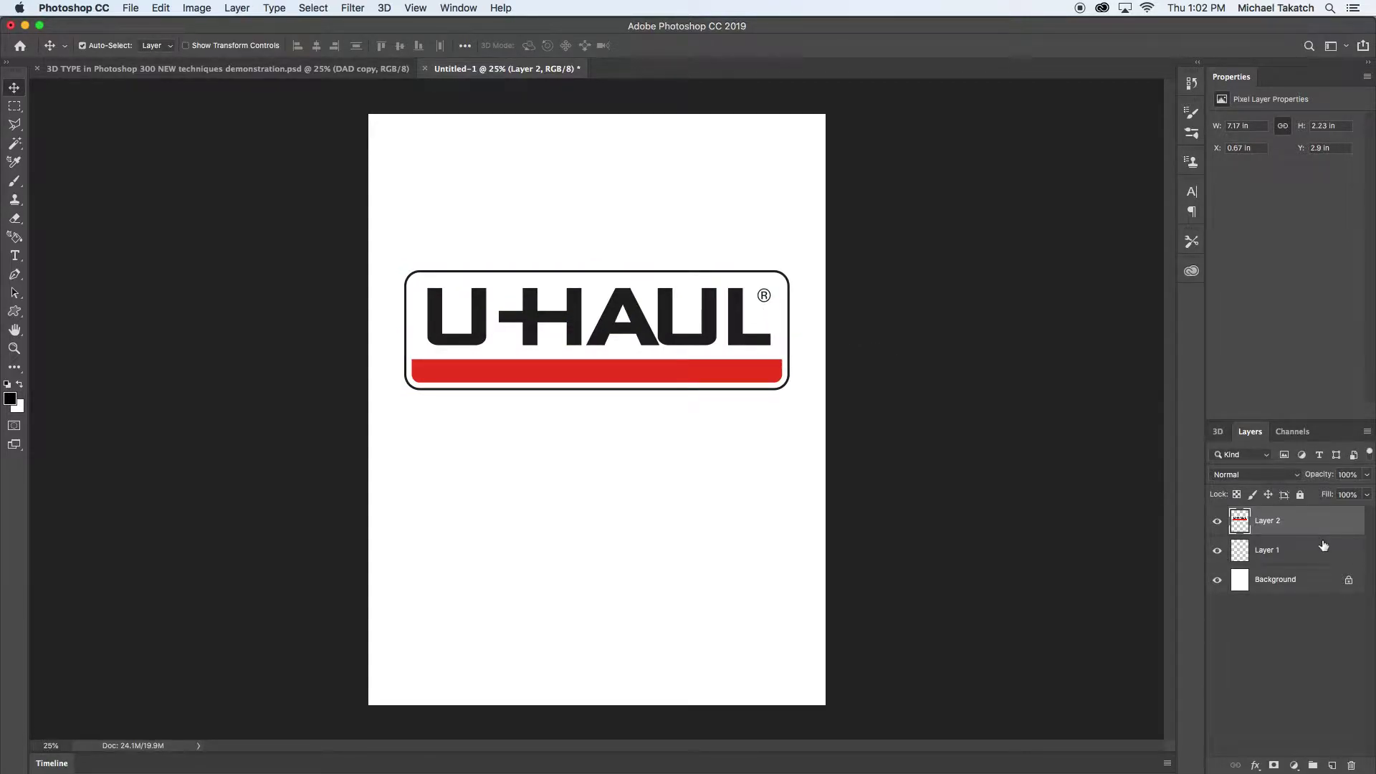
Add a drop shadow offset down and left of the logo, with 21% opacity, 60° angle, 124 px distance and 6% spread.
double_click(1317, 527)
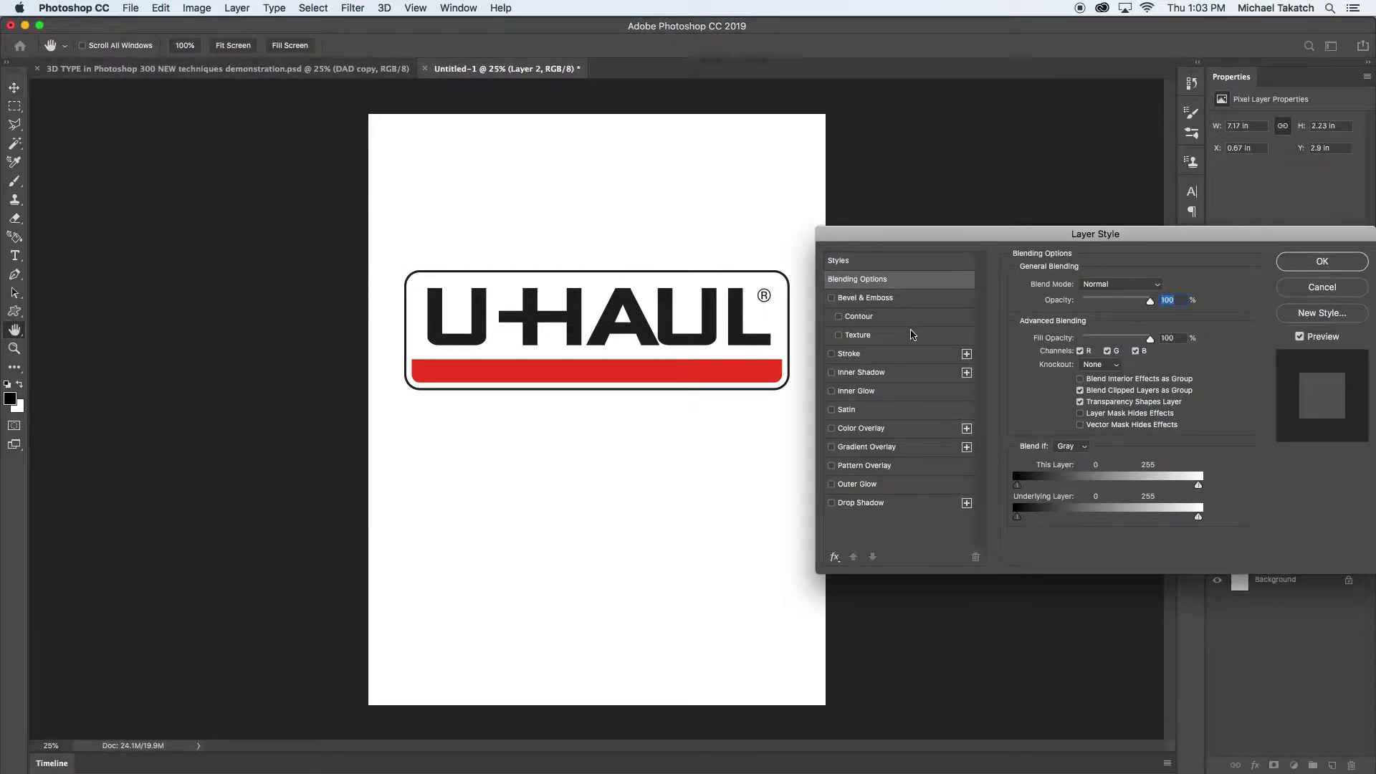
left_click(860, 503)
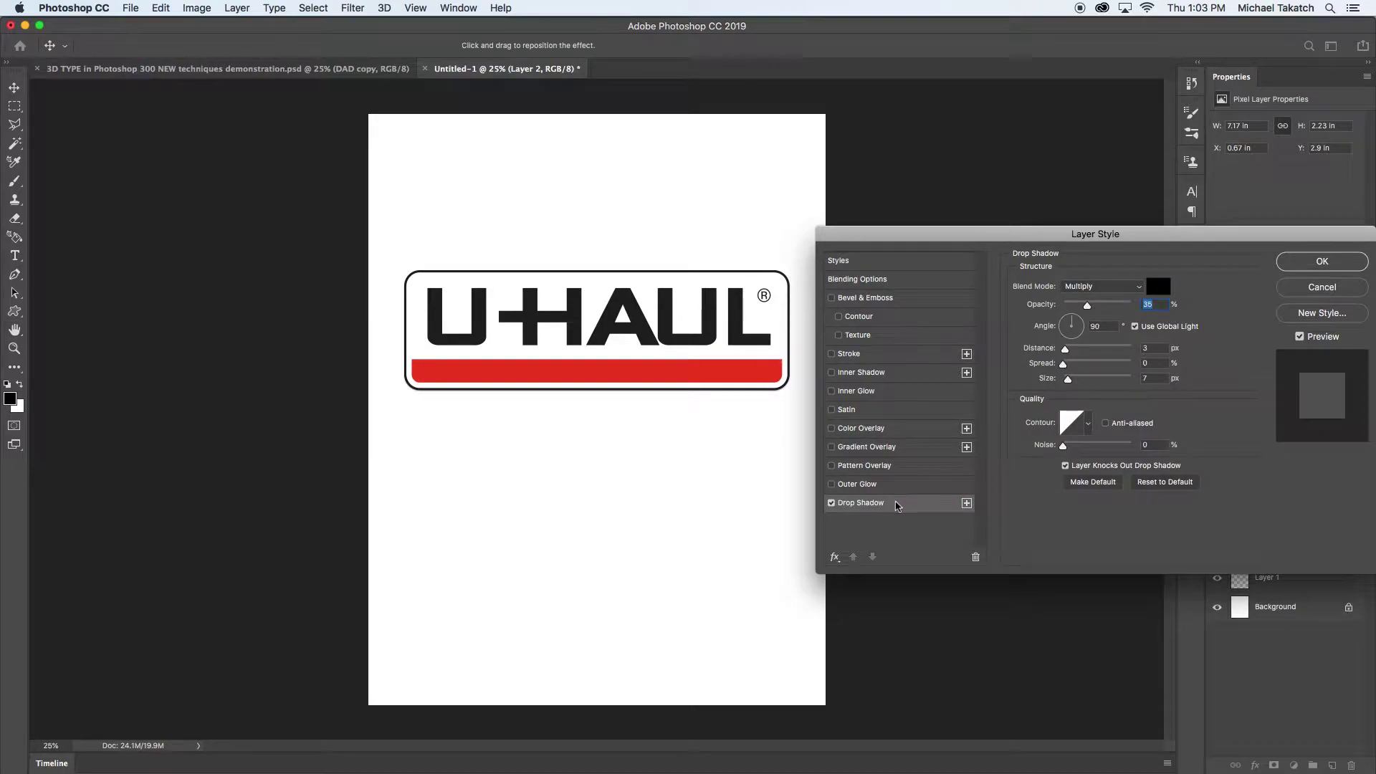
left_click_drag(694, 385, 675, 402)
left_click(1091, 351)
left_click(1068, 365)
left_click(1077, 306)
left_click_drag(762, 353, 749, 368)
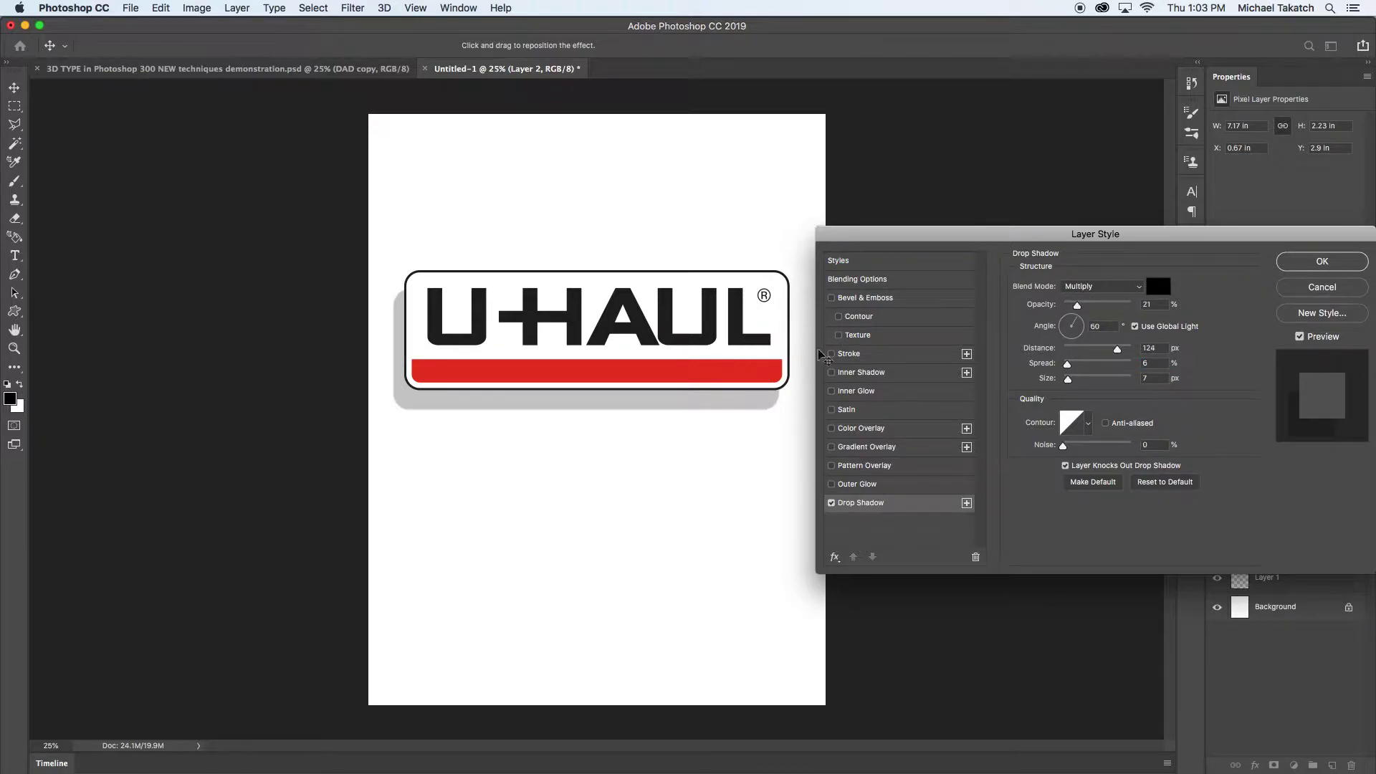
Add a Chisel Hard Inner Bevel with 100% depth and 35 px size to the logo, and apply the layer style.
left_click(922, 298)
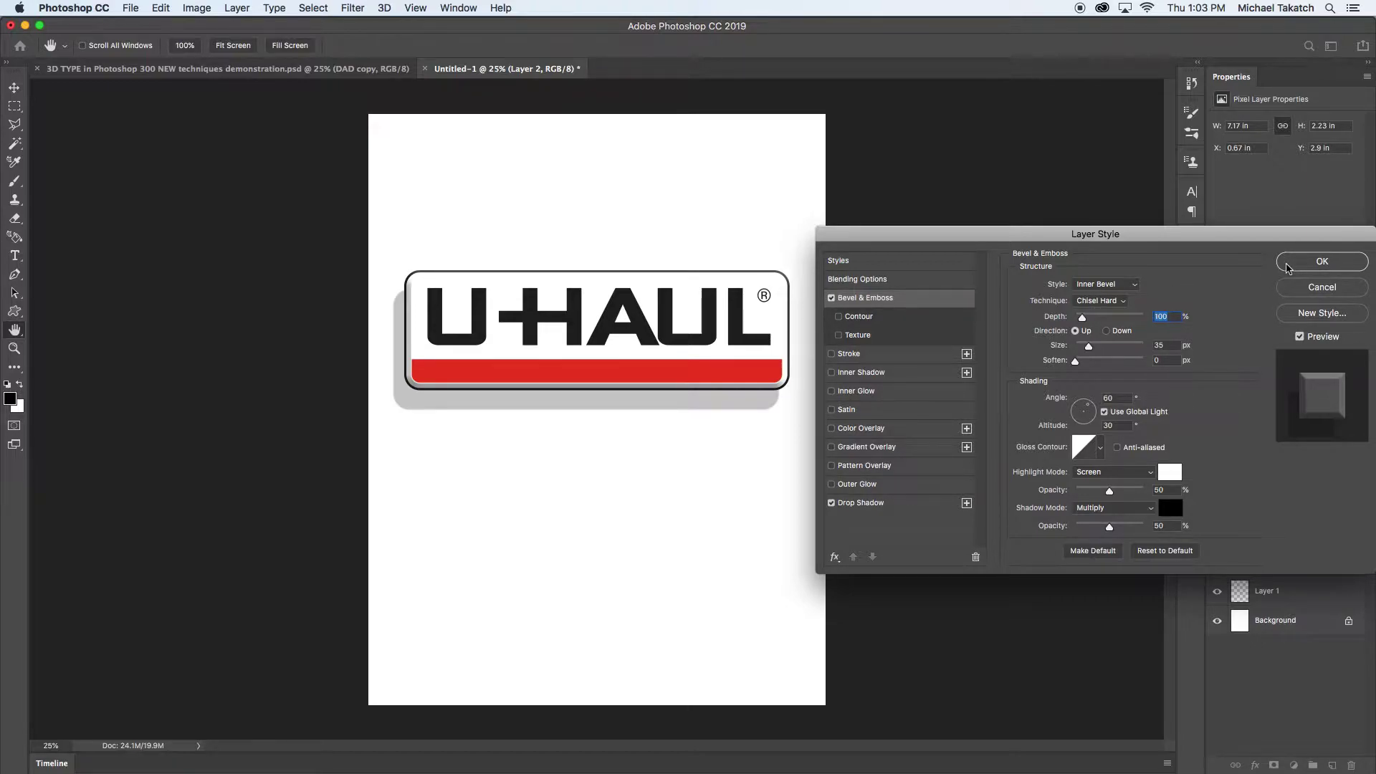
left_click(1287, 267)
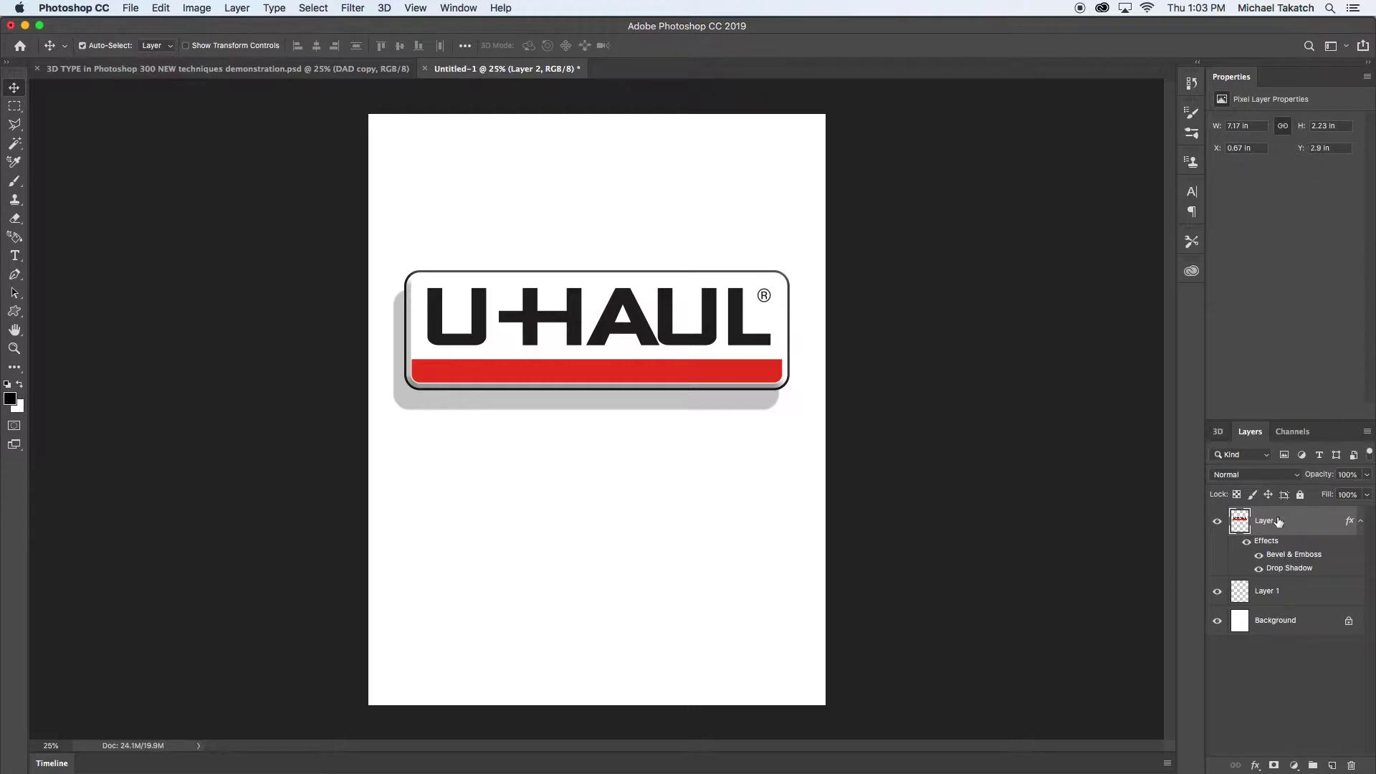
left_click(1241, 522, "super")
left_click(313, 9)
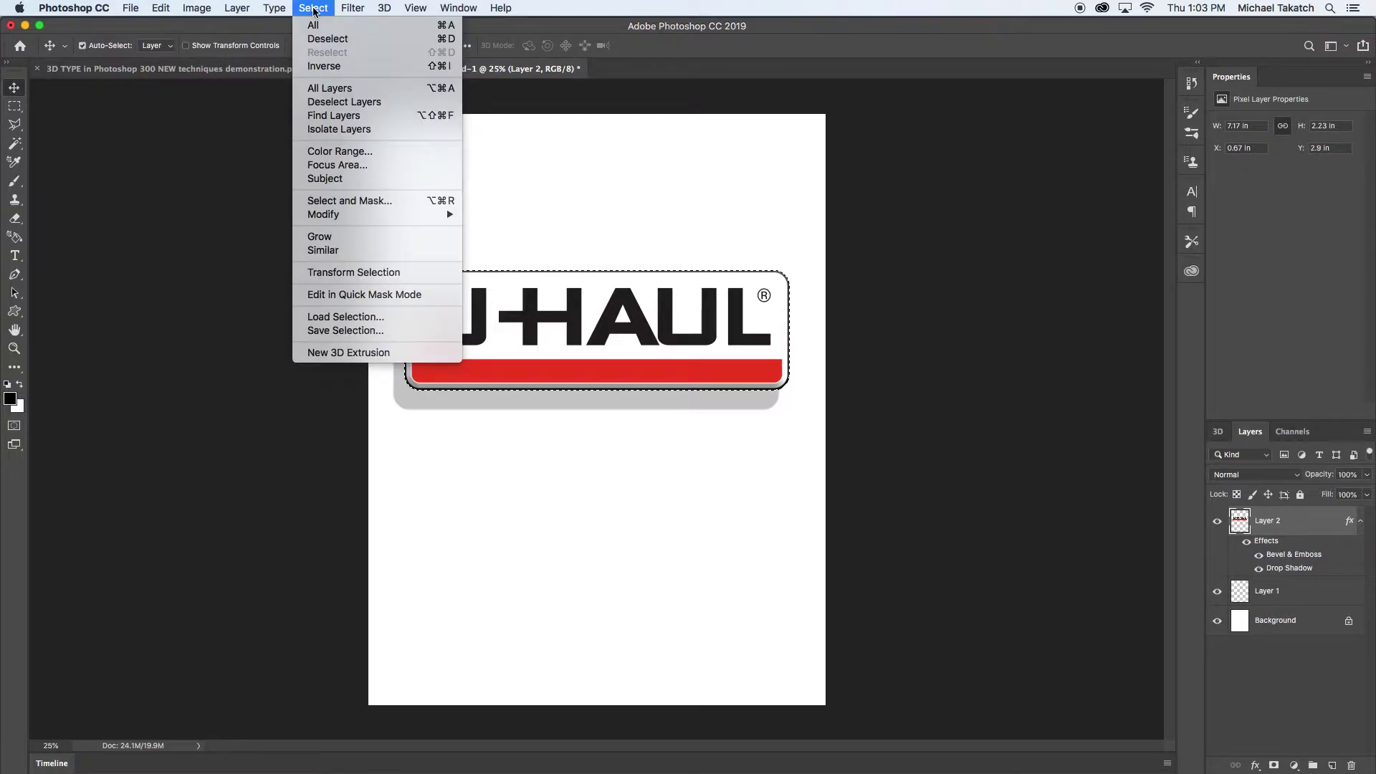
left_click(547, 192)
left_click(508, 202)
key("super+d")
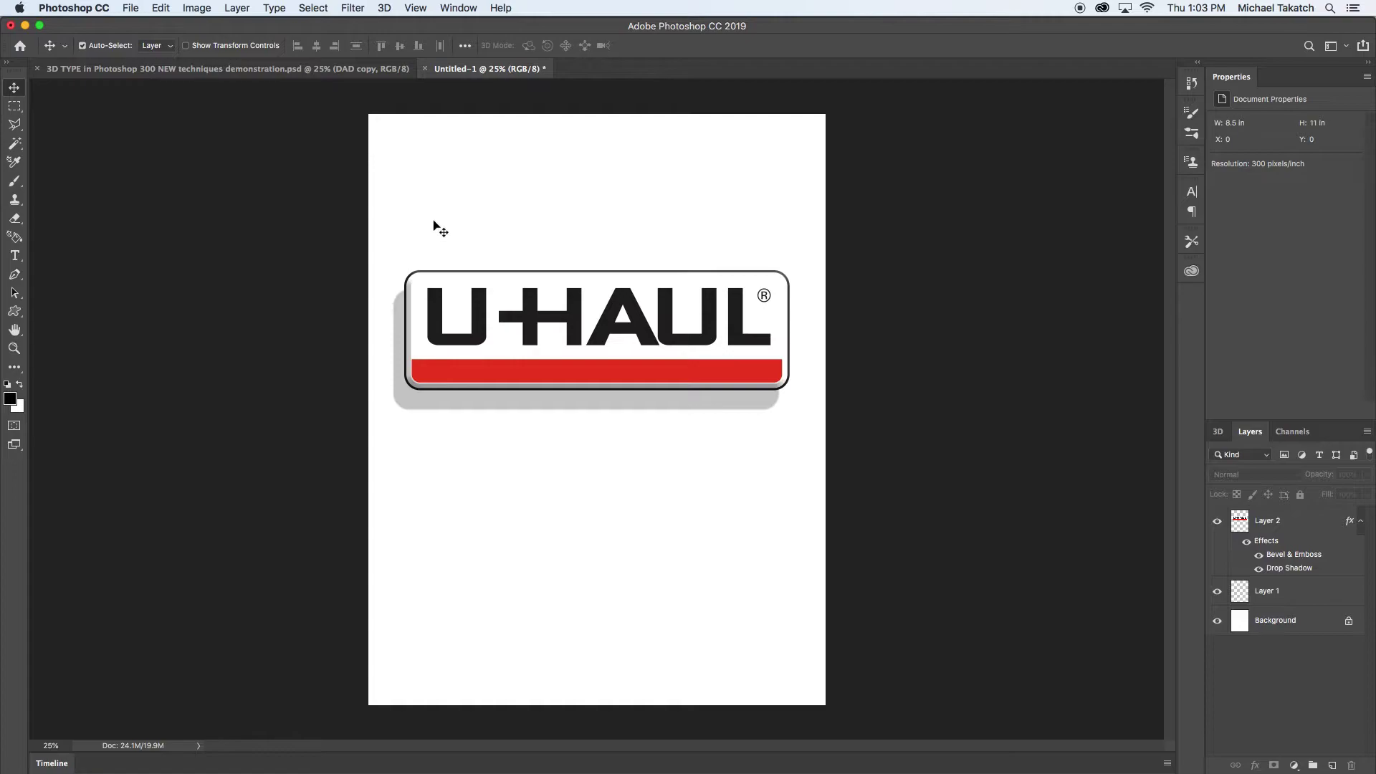
Display the page full screen without panels, enlarge and center the logo, and capture a screenshot of it with its shadow.
key("Tab")
key("f")
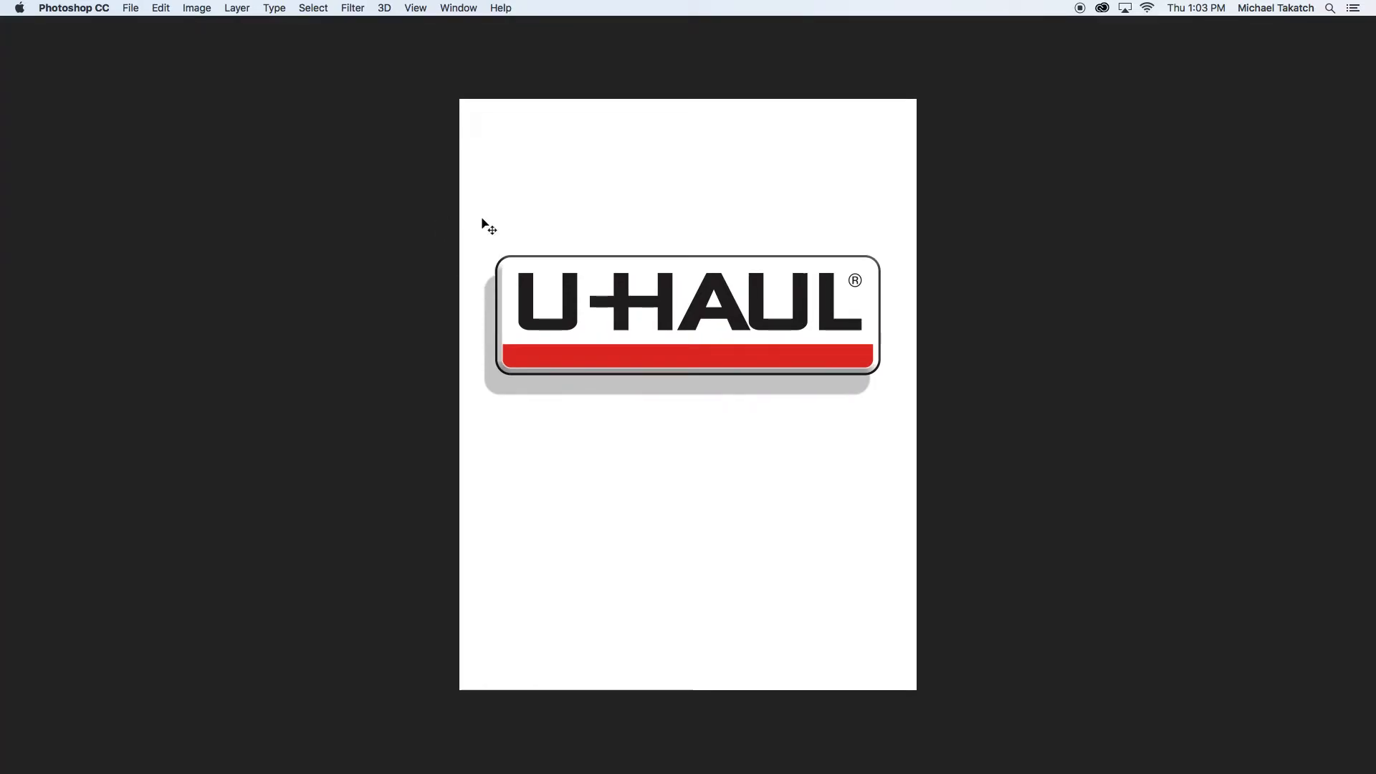
key("super+equal")
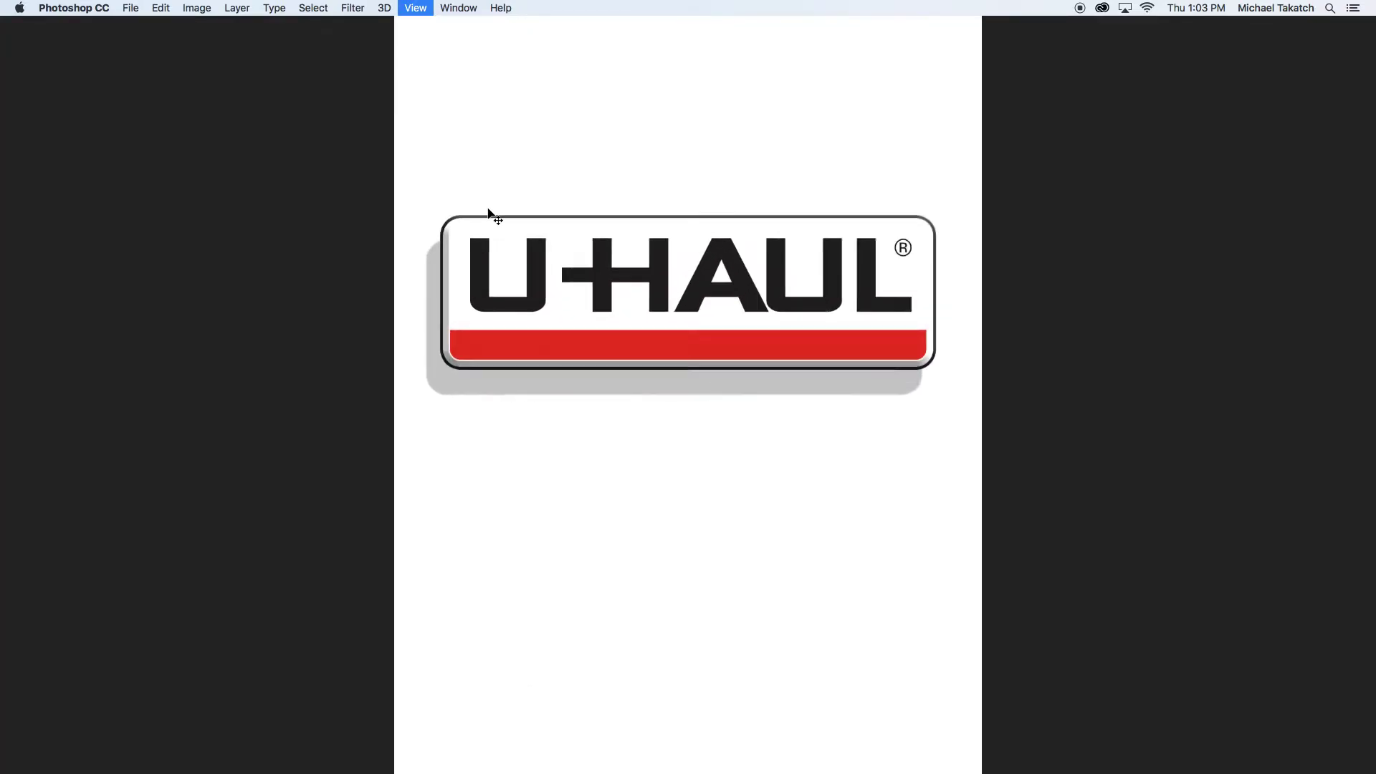
key("super+equal")
left_click_drag(520, 199, 472, 324)
key("m")
left_click_drag(216, 202, 1075, 579)
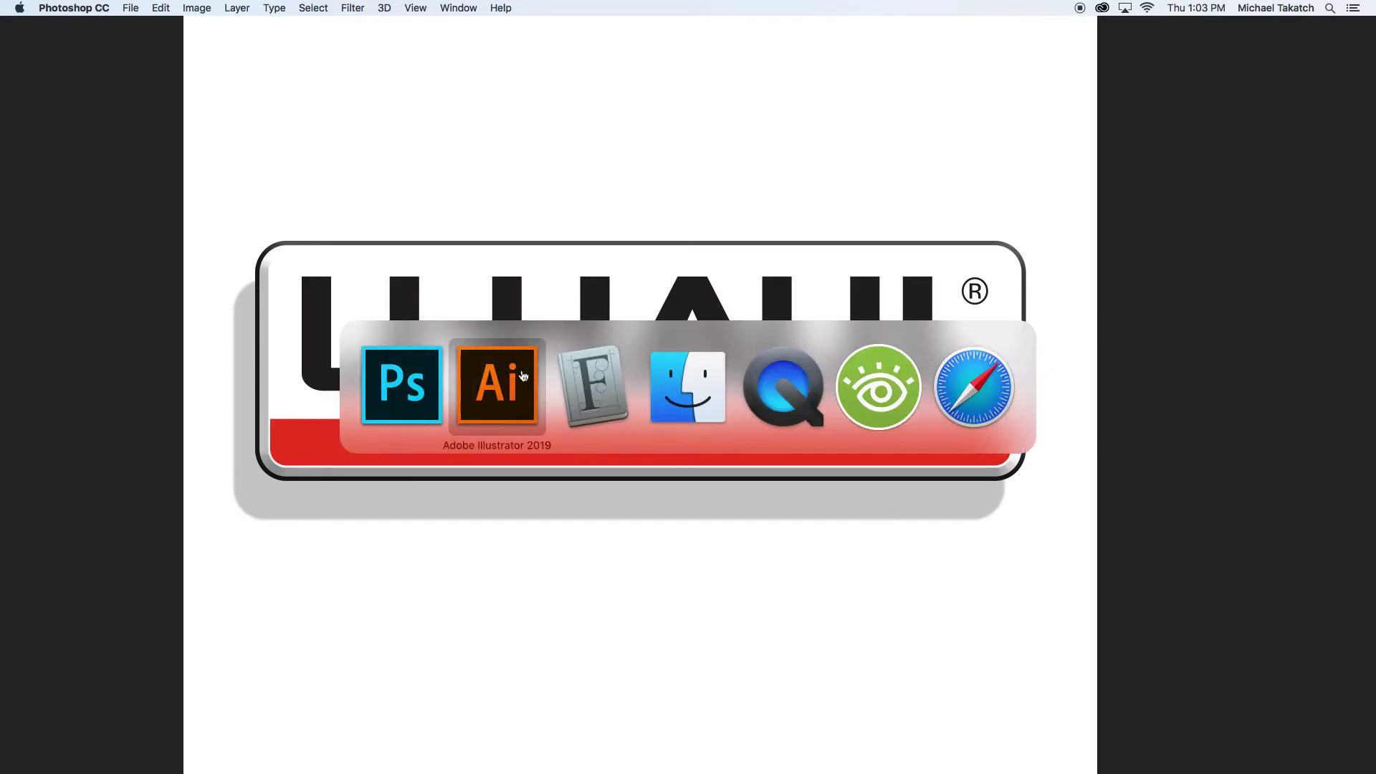
Switch to Finder and preview the newest screenshot of the logo in the Desktop folder.
left_click(696, 384)
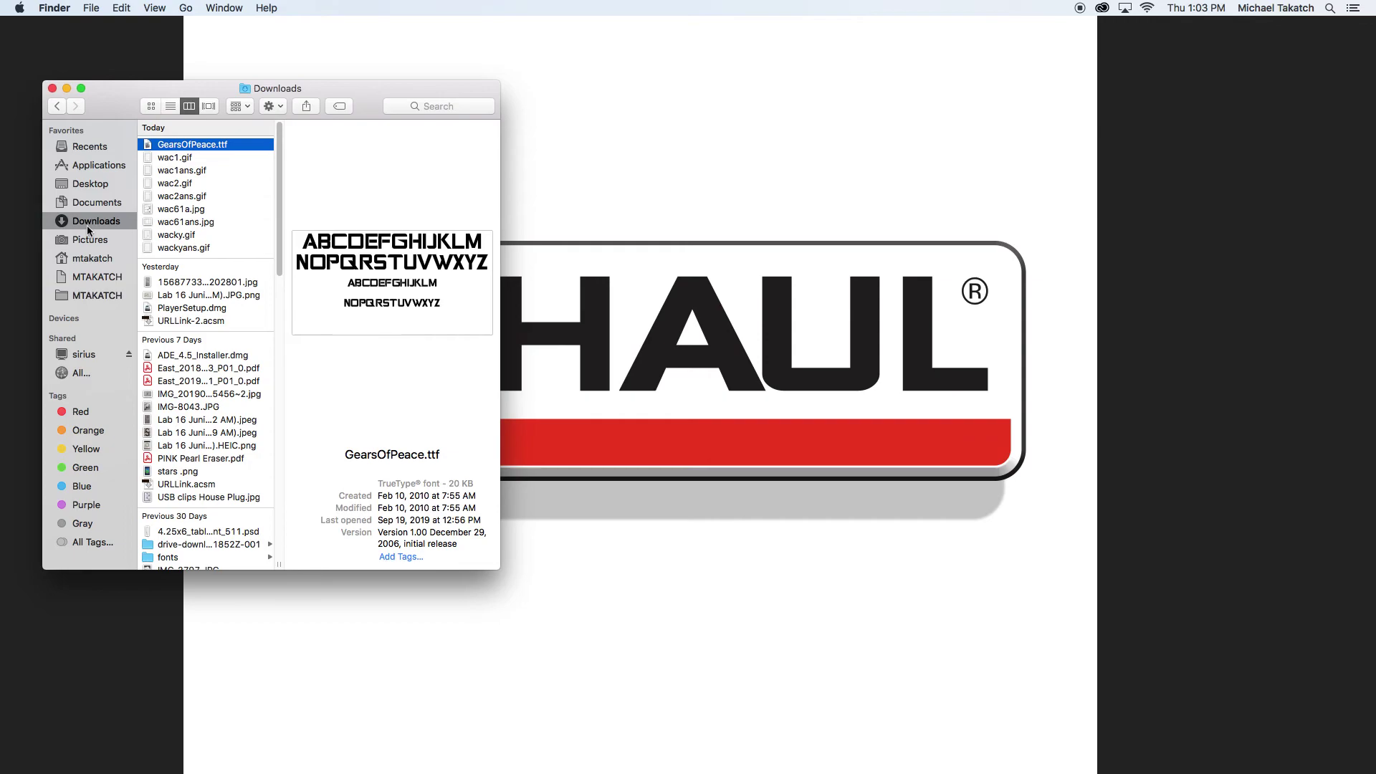
left_click(97, 184)
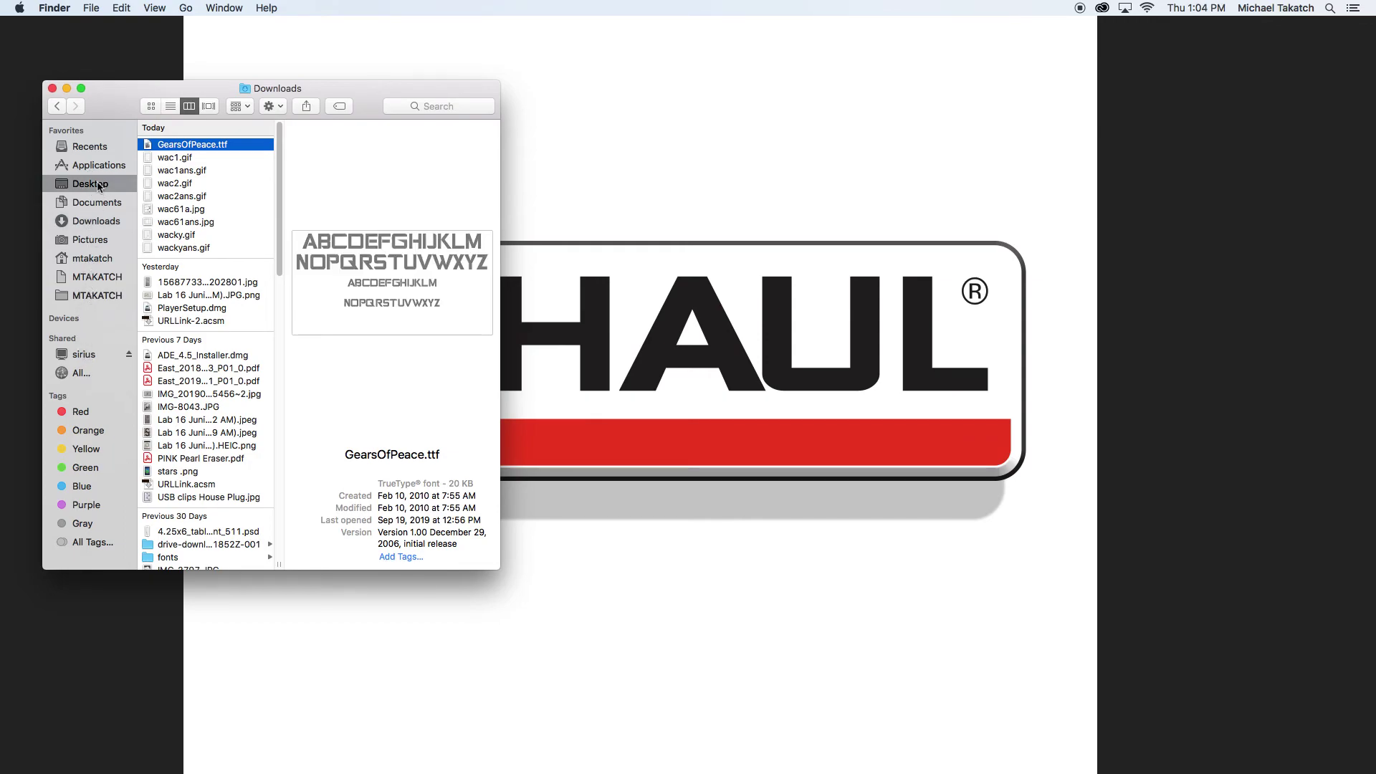
left_click(184, 159)
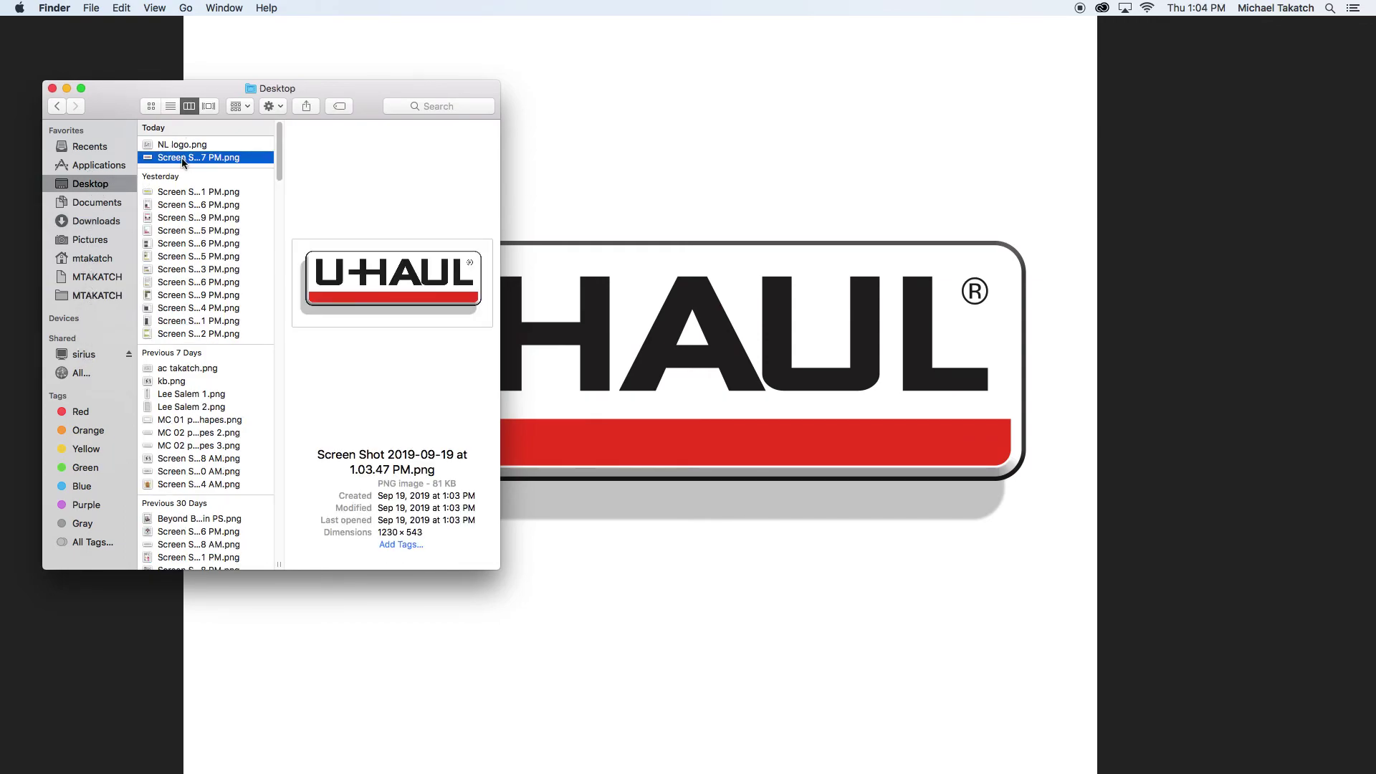
key("space")
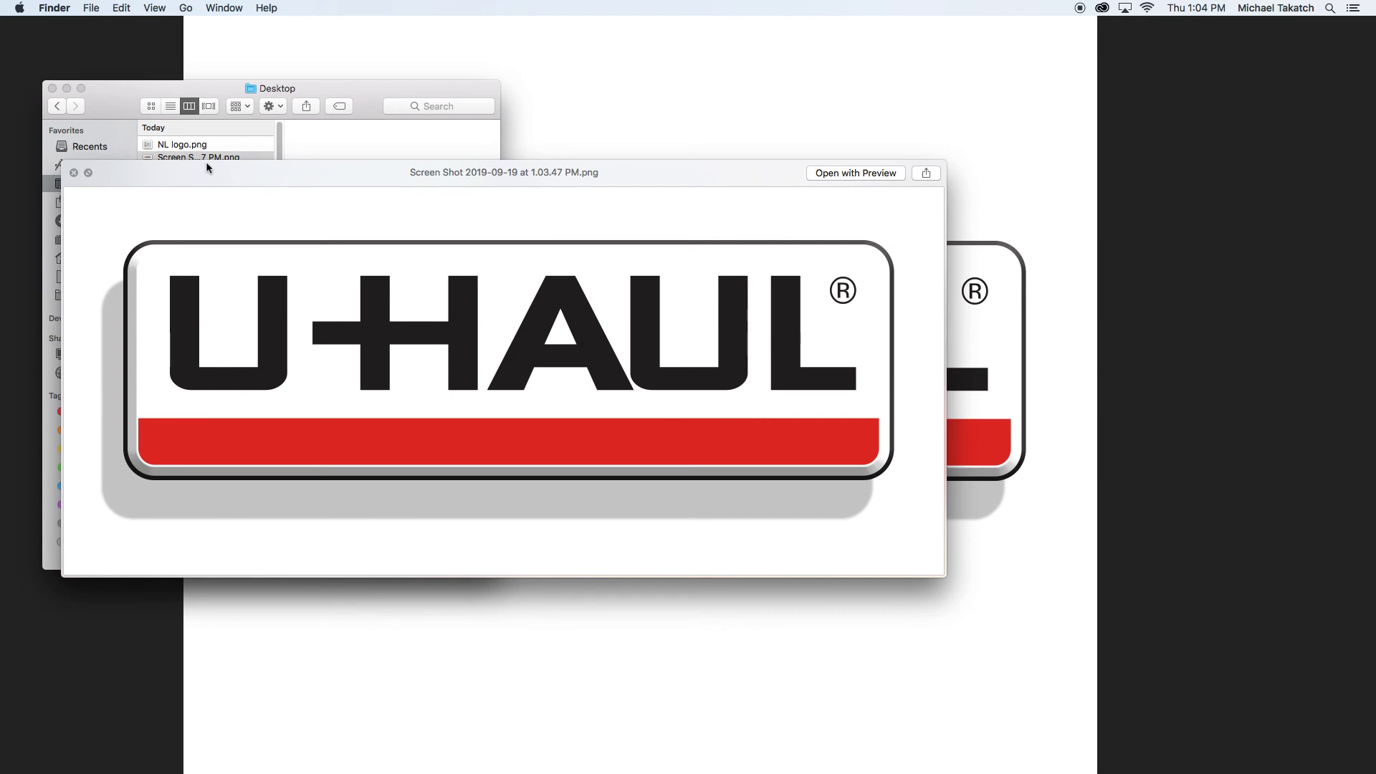